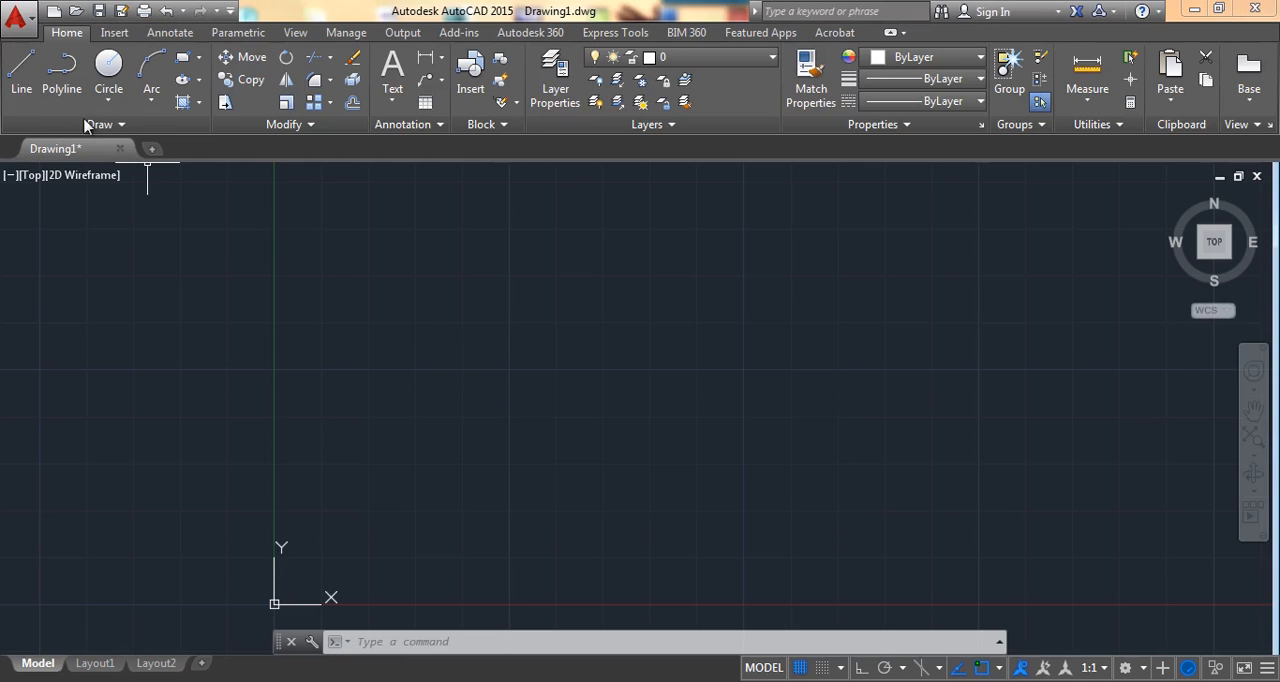
Step: Draw a horizontal line 3 units long to the right, starting at about (2.5, 2.5)
{"action": "left_click", "coordinate": [21, 72]}
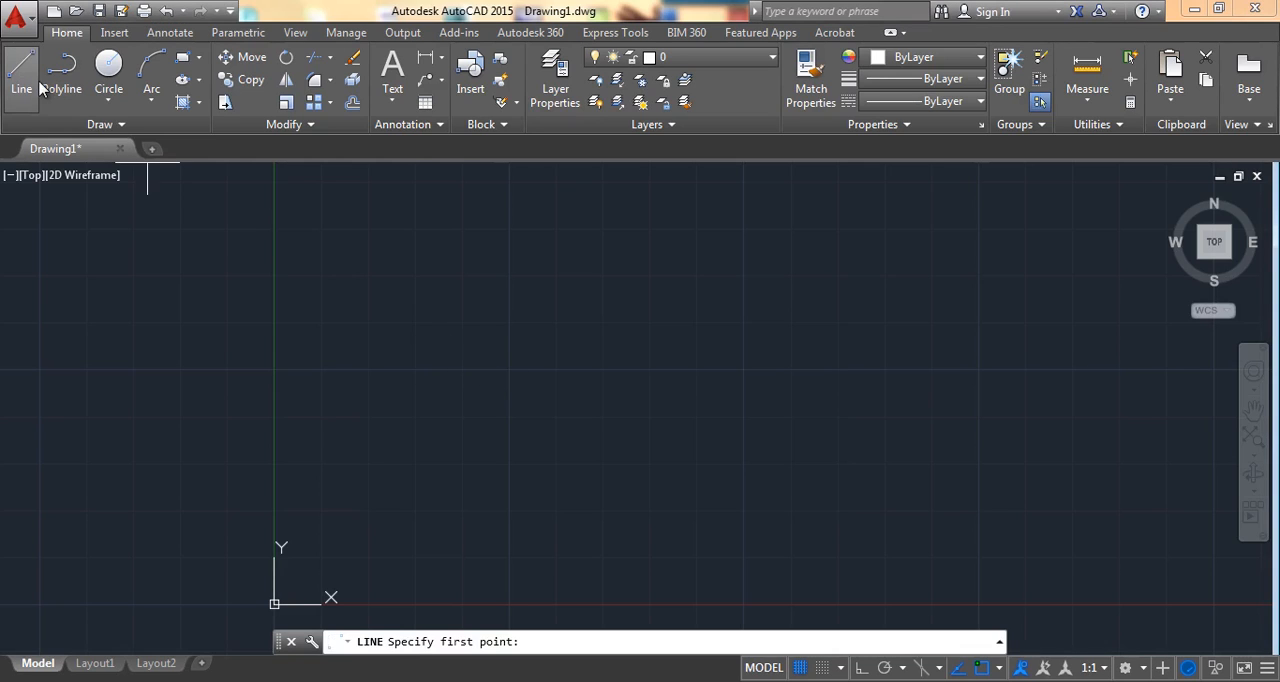
{"action": "left_click", "coordinate": [509, 367]}
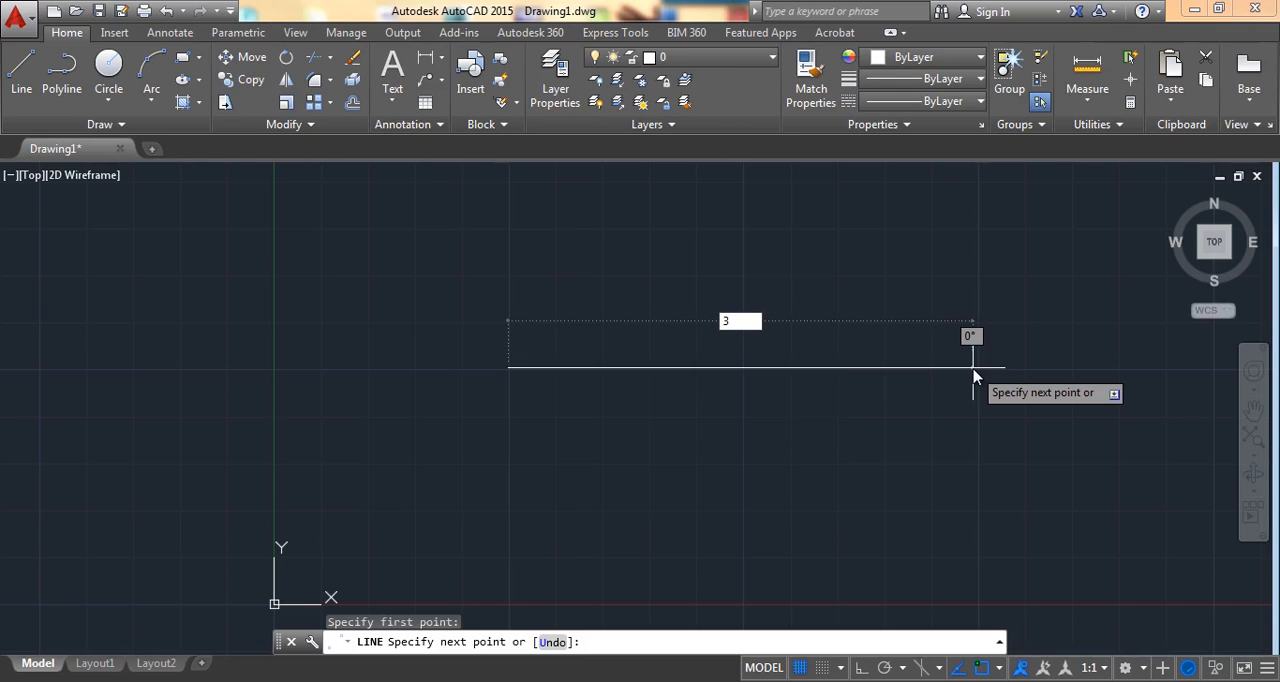
{"action": "key", "text": "Return"}
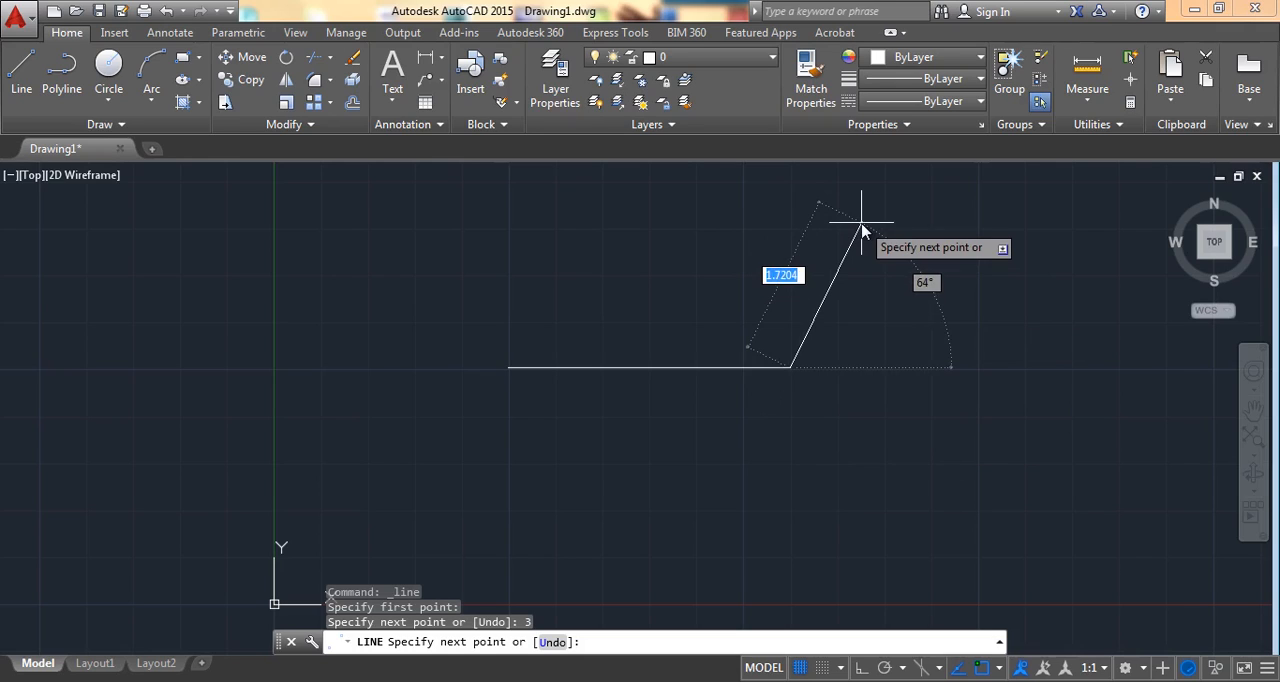
{"action": "key", "text": "Return"}
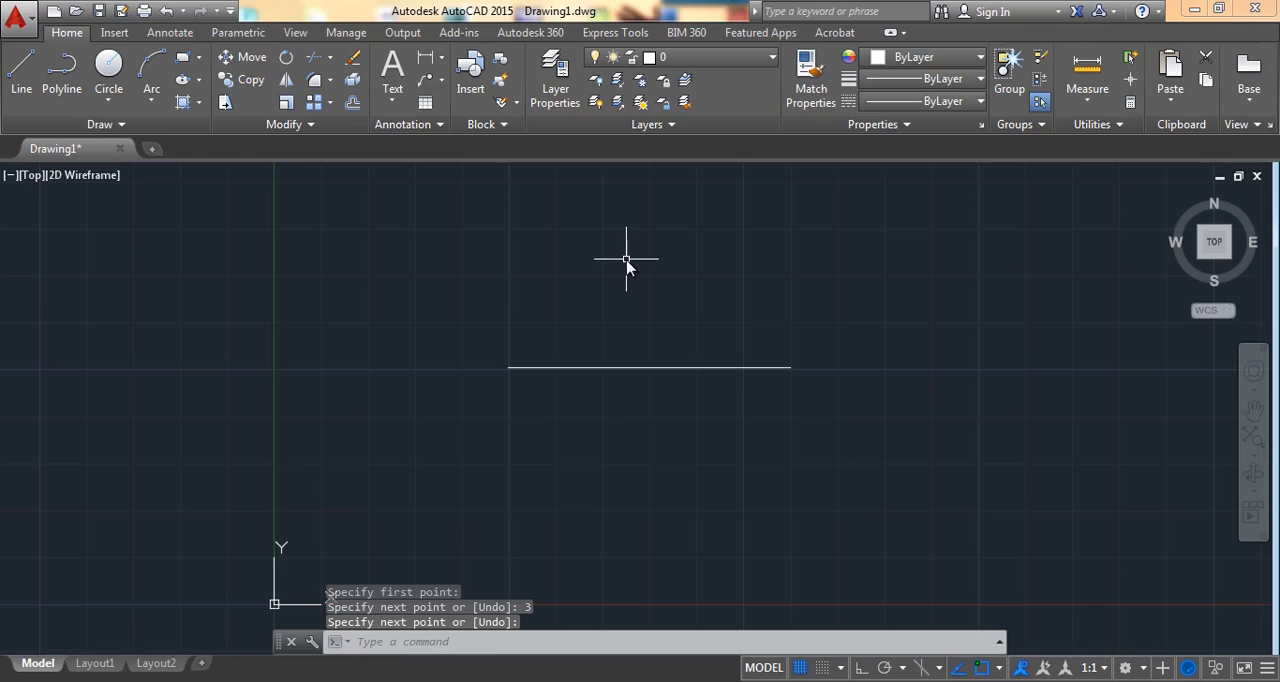
Step: Start a polyline above the line, aligned with its left end, with a horizontal first segment 3 units long
{"action": "middle_click_drag", "start_coordinate": [626, 260], "coordinate": [614, 294]}
{"action": "scroll", "coordinate": [606, 400], "scroll_direction": "up", "scroll_amount": 2}
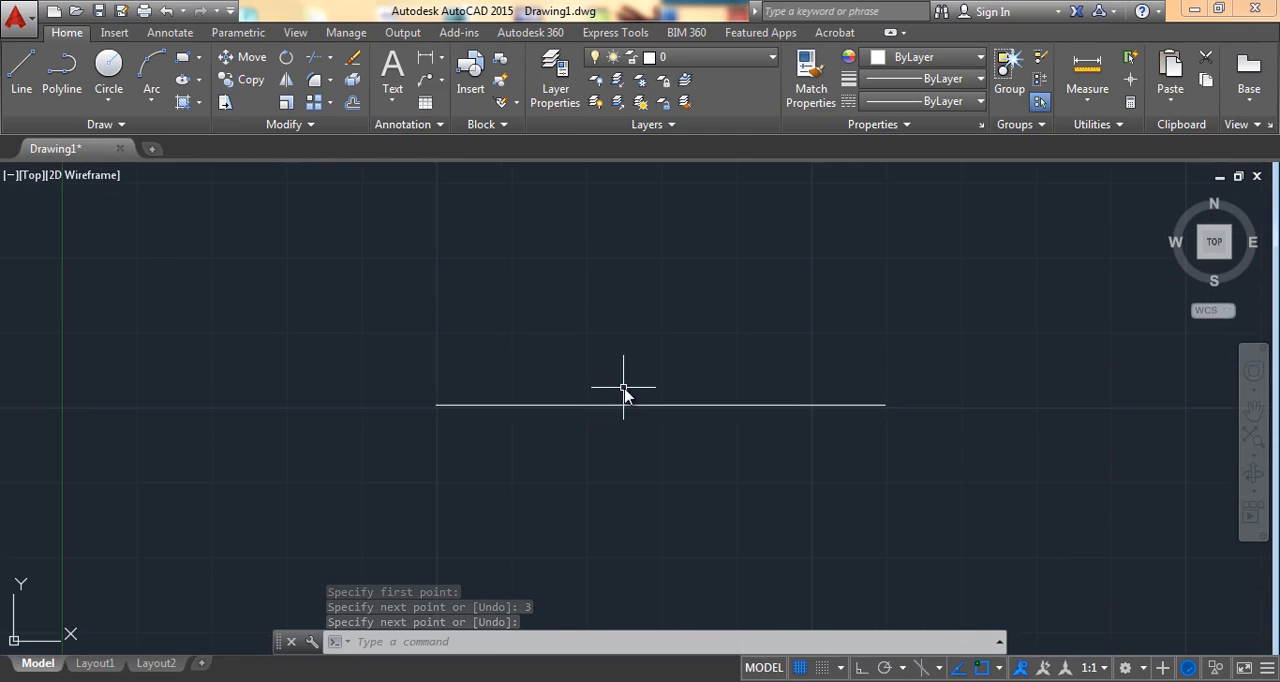
{"action": "left_click", "coordinate": [25, 67]}
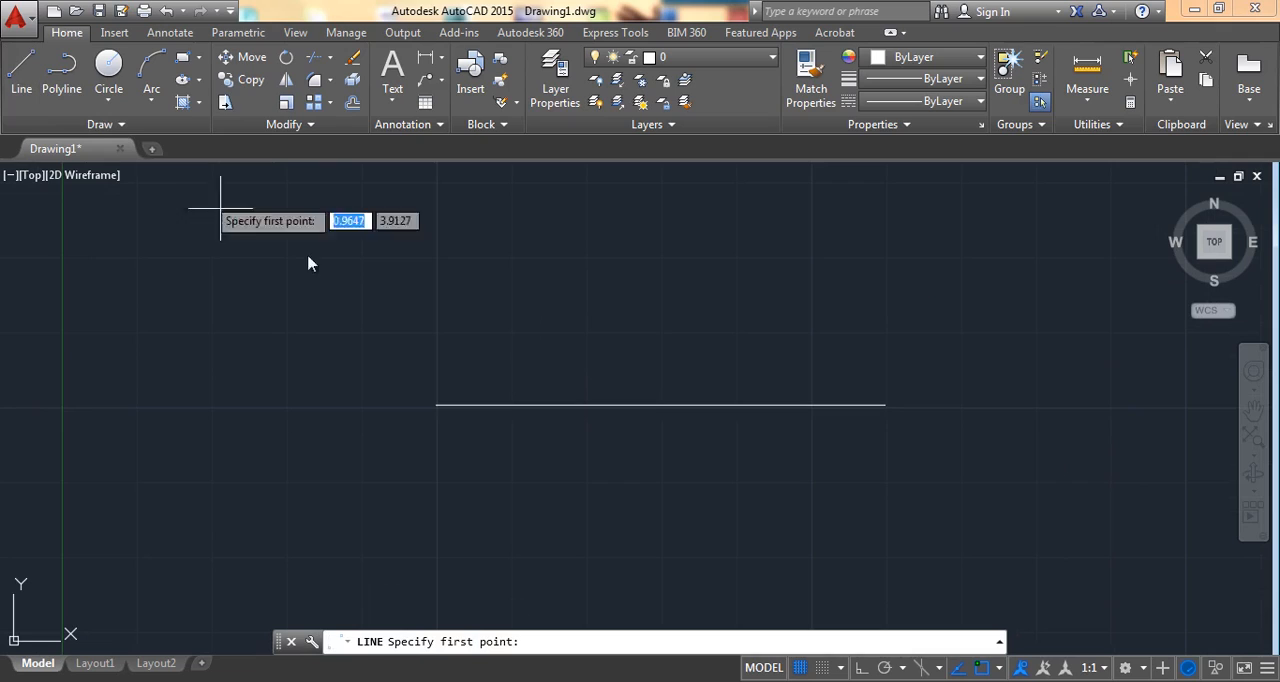
{"action": "left_click", "coordinate": [69, 93]}
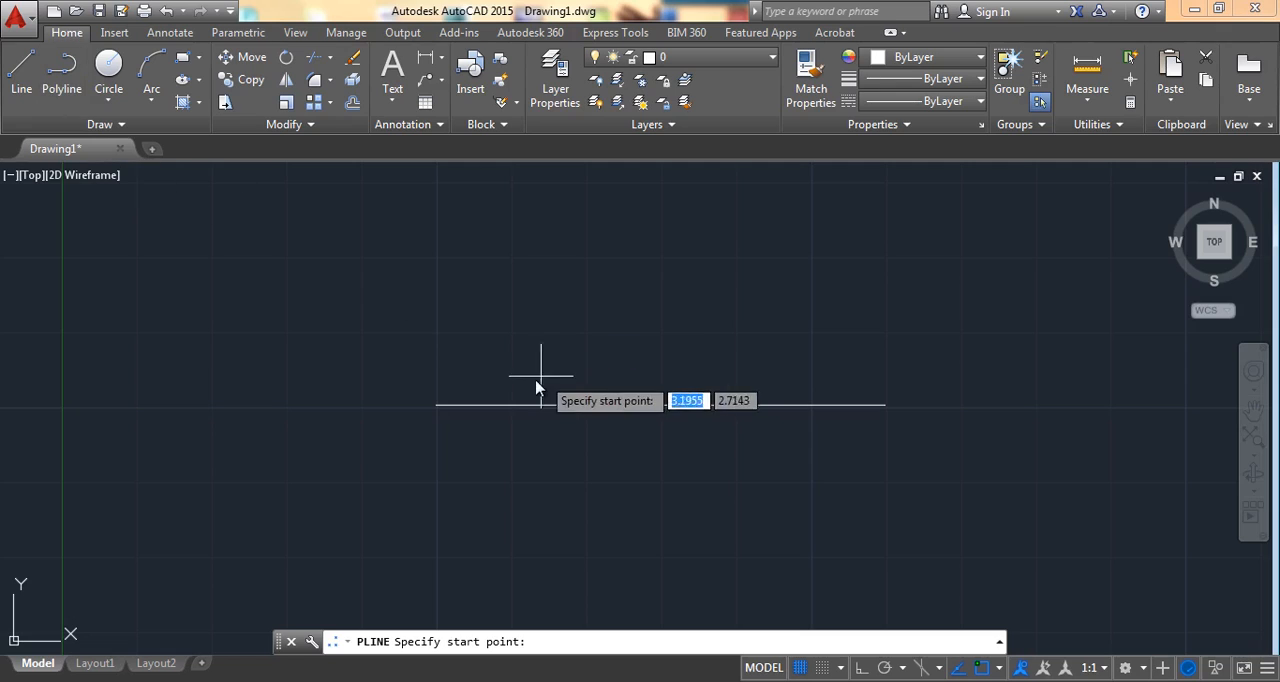
{"action": "left_click", "coordinate": [436, 330]}
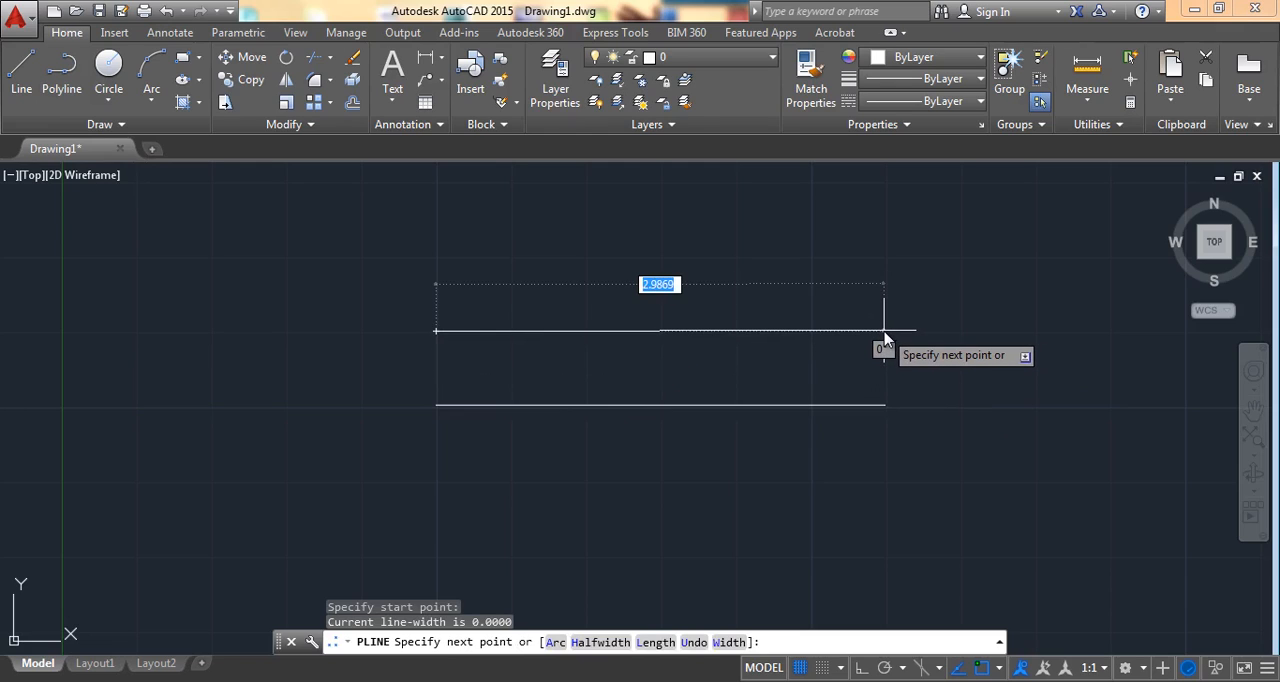
{"action": "type", "text": "3"}
{"action": "key", "text": "Return"}
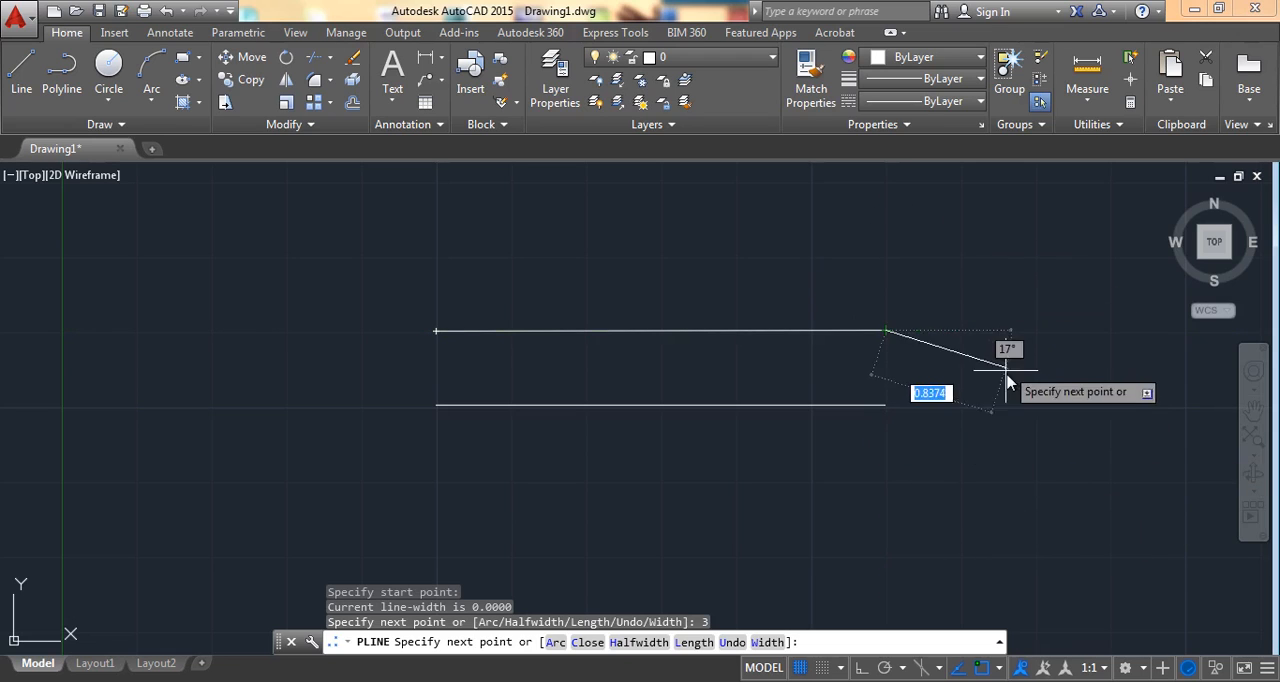
Step: Continue the polyline with three freehand zigzag segments going up, down and up, finish it, and select it to check that it is one object
{"action": "left_click", "coordinate": [969, 243]}
{"action": "left_click", "coordinate": [1066, 294]}
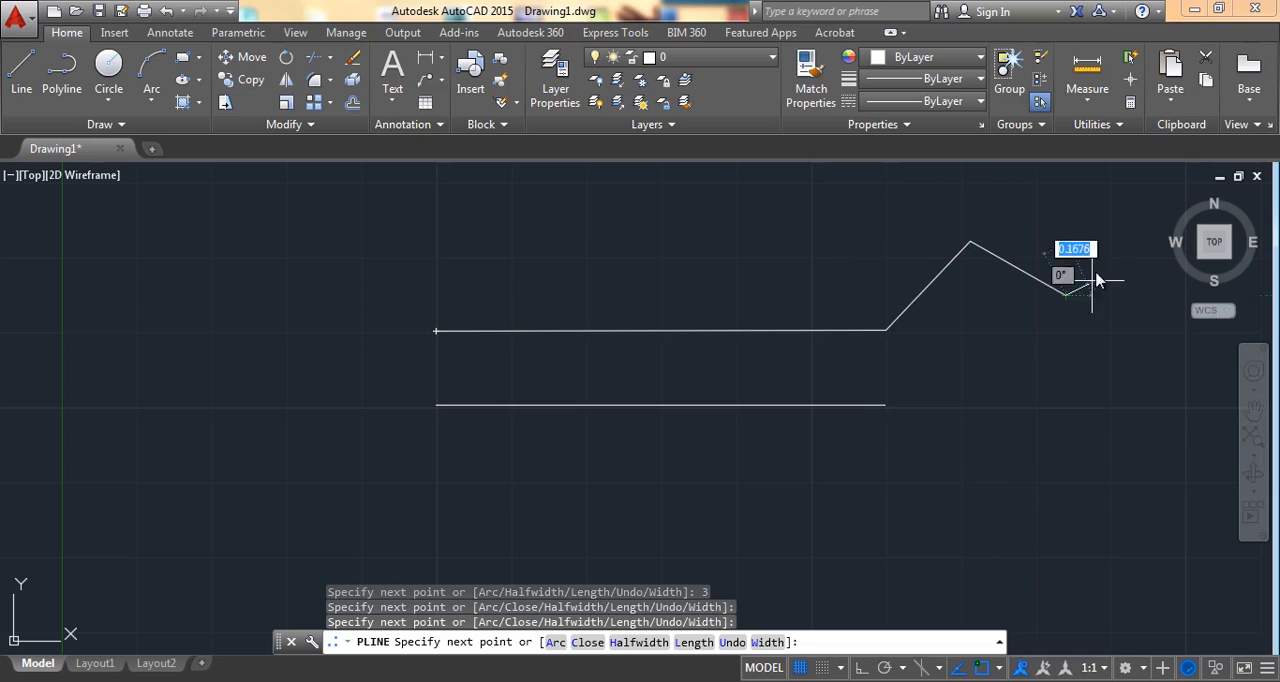
{"action": "left_click", "coordinate": [1105, 206]}
{"action": "key", "text": "Return"}
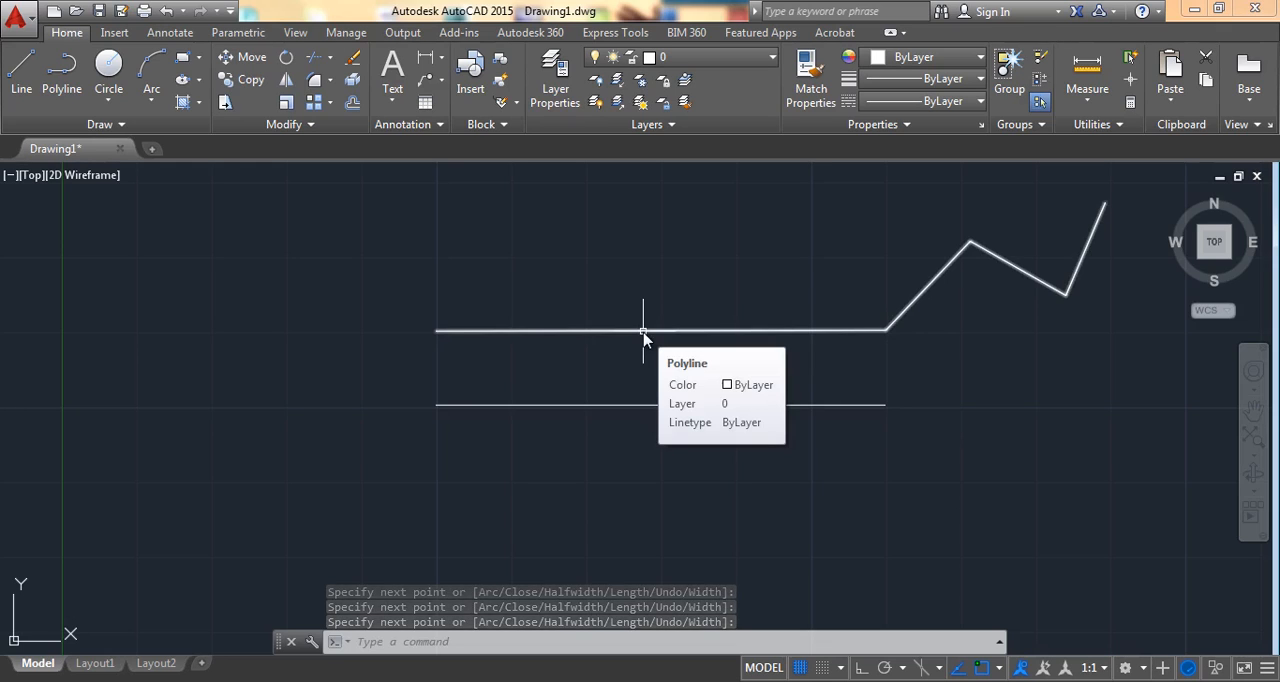
{"action": "left_click", "coordinate": [644, 332]}
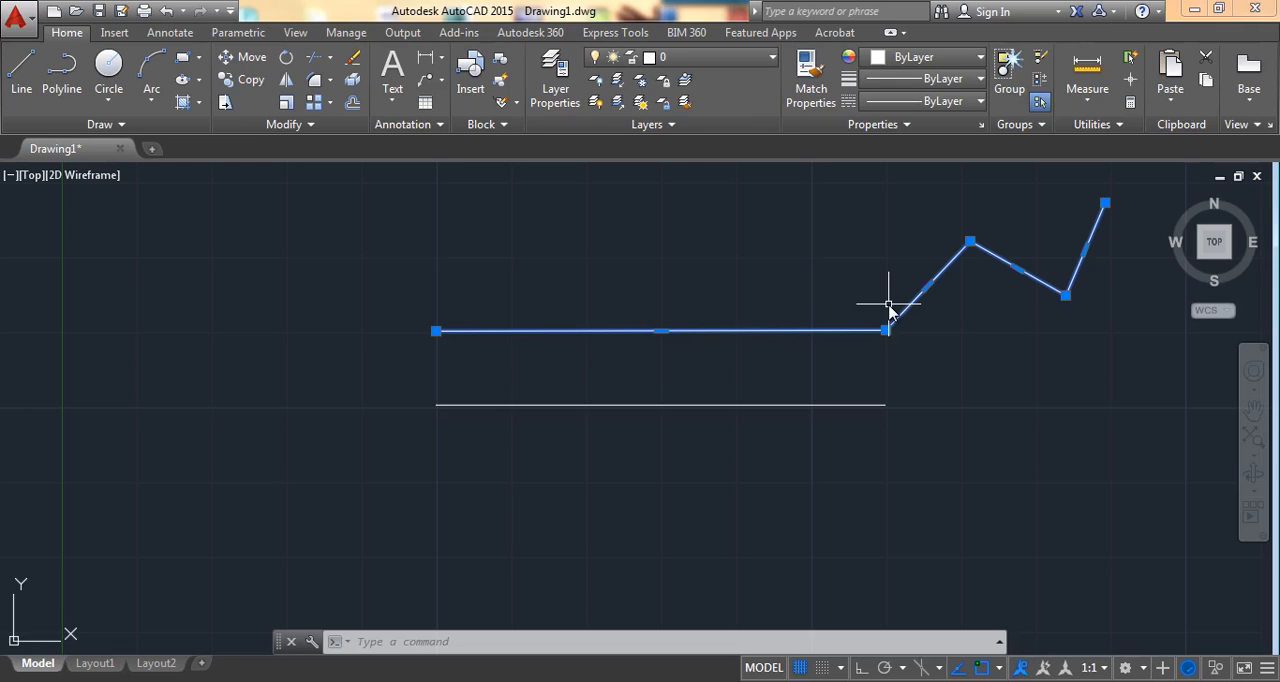
{"action": "key", "text": "Escape"}
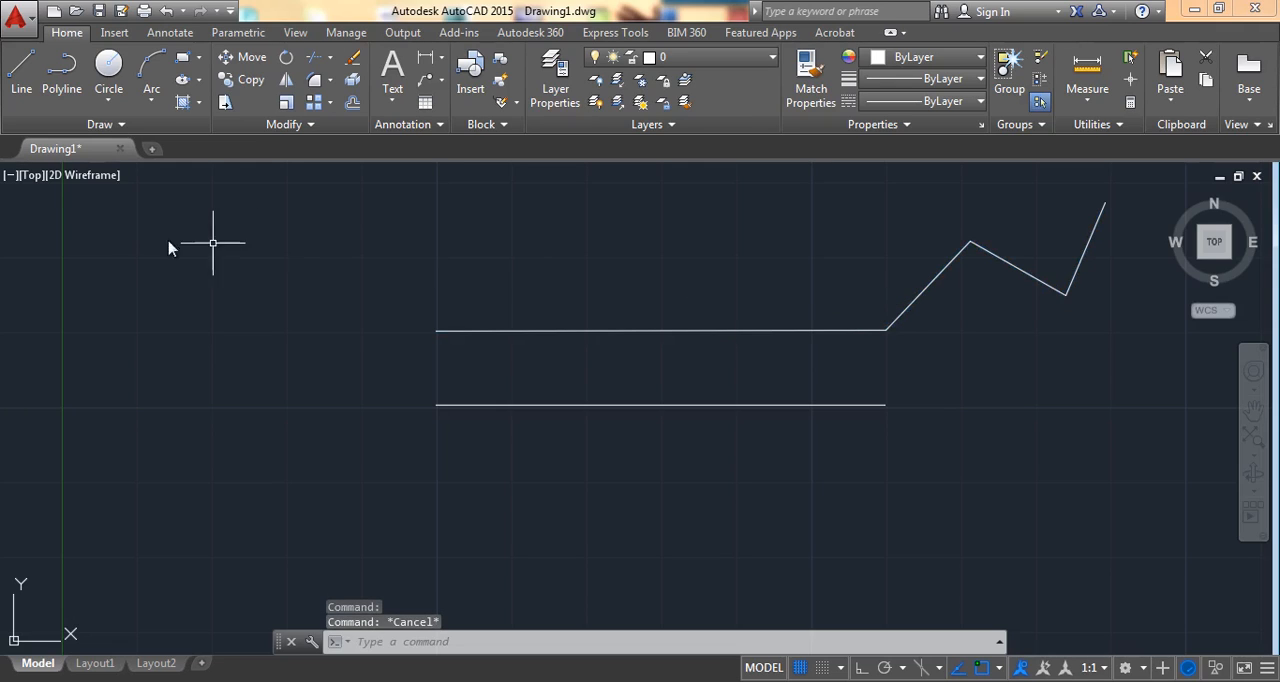
Step: Draw a similar freehand zigzag chain of four Line segments below the horizontal line, and select its long first segment to check it separately
{"action": "left_click", "coordinate": [21, 72]}
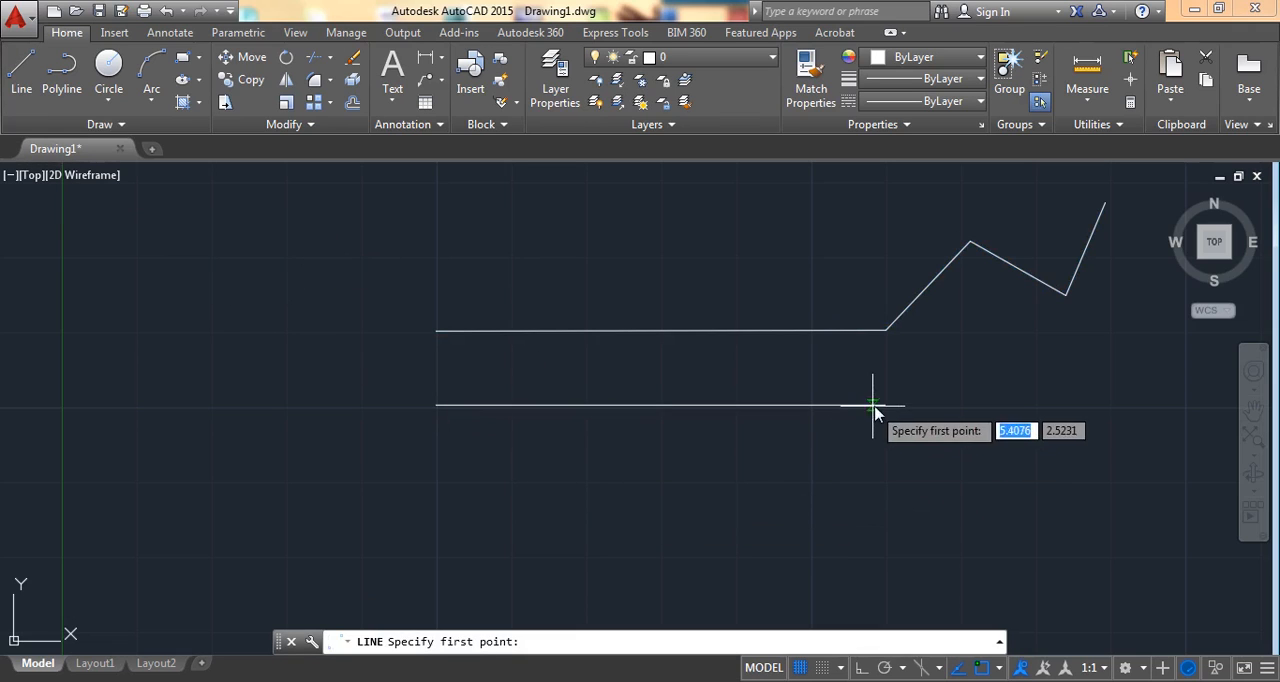
{"action": "left_click", "coordinate": [441, 472]}
{"action": "left_click", "coordinate": [893, 485]}
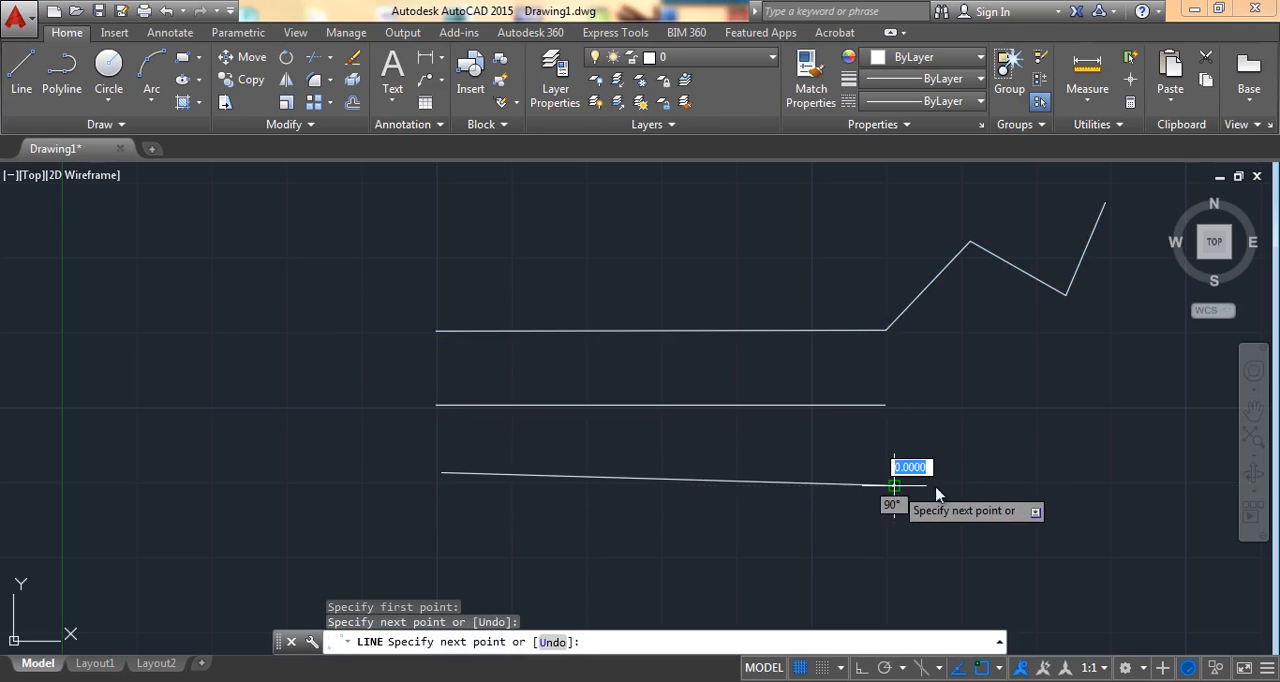
{"action": "left_click", "coordinate": [975, 438]}
{"action": "left_click", "coordinate": [1052, 494]}
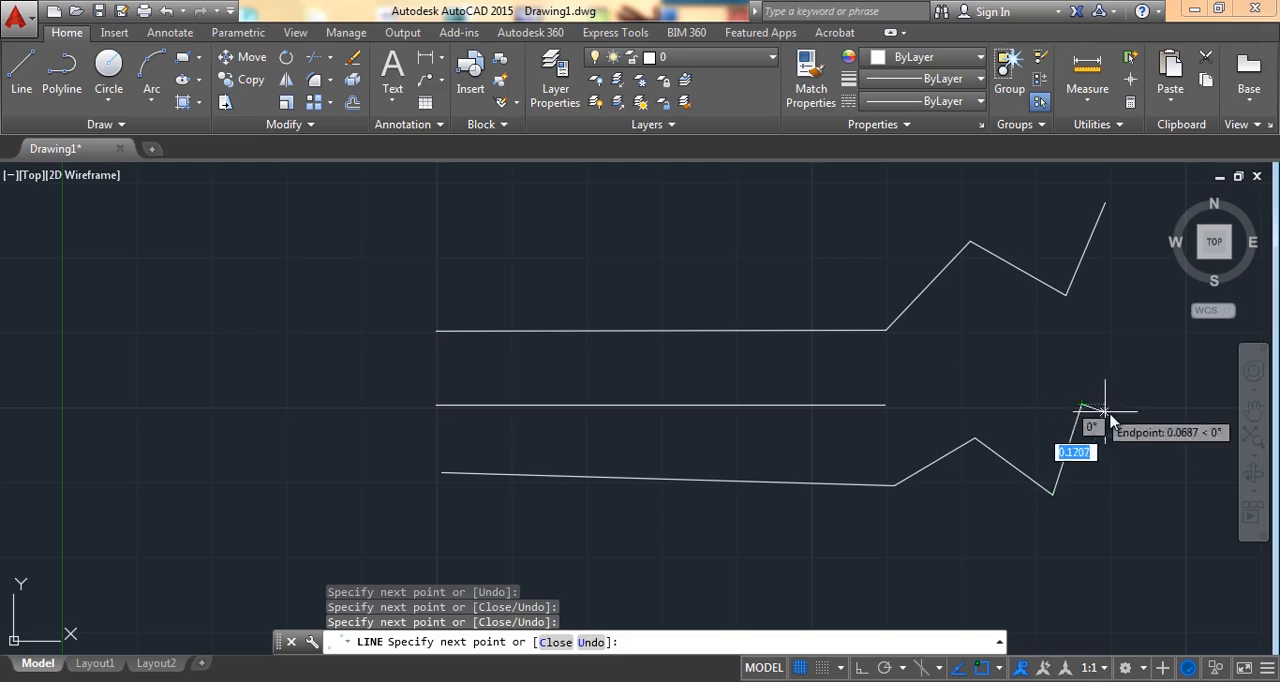
{"action": "left_click", "coordinate": [1080, 405]}
{"action": "key", "text": "Return"}
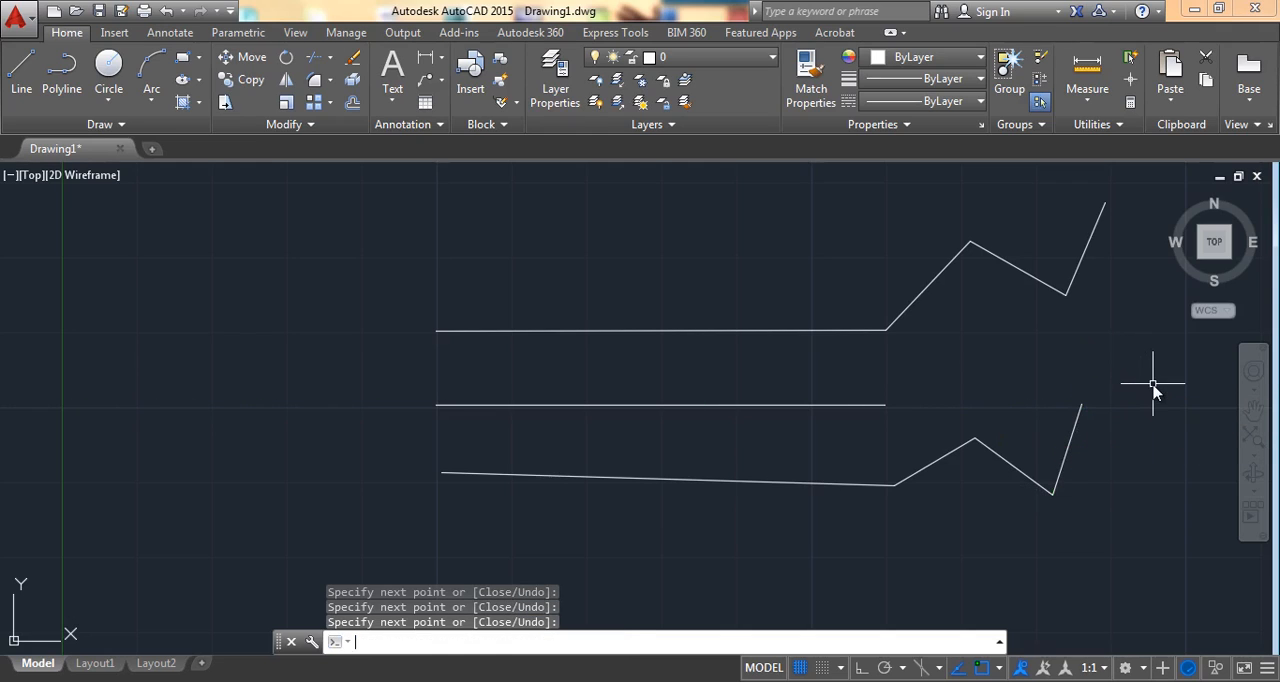
{"action": "left_click", "coordinate": [675, 483]}
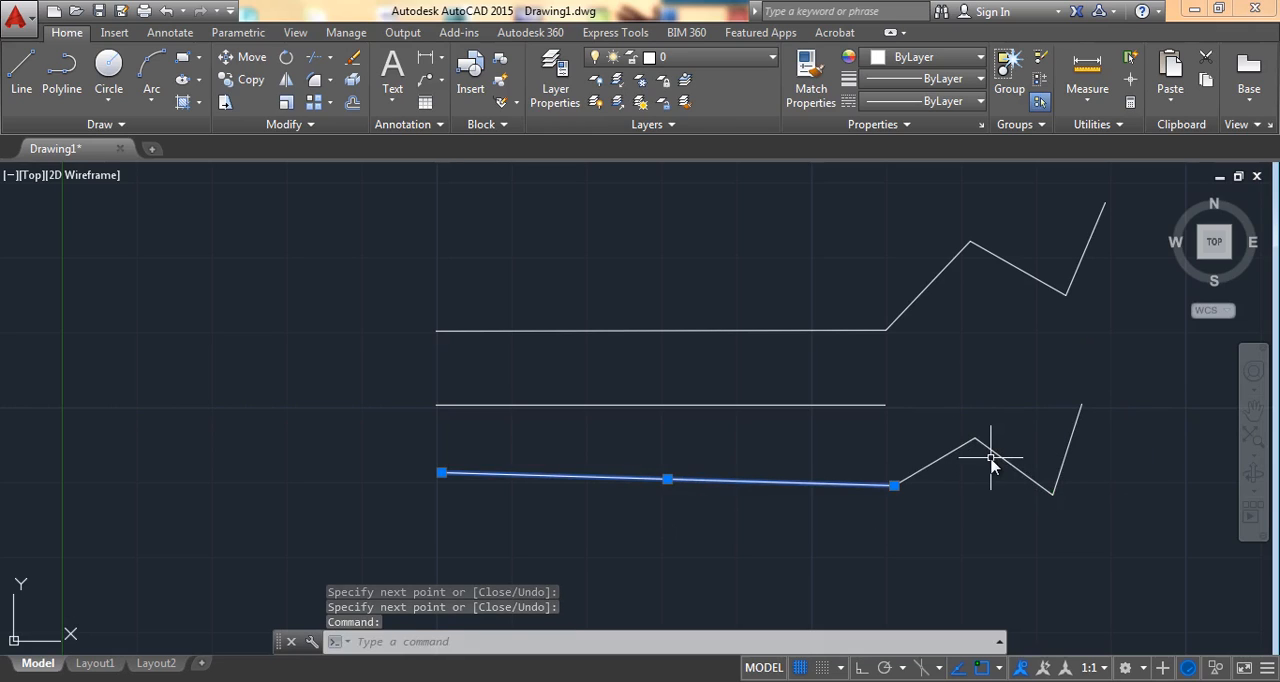
{"action": "key", "text": "Escape"}
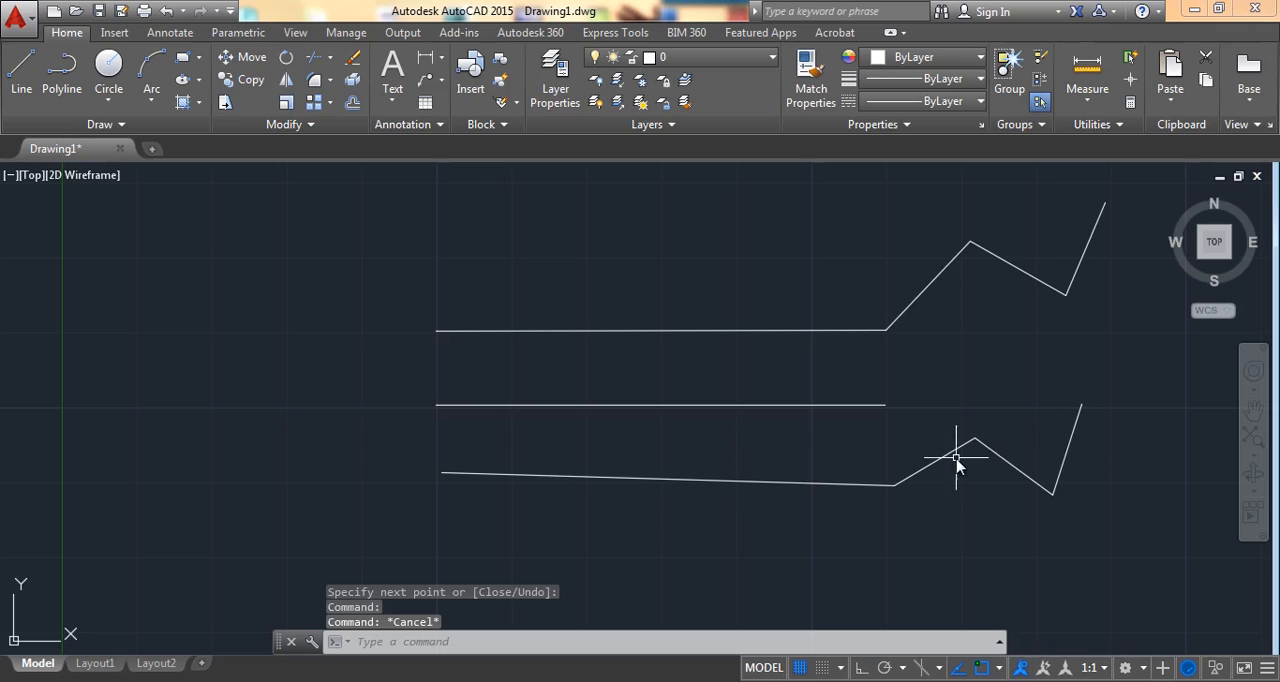
Step: Start a new line chain below the existing shapes with a horizontal first segment 3 units long
{"action": "middle_click_drag", "start_coordinate": [712, 420], "coordinate": [671, 406]}
{"action": "scroll", "coordinate": [594, 404], "scroll_direction": "down", "scroll_amount": 2}
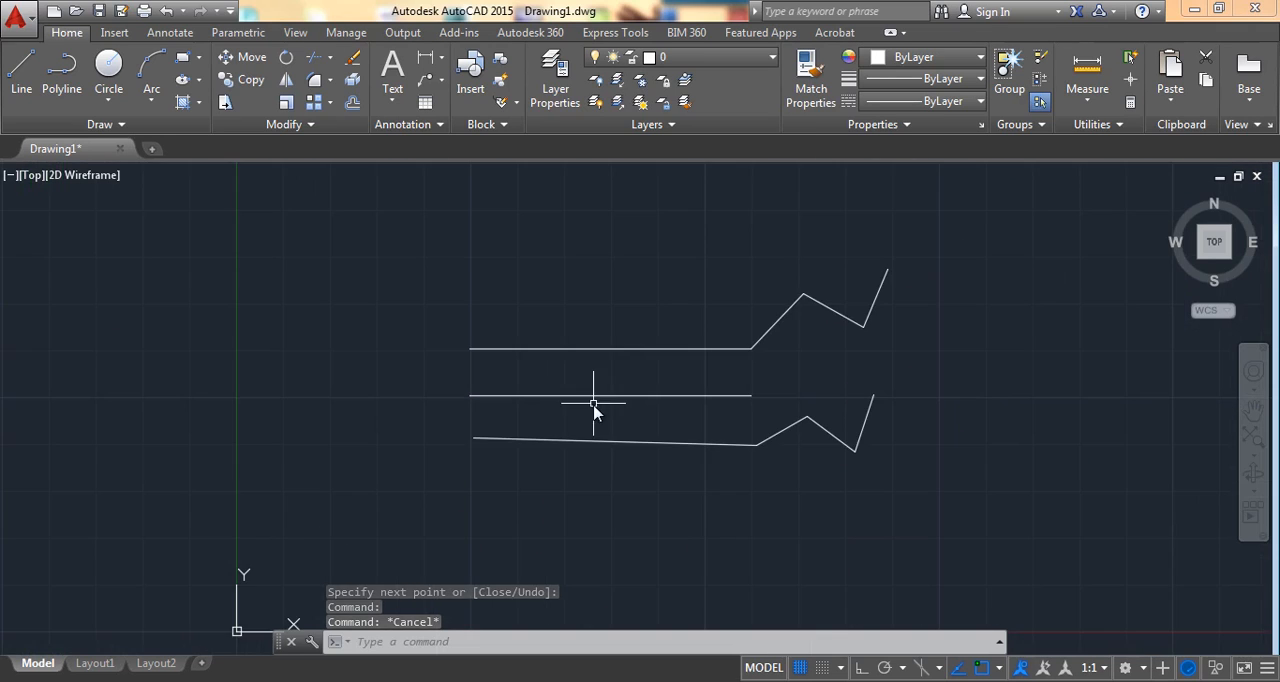
{"action": "middle_click_drag", "start_coordinate": [636, 461], "coordinate": [600, 463]}
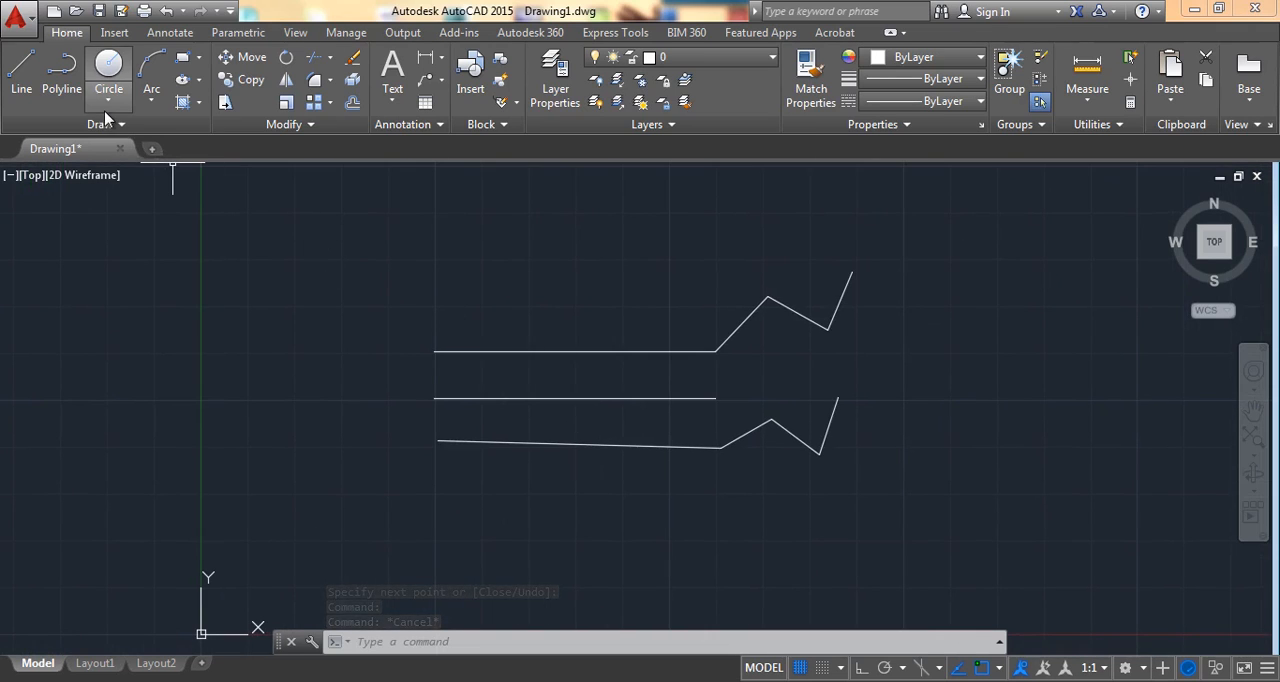
{"action": "left_click", "coordinate": [18, 68]}
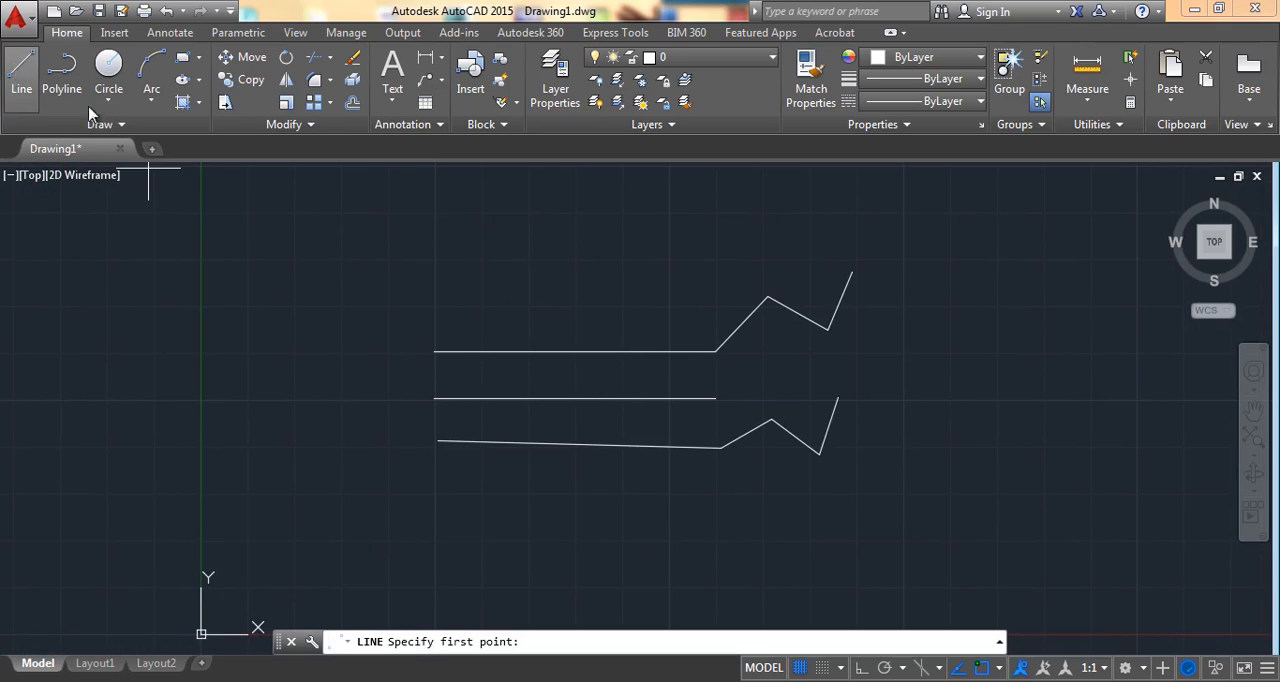
{"action": "left_click", "coordinate": [670, 540]}
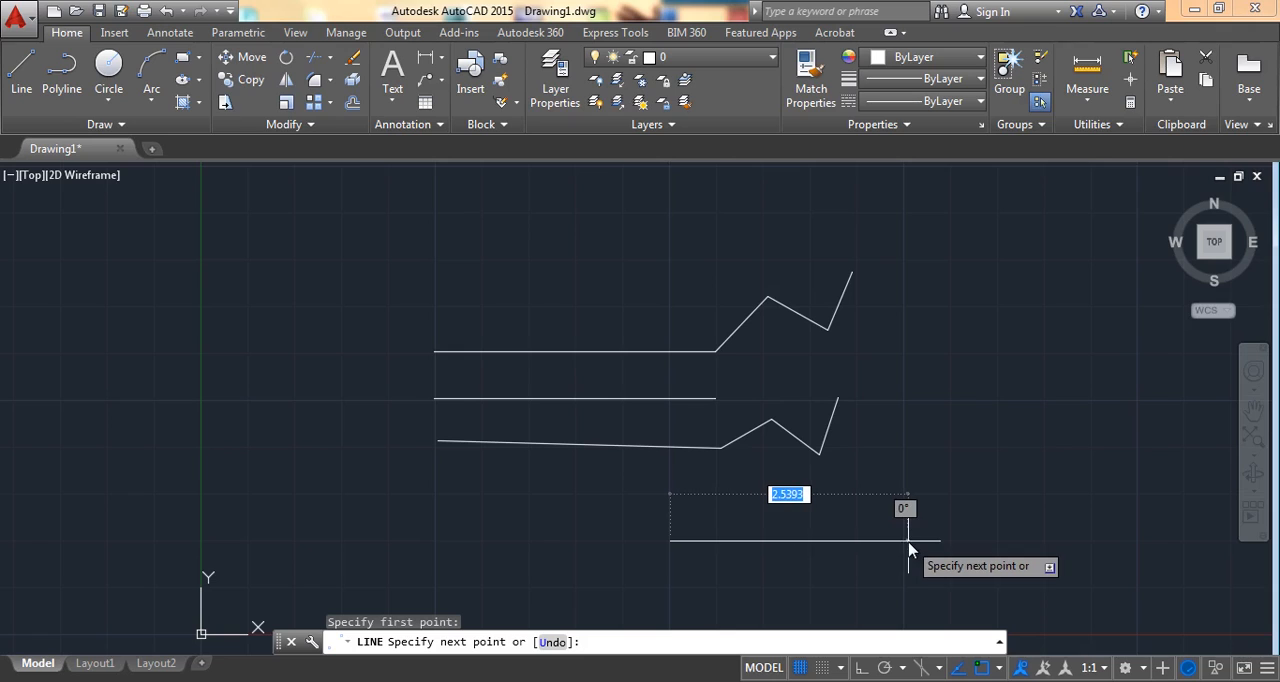
{"action": "type", "text": "3"}
{"action": "key", "text": "Return"}
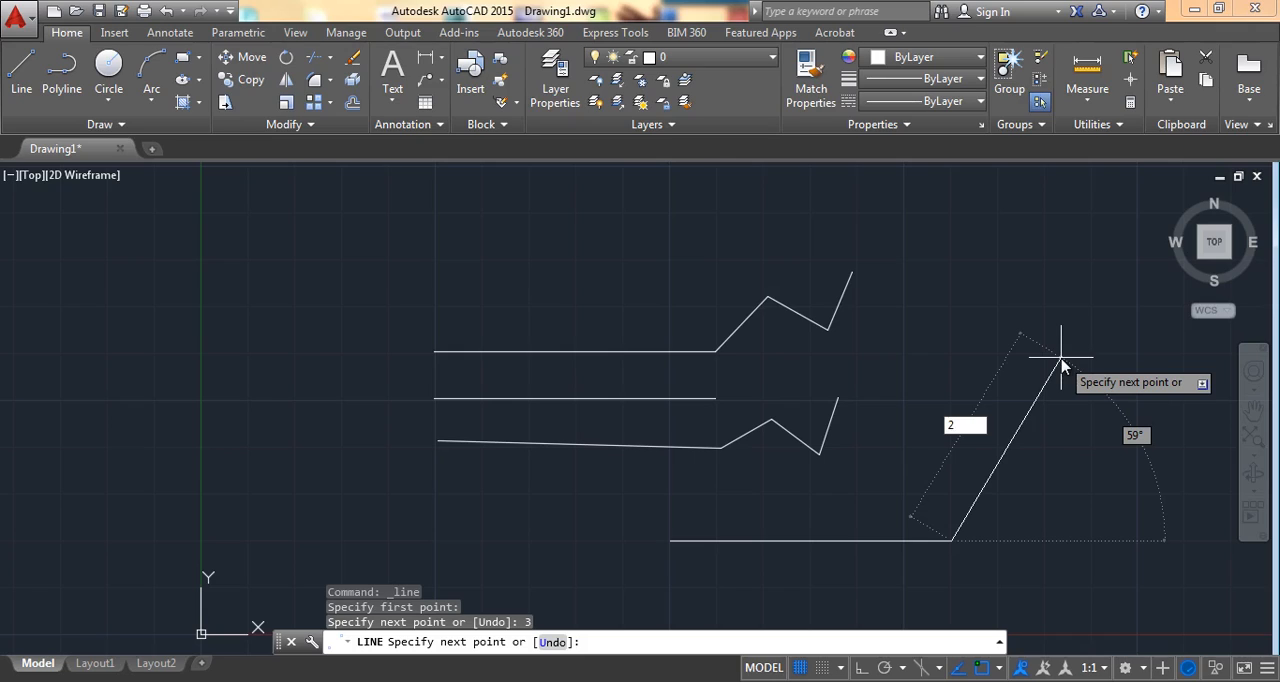
Step: Add a connected line segment 2 units long at 30°, end the chain, and select the angled segment to check it
{"action": "key", "text": "Tab"}
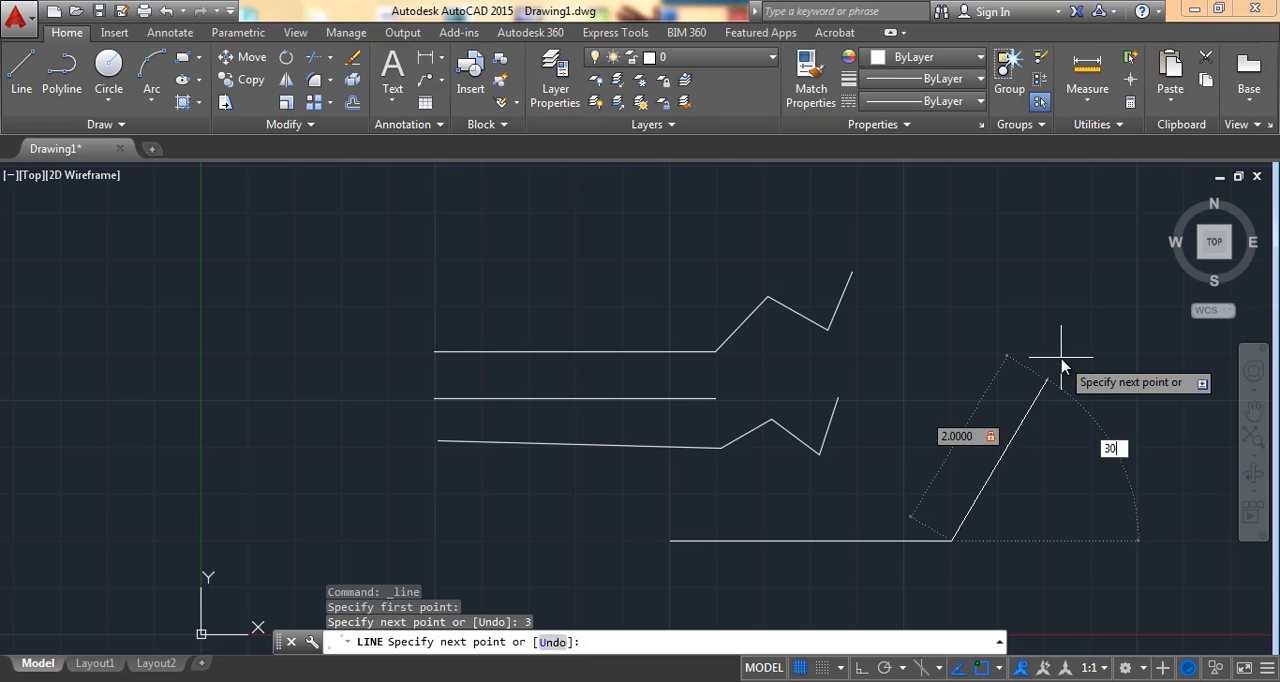
{"action": "key", "text": "Return"}
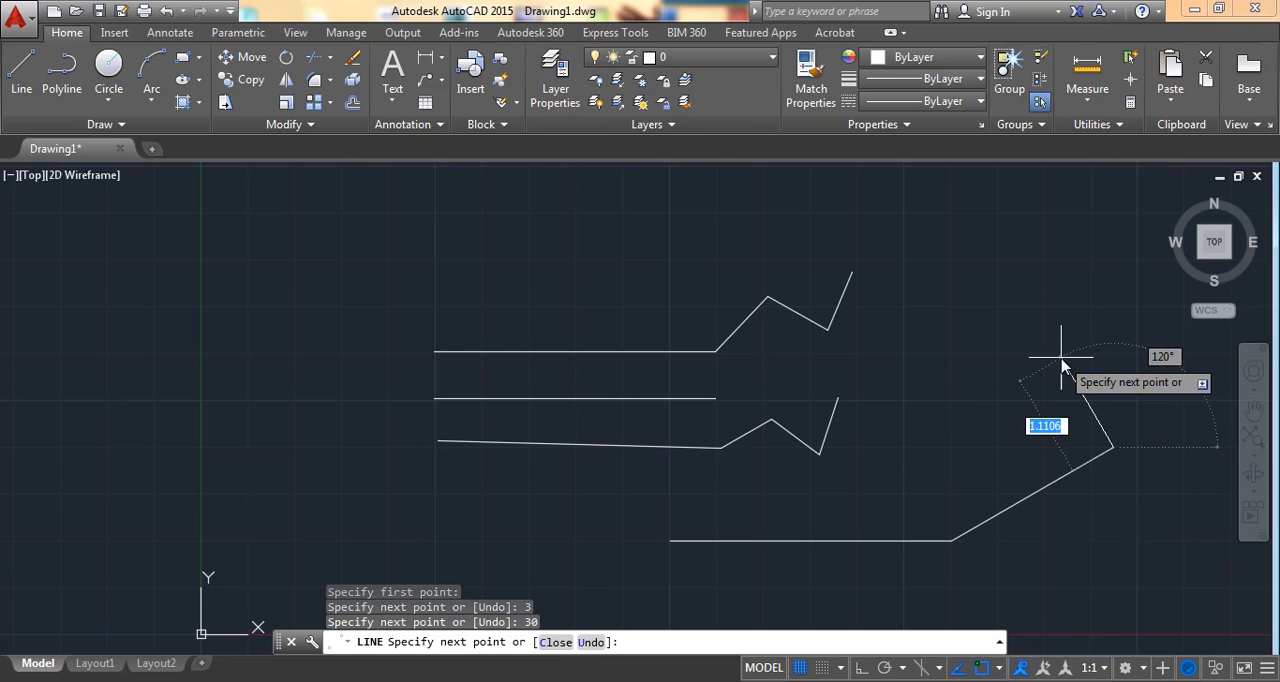
{"action": "key", "text": "Return"}
{"action": "middle_click_drag", "start_coordinate": [976, 362], "coordinate": [927, 362]}
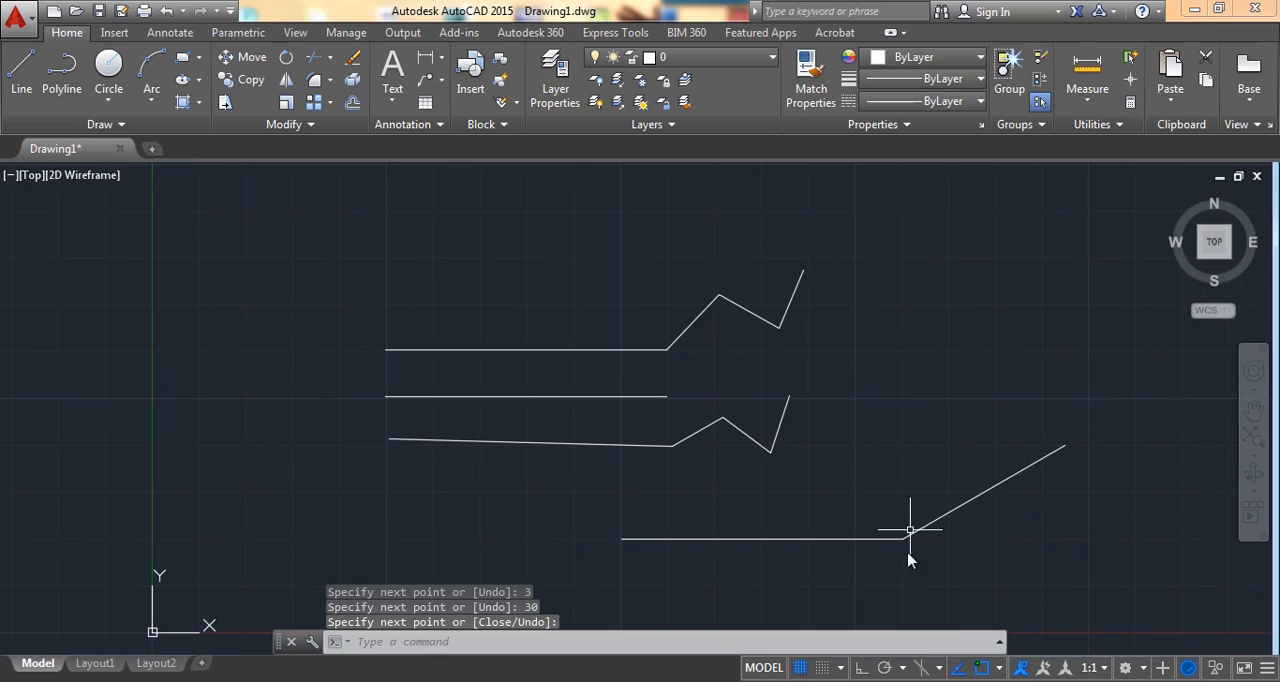
{"action": "left_click", "coordinate": [943, 518]}
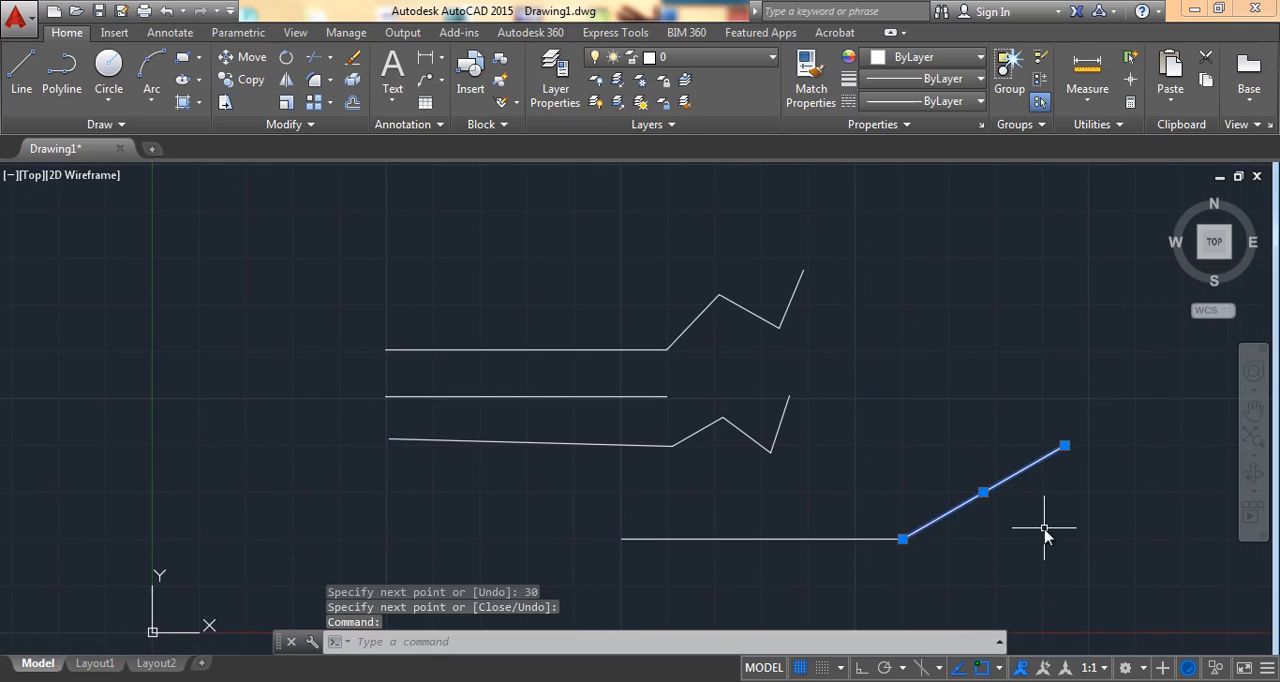
{"action": "key", "text": "Escape"}
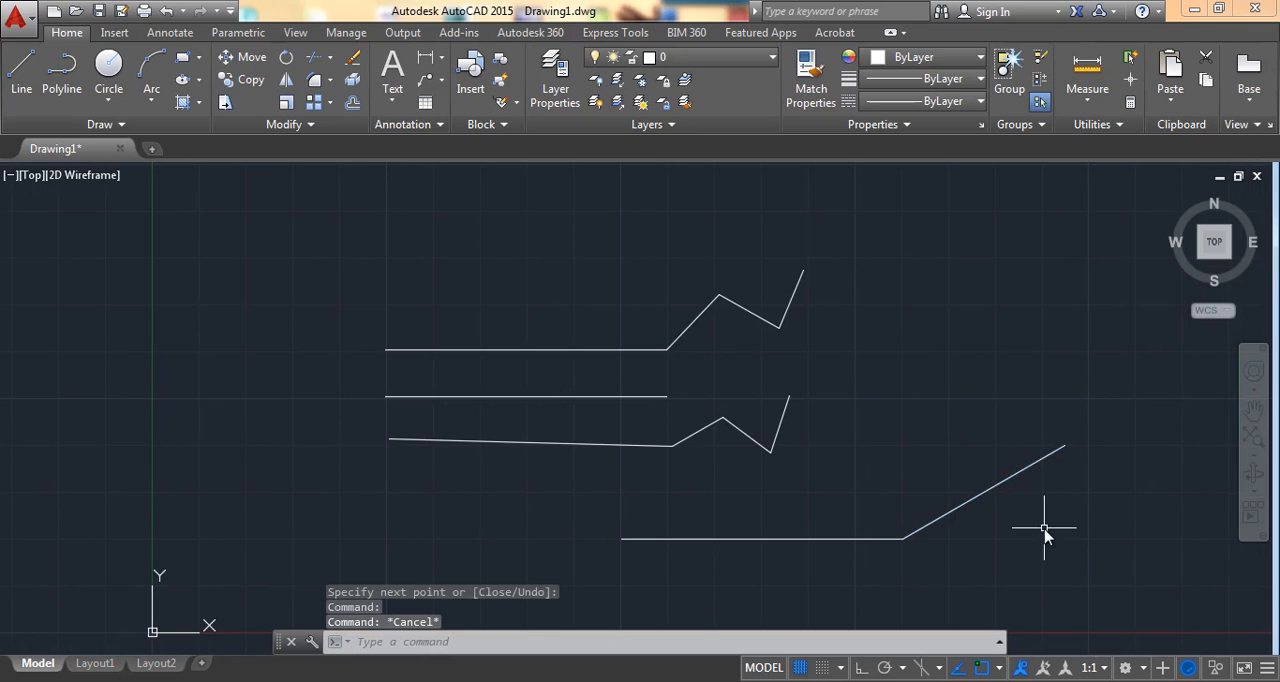
Step: Draw a circle of radius 2 to the right of the line shapes, using the Center, Radius method
{"action": "scroll", "coordinate": [740, 385], "scroll_direction": "down", "scroll_amount": 2}
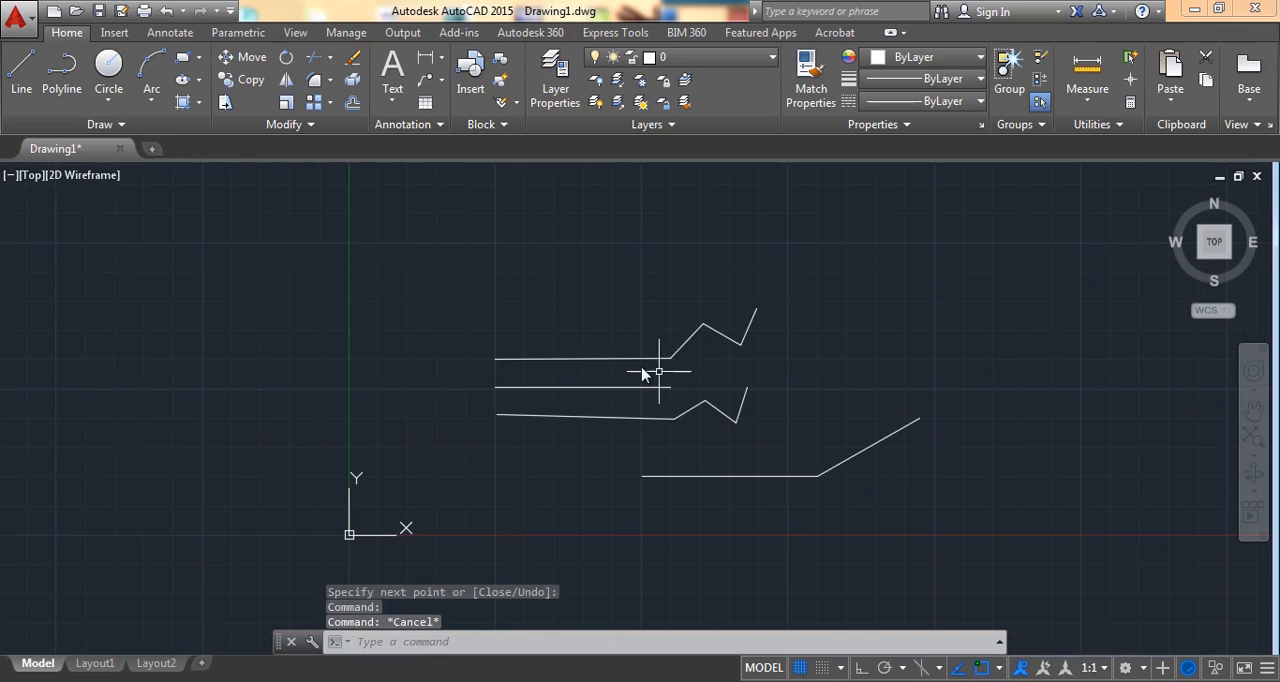
{"action": "middle_click_drag", "start_coordinate": [808, 294], "coordinate": [449, 351]}
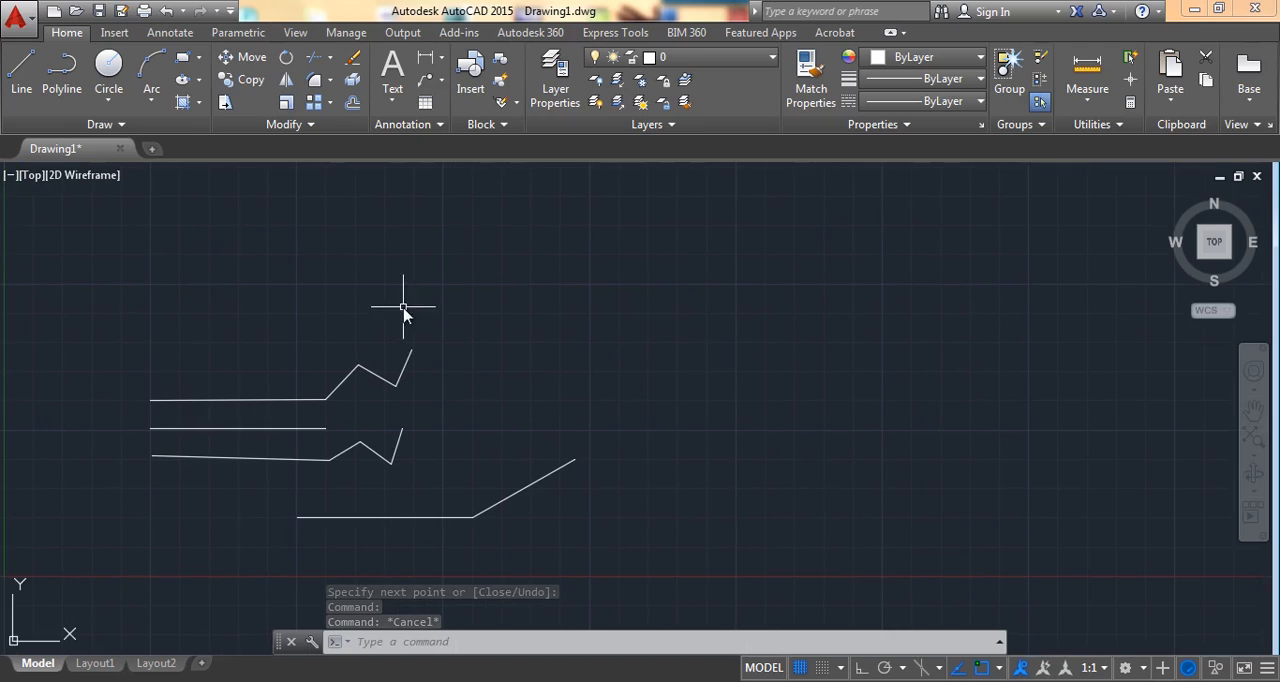
{"action": "left_click", "coordinate": [119, 127]}
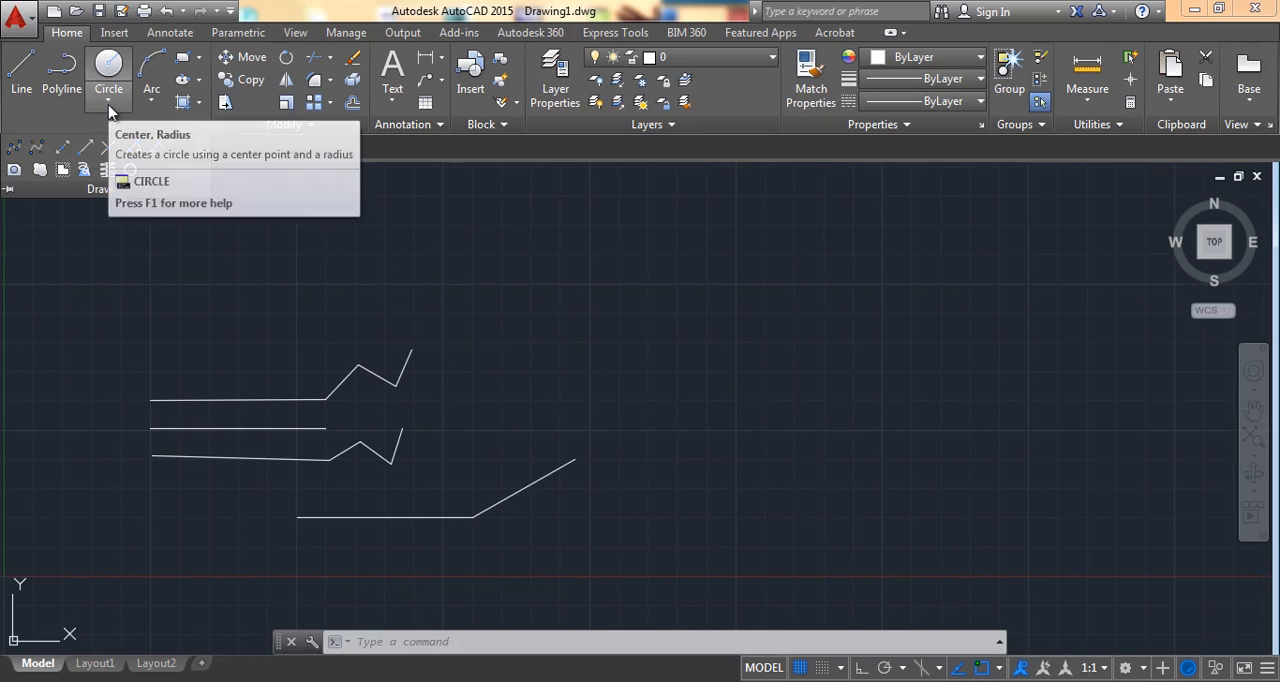
{"action": "left_click", "coordinate": [109, 103]}
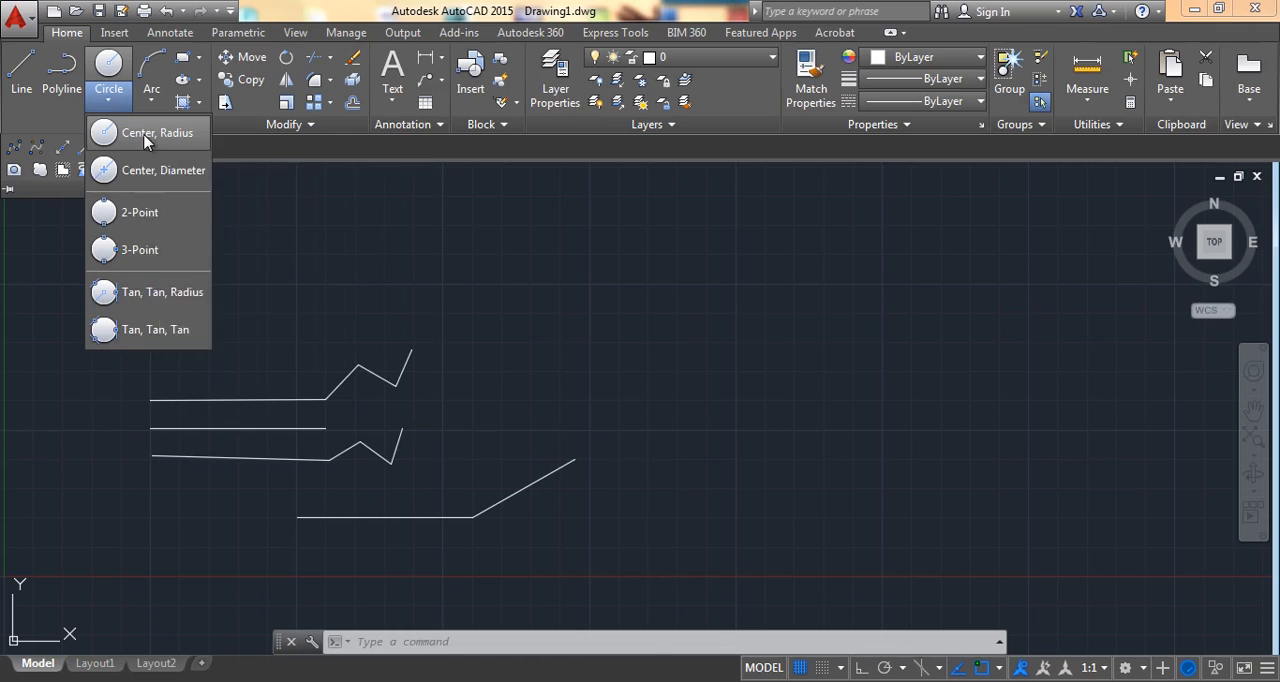
{"action": "left_click", "coordinate": [146, 140]}
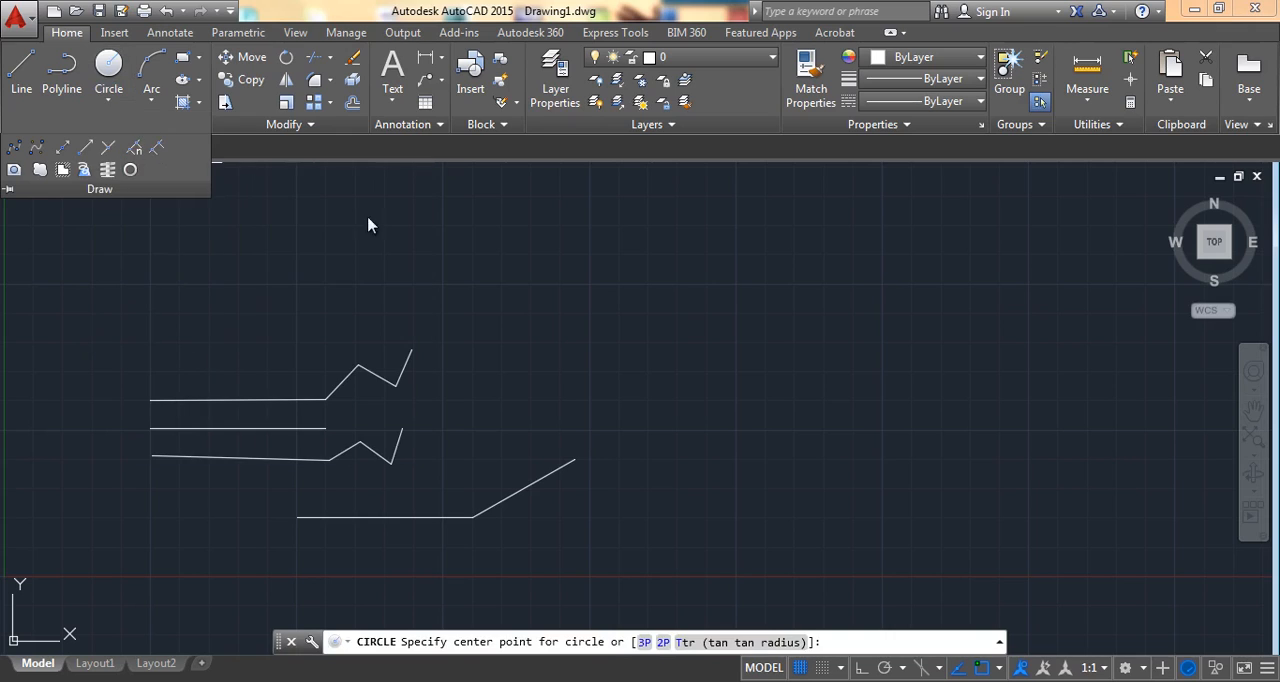
{"action": "left_click", "coordinate": [735, 429]}
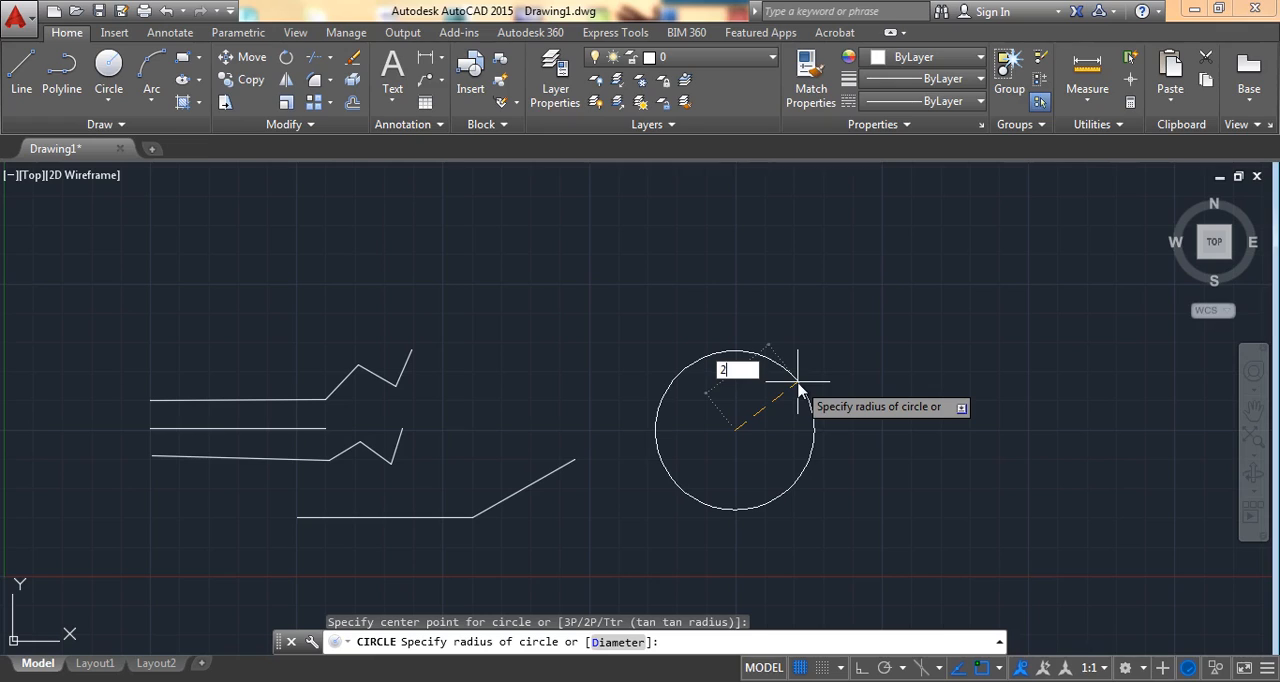
{"action": "key", "text": "Return"}
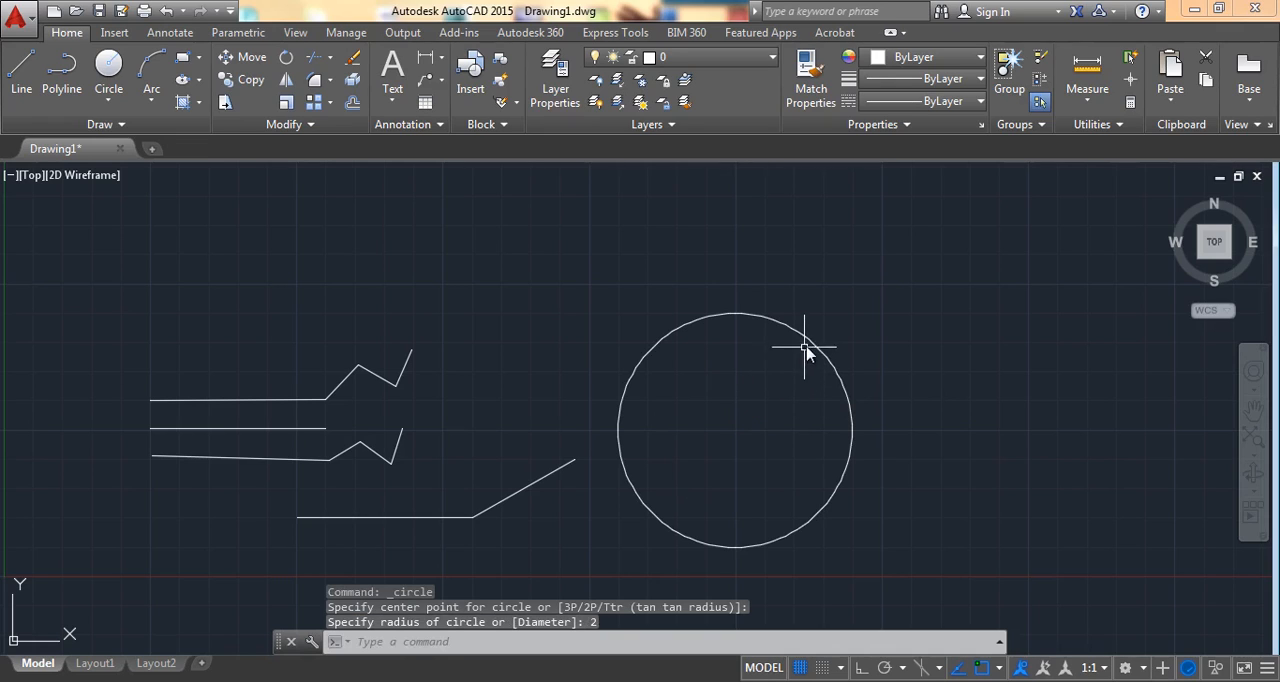
{"action": "mouse_move", "coordinate": [809, 341]}
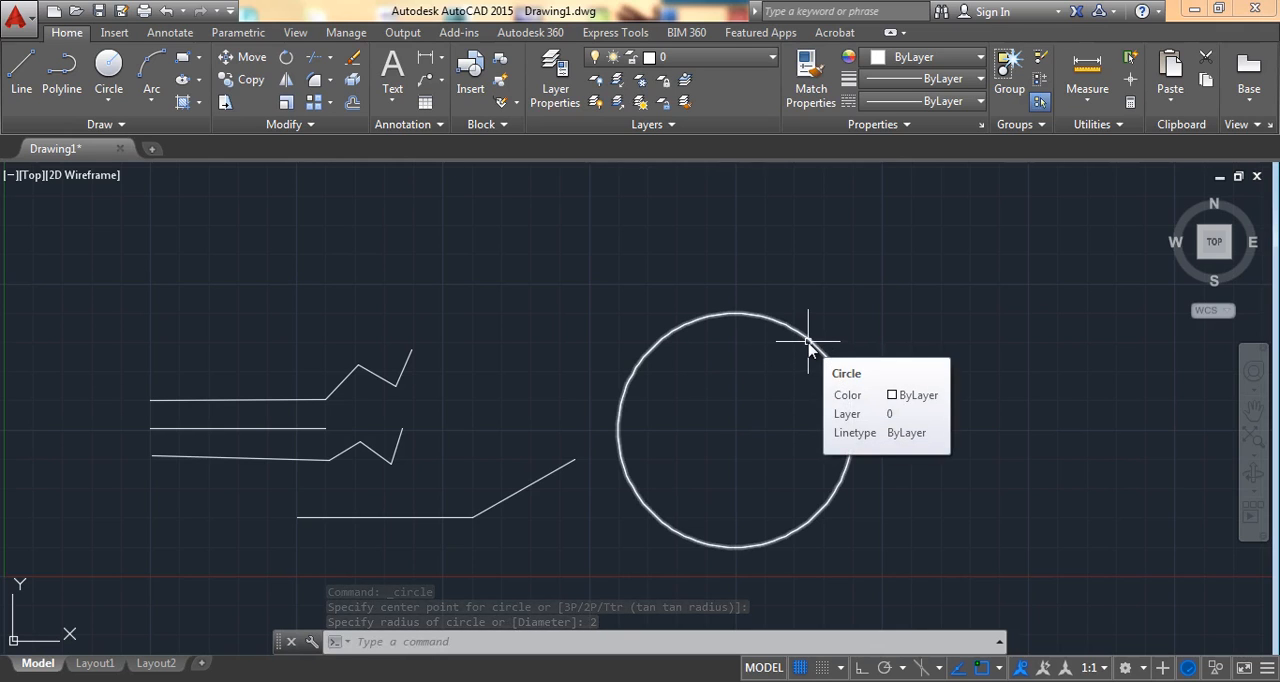
Step: Draw a second circle of diameter 4 to the right of the first one, using the Center, Diameter method
{"action": "mouse_move", "coordinate": [917, 354]}
{"action": "middle_mouse_down"}
{"action": "mouse_move", "coordinate": [684, 361]}
{"action": "mouse_move", "coordinate": [551, 429]}
{"action": "middle_mouse_up"}
{"action": "scroll", "coordinate": [686, 362], "scroll_direction": "down", "scroll_amount": 2}
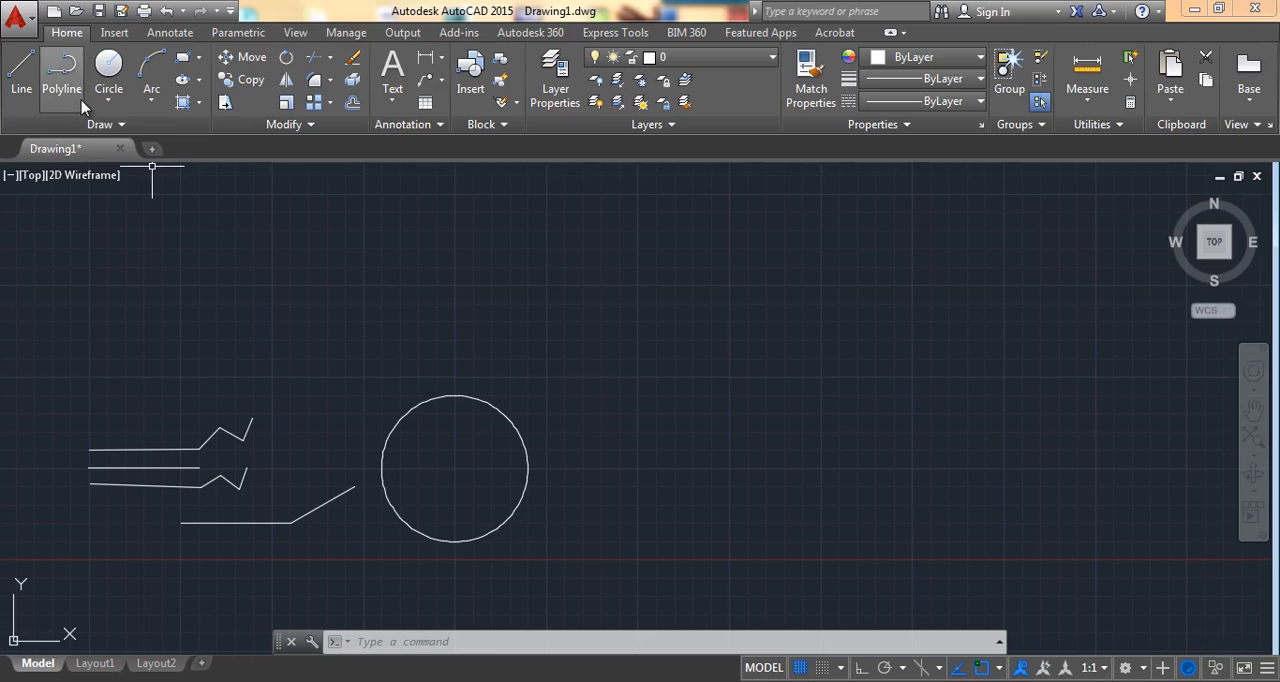
{"action": "left_click", "coordinate": [107, 102]}
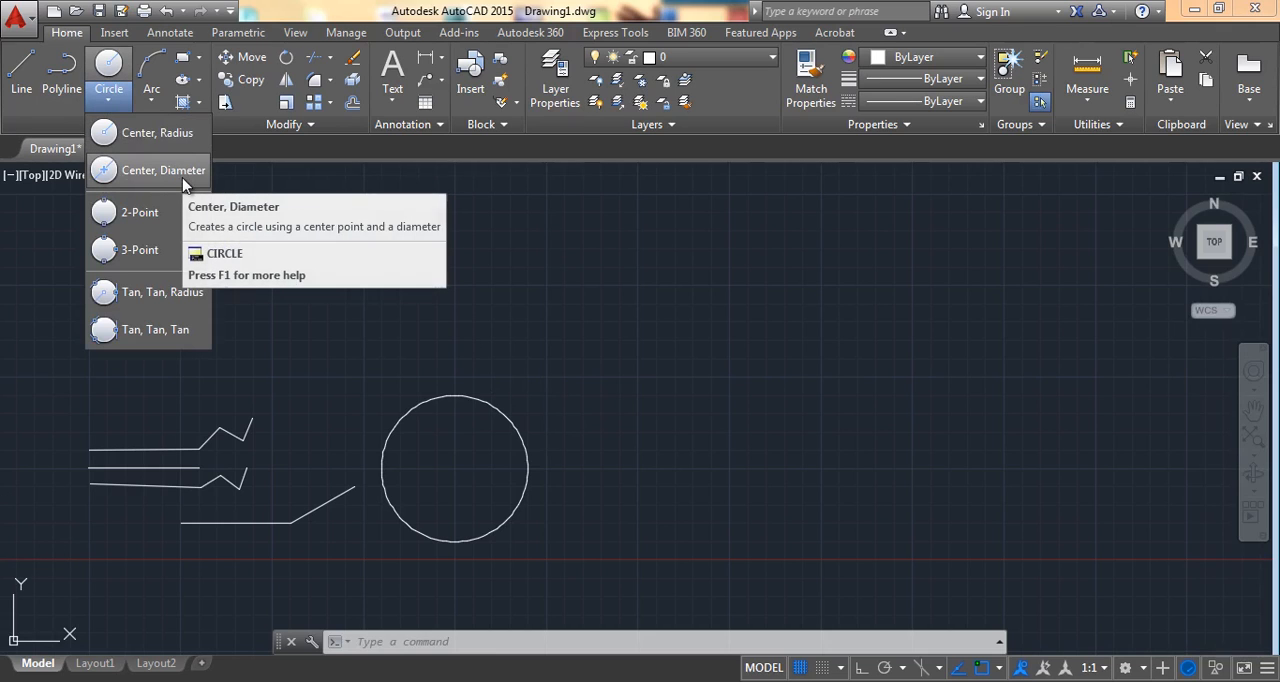
{"action": "left_click", "coordinate": [167, 177]}
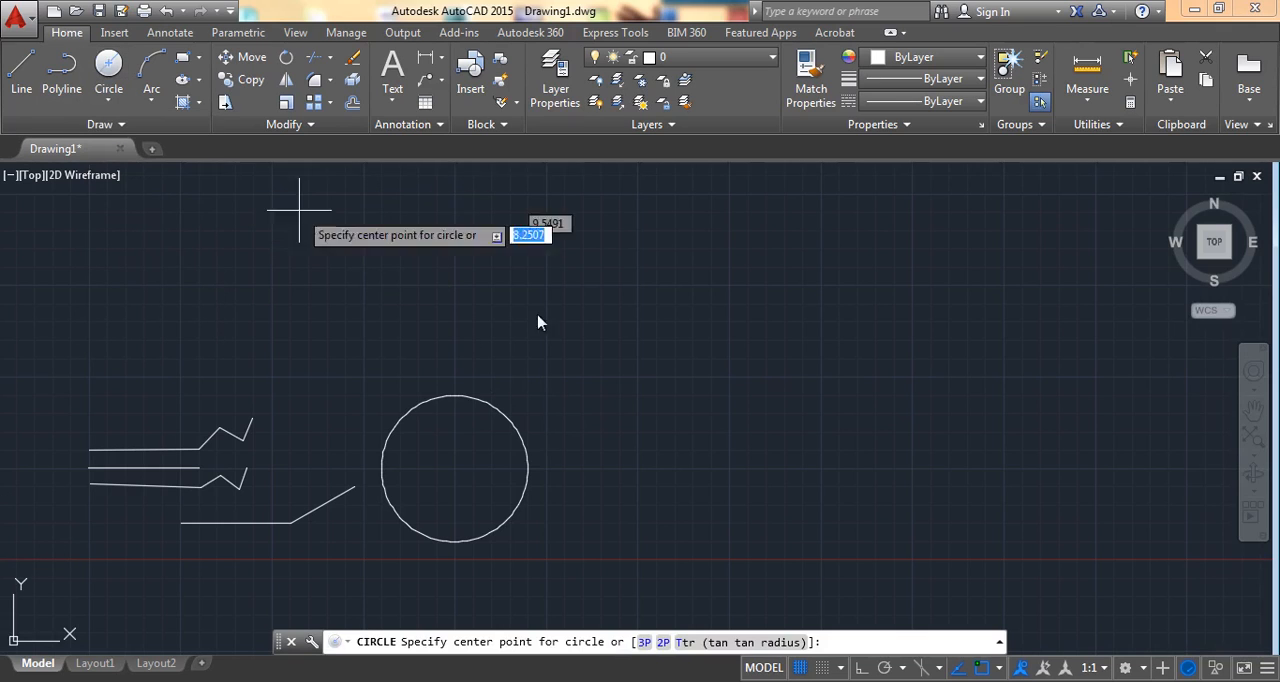
{"action": "left_click", "coordinate": [728, 466]}
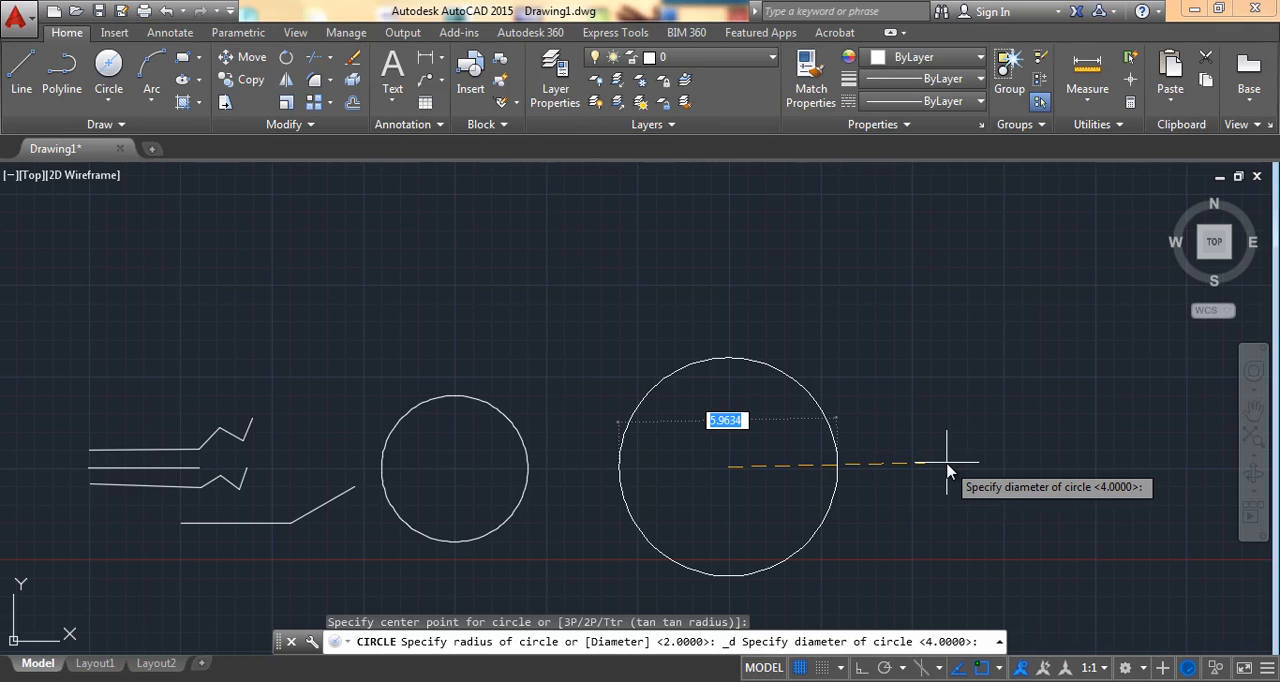
{"action": "key", "text": "Return"}
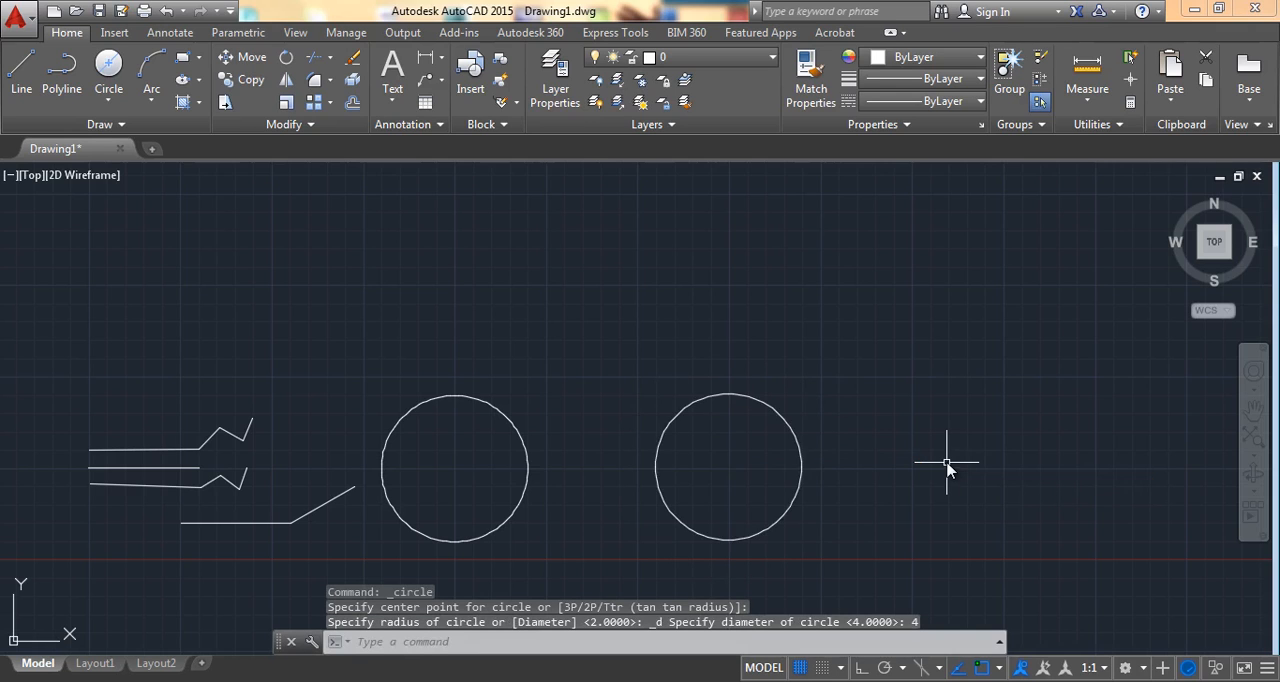
Step: Draw a third circle to the right with the 2-Point method, setting the second diameter endpoint 4 units horizontally from the first
{"action": "middle_click_drag", "start_coordinate": [947, 470], "coordinate": [794, 451]}
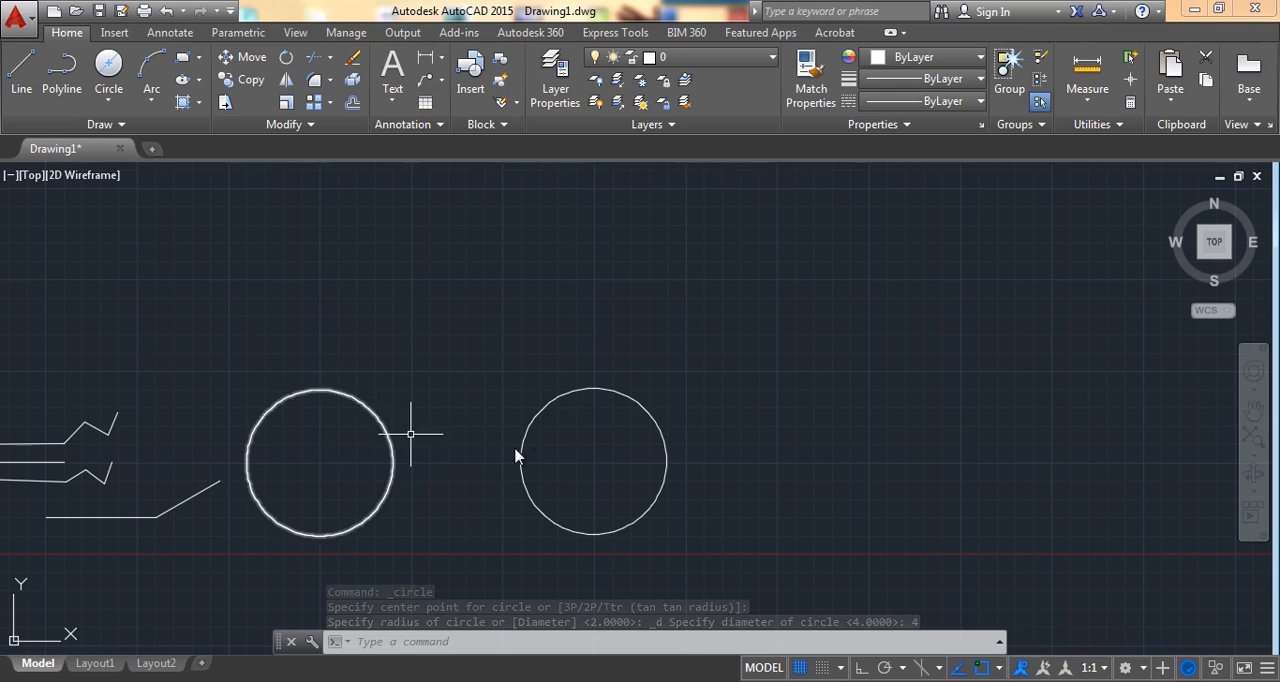
{"action": "middle_click_drag", "start_coordinate": [546, 434], "coordinate": [471, 429]}
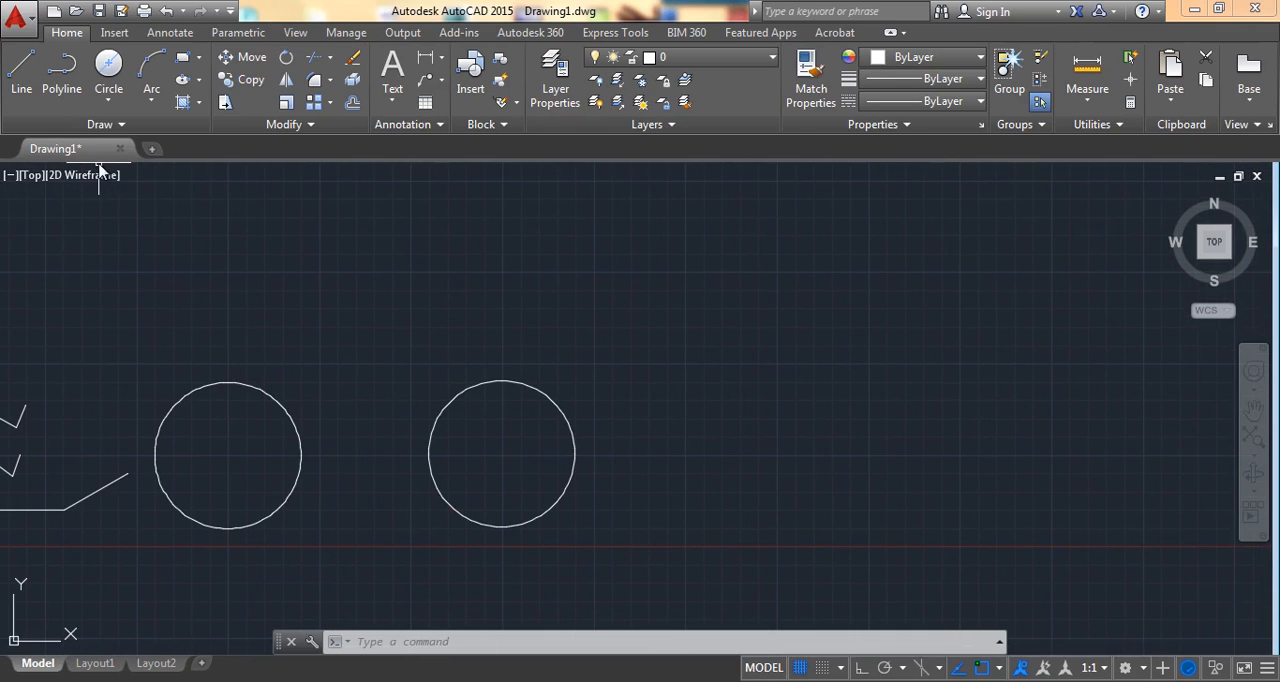
{"action": "left_click", "coordinate": [106, 103]}
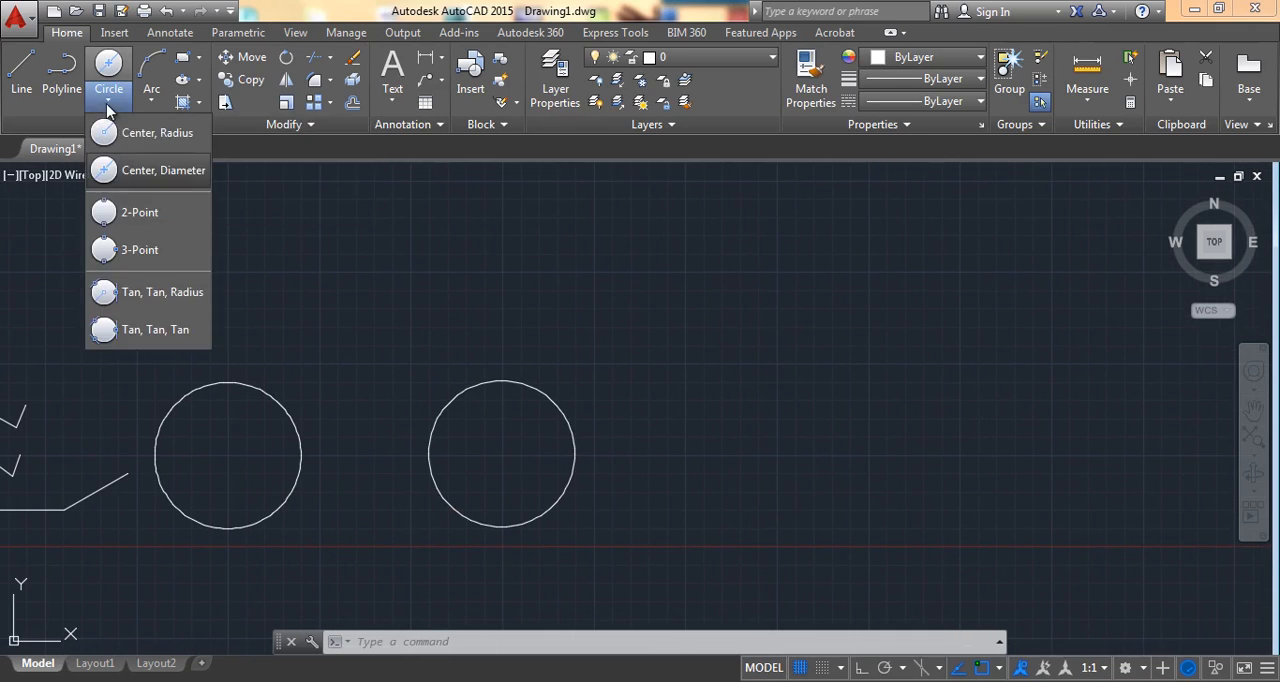
{"action": "left_click", "coordinate": [140, 213]}
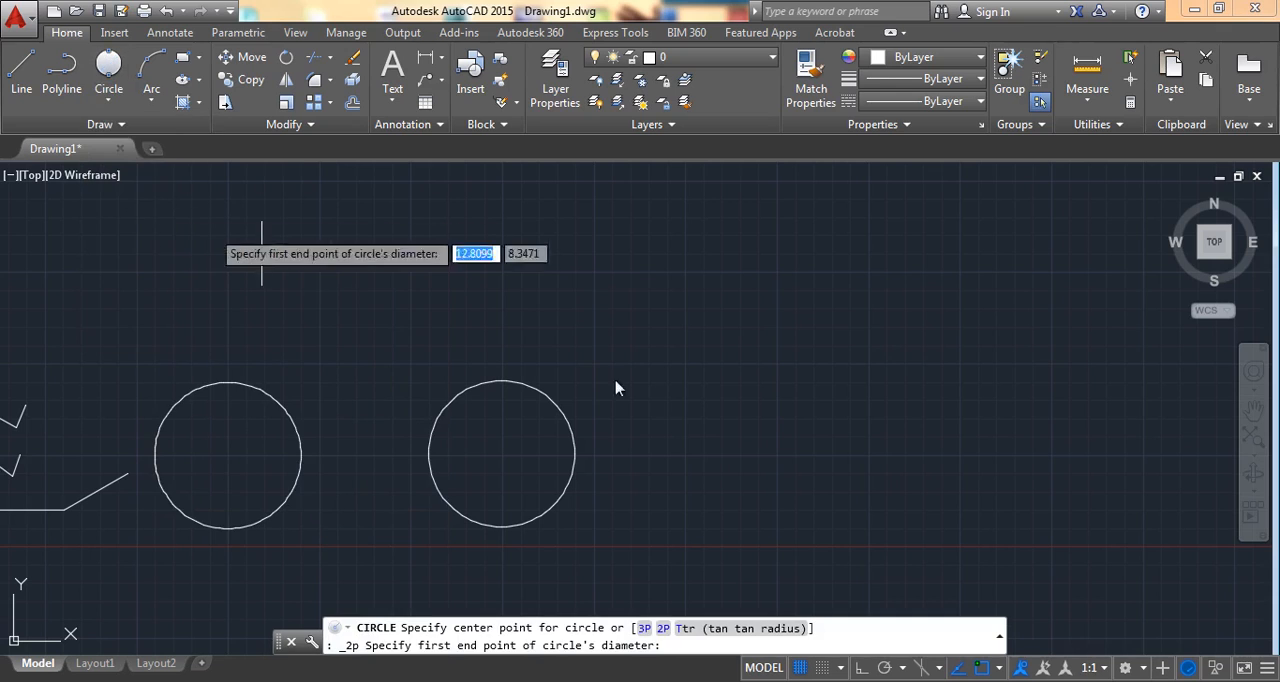
{"action": "left_click", "coordinate": [687, 456]}
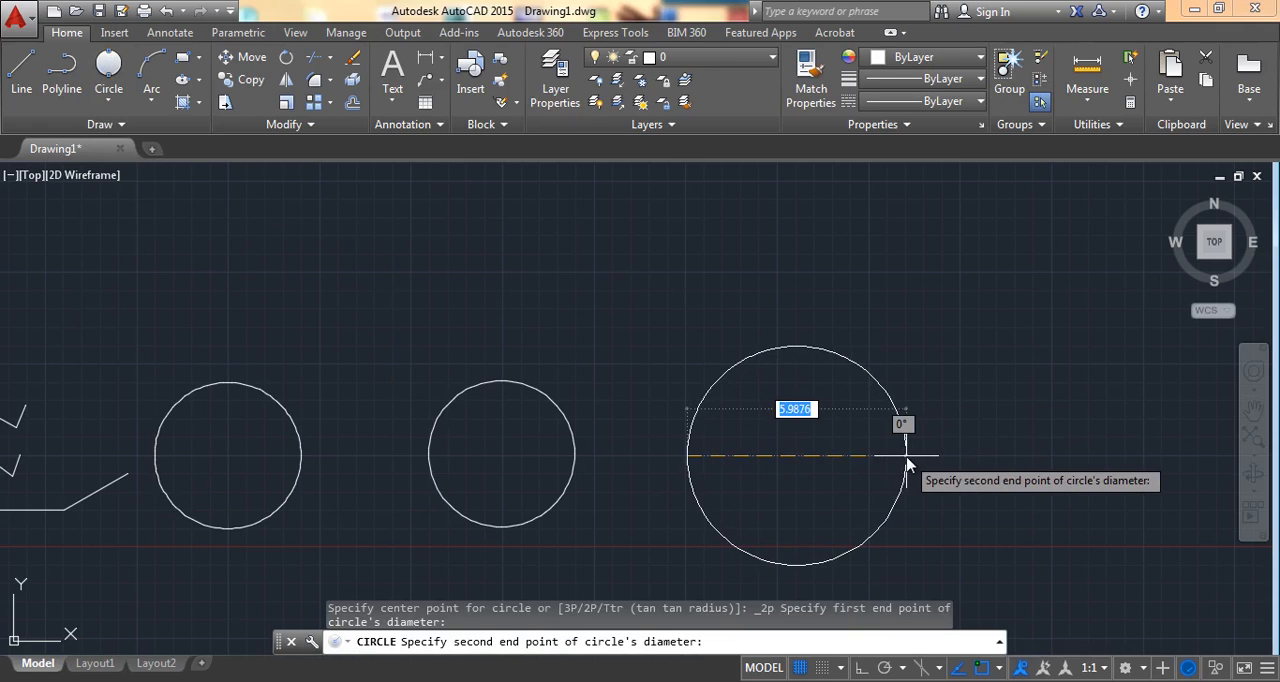
{"action": "key", "text": "Return"}
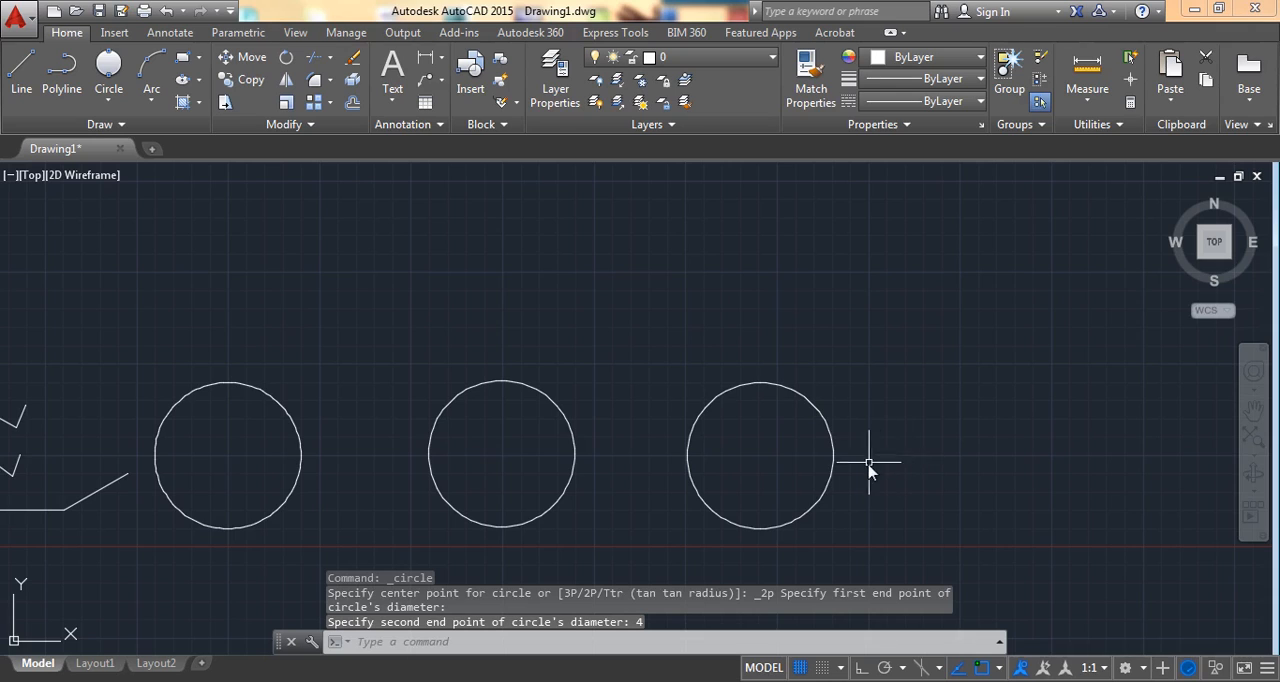
Step: Draw a fourth circle to the right with the 3-Point method, placing the second point 4 units horizontally away and the third freehand above
{"action": "middle_click_drag", "start_coordinate": [868, 470], "coordinate": [597, 457]}
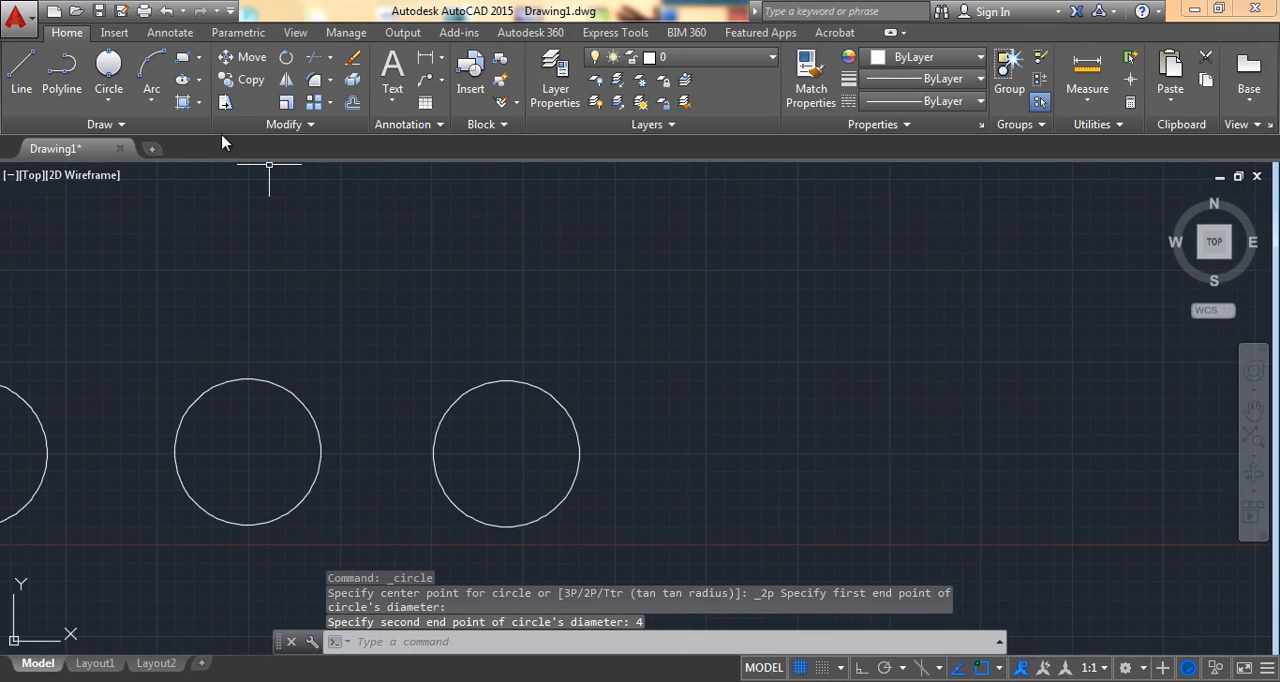
{"action": "left_click", "coordinate": [111, 100]}
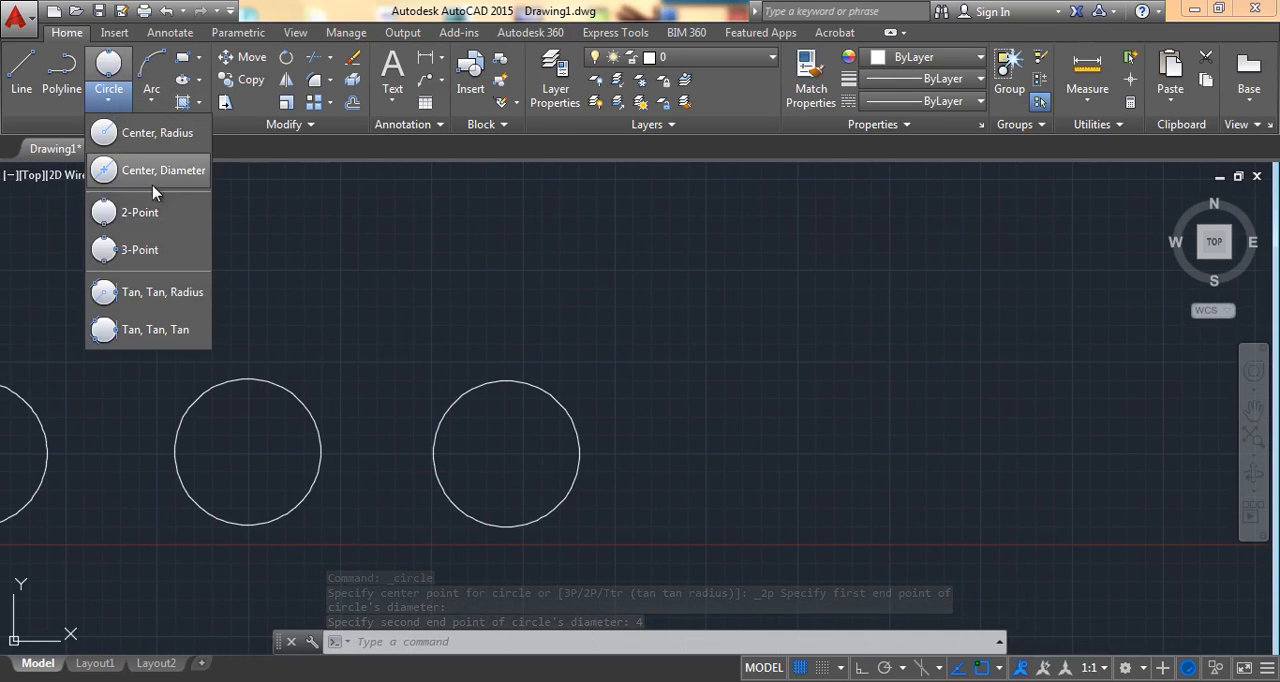
{"action": "left_click", "coordinate": [164, 250]}
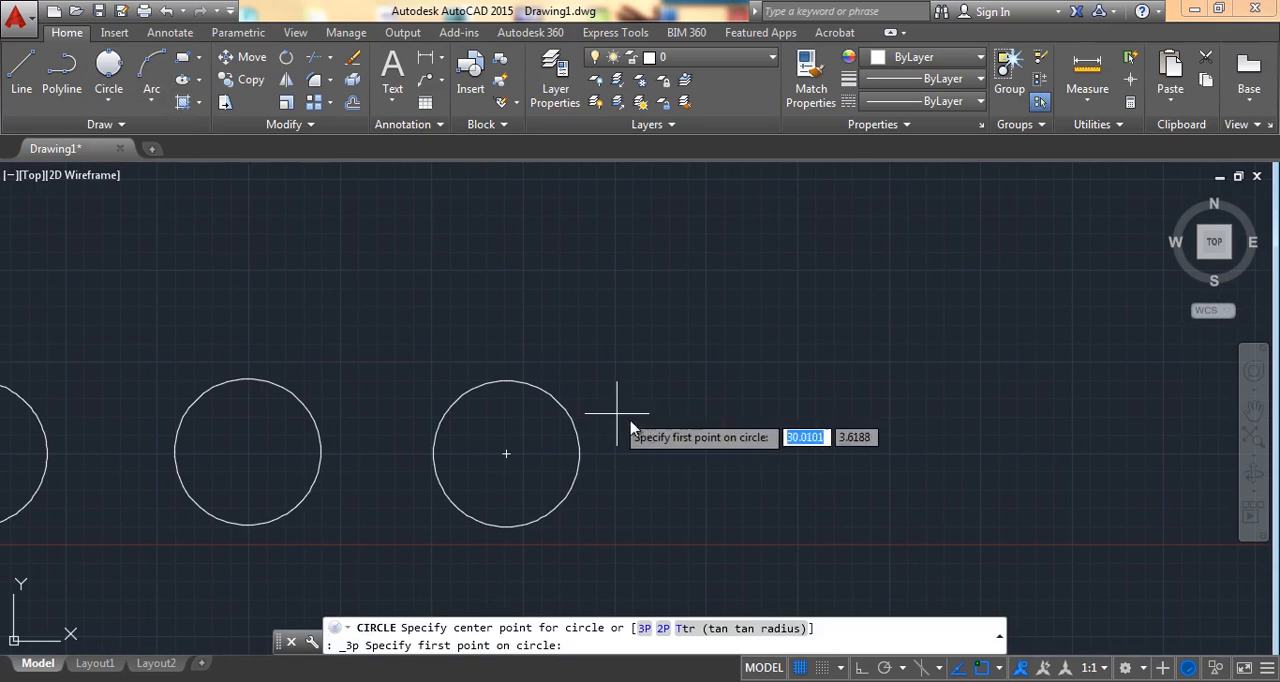
{"action": "left_click", "coordinate": [706, 455]}
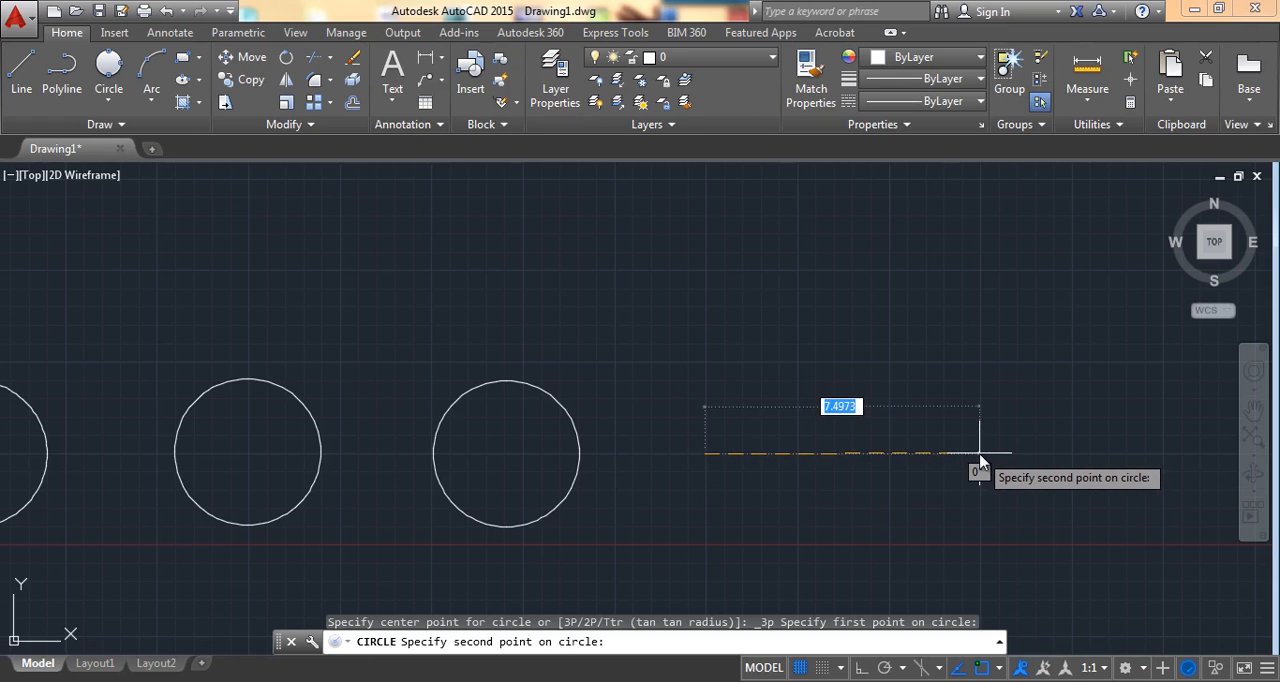
{"action": "type", "text": "4"}
{"action": "key", "text": "Return"}
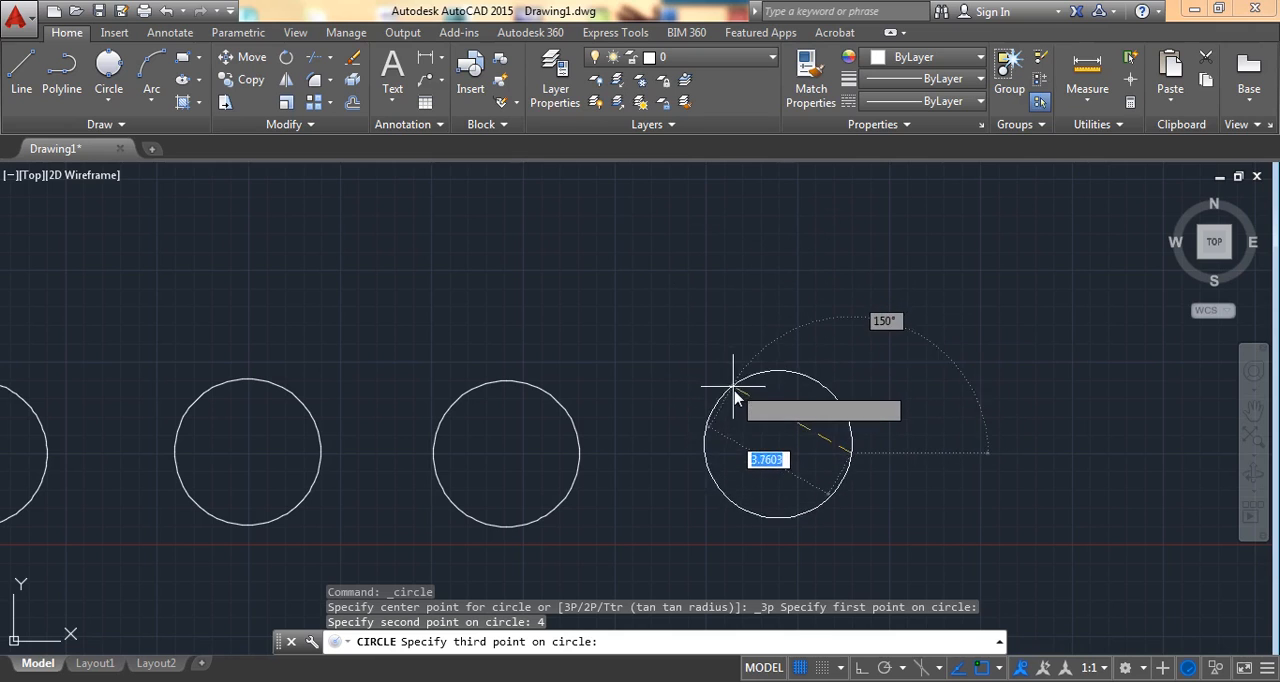
{"action": "left_click", "coordinate": [776, 386]}
Step: Draw a circle of radius 3 tangent to the upper facing sides of the last two circles, using Tan, Tan, Radius
{"action": "middle_click_drag", "start_coordinate": [946, 397], "coordinate": [688, 378]}
{"action": "left_click", "coordinate": [106, 102]}
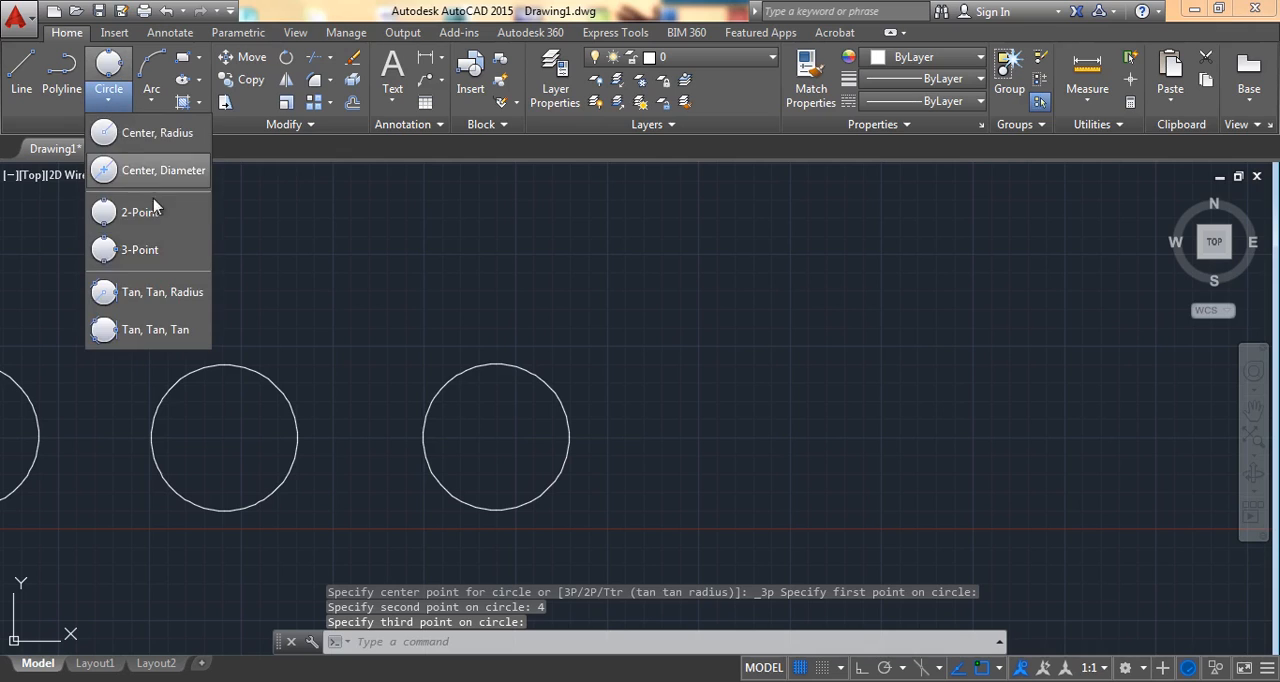
{"action": "left_click", "coordinate": [168, 302]}
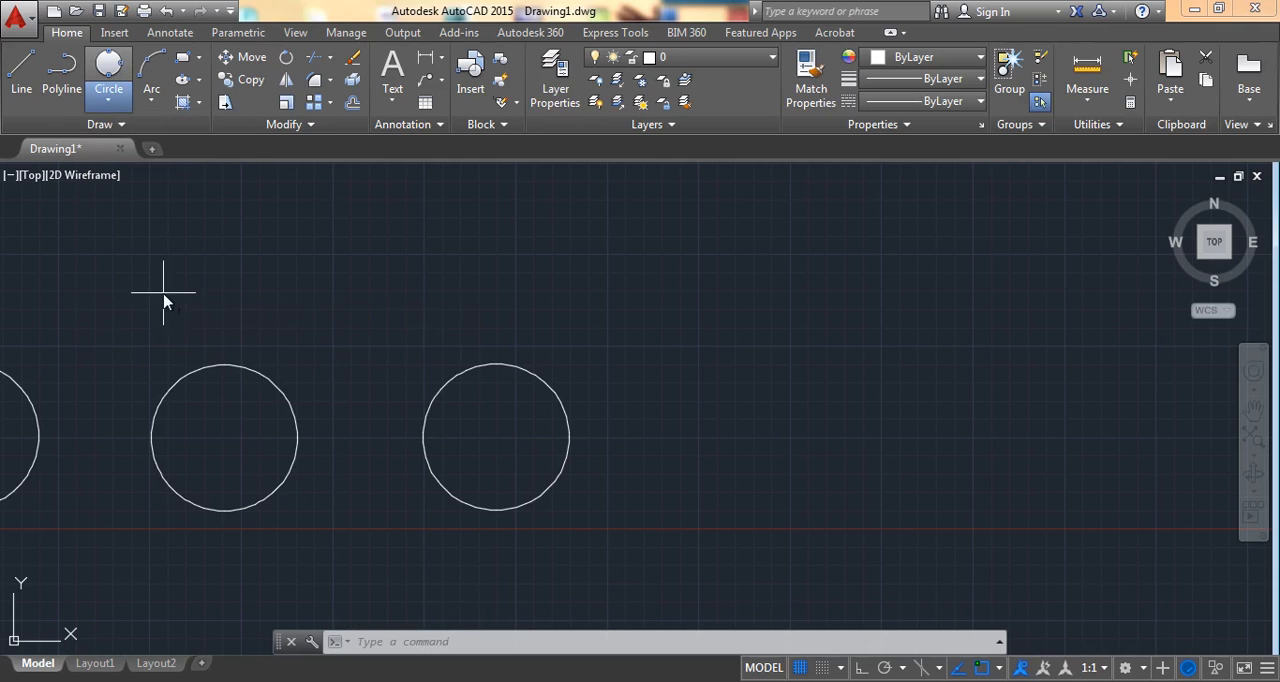
{"action": "left_click", "coordinate": [257, 372]}
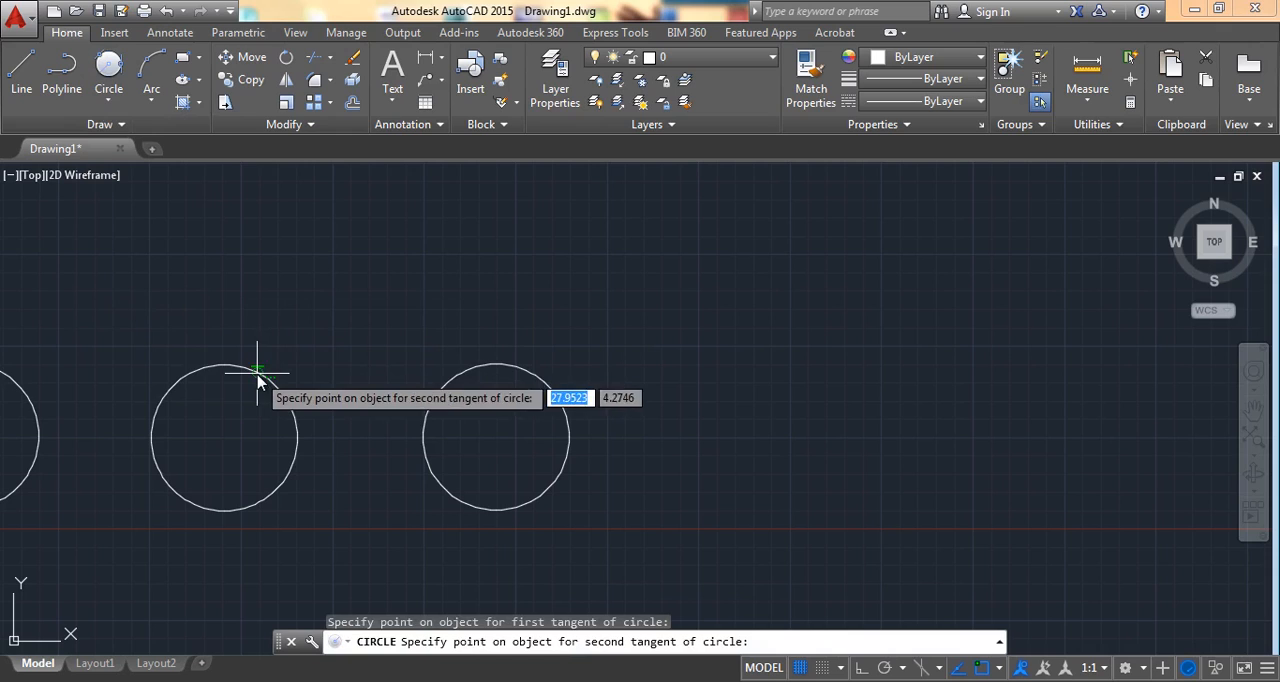
{"action": "left_click", "coordinate": [445, 382]}
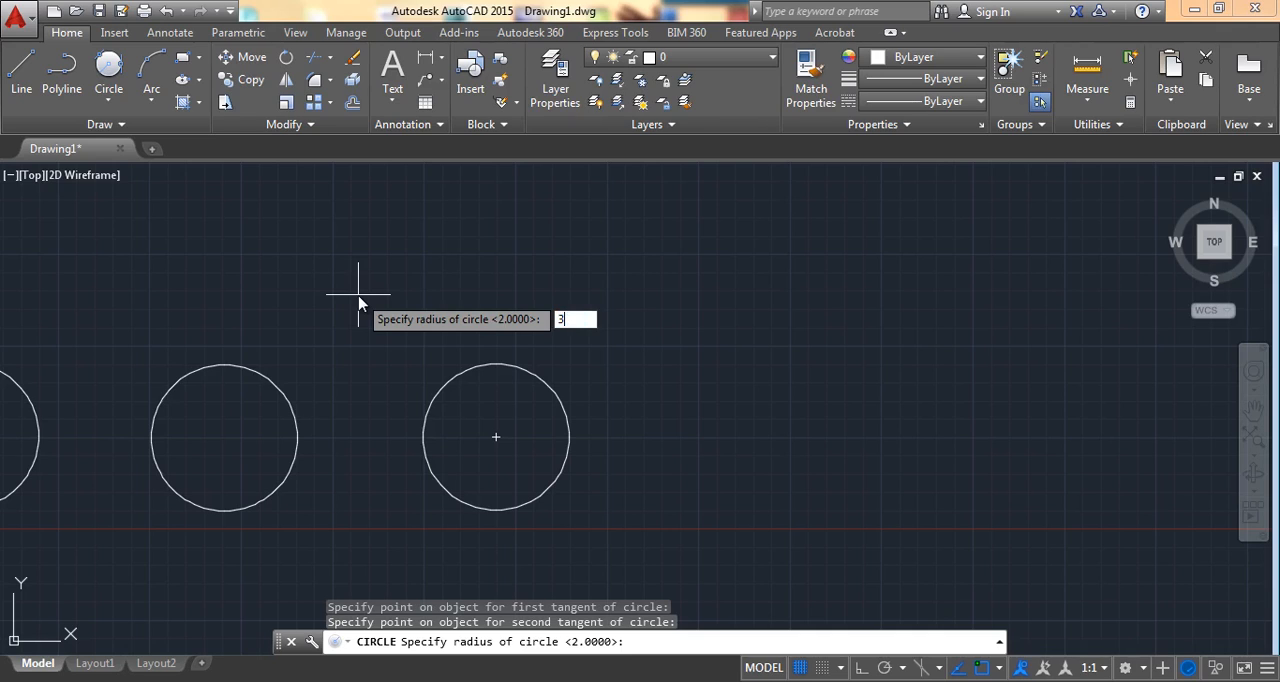
{"action": "key", "text": "Return"}
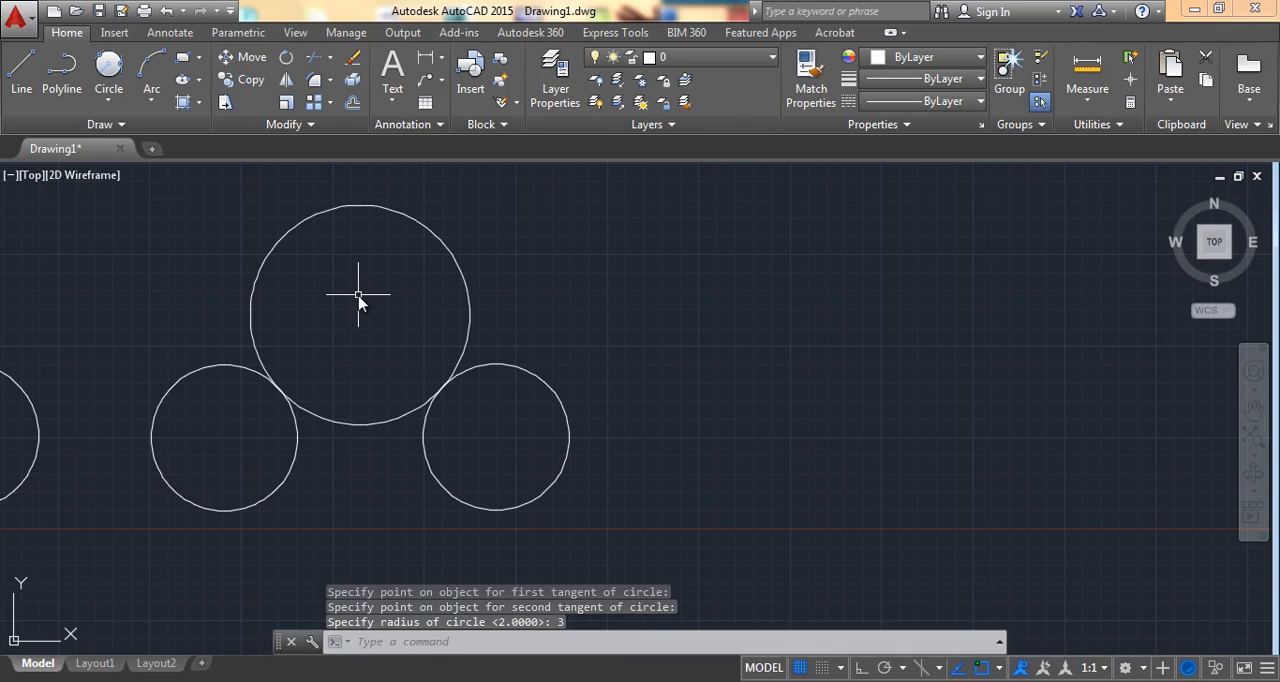
Step: Draw a circle below the radius 3 circle using Tan, Tan, Tan, tangent to it and the two adjacent smaller circles
{"action": "middle_click_drag", "start_coordinate": [336, 312], "coordinate": [620, 318]}
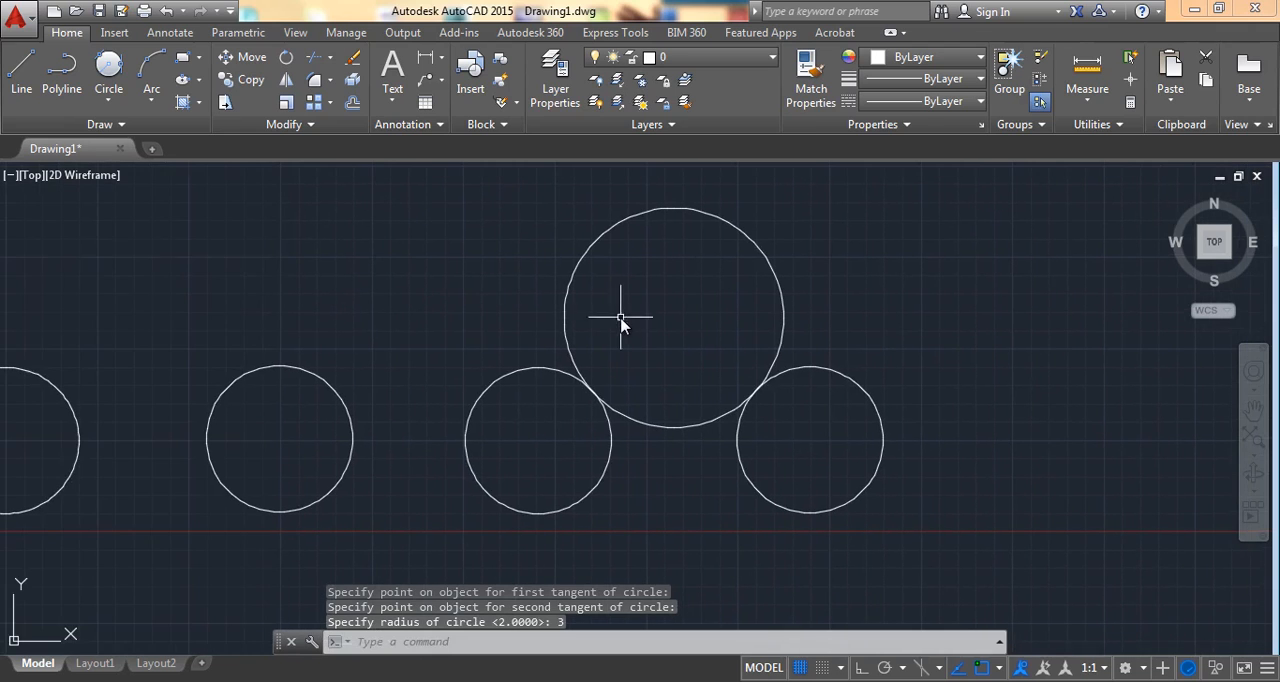
{"action": "mouse_move", "coordinate": [430, 283]}
{"action": "middle_mouse_down"}
{"action": "mouse_move", "coordinate": [414, 337]}
{"action": "mouse_move", "coordinate": [456, 343]}
{"action": "middle_mouse_up"}
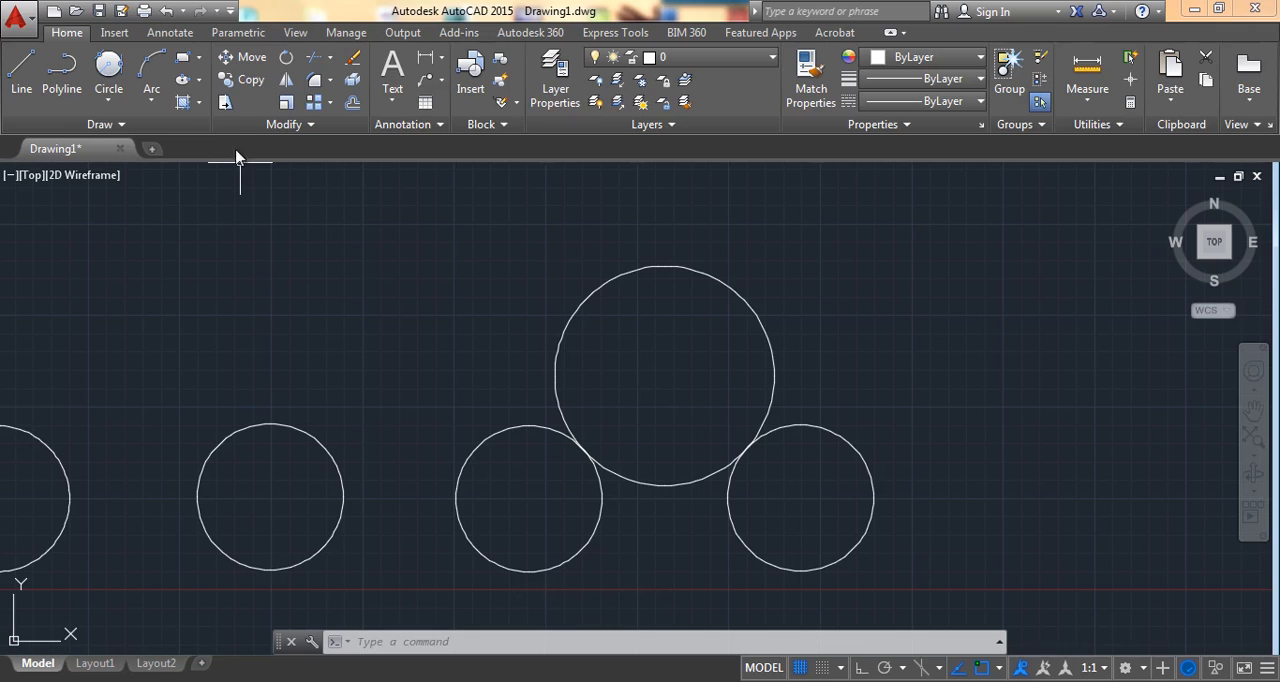
{"action": "left_click", "coordinate": [112, 100]}
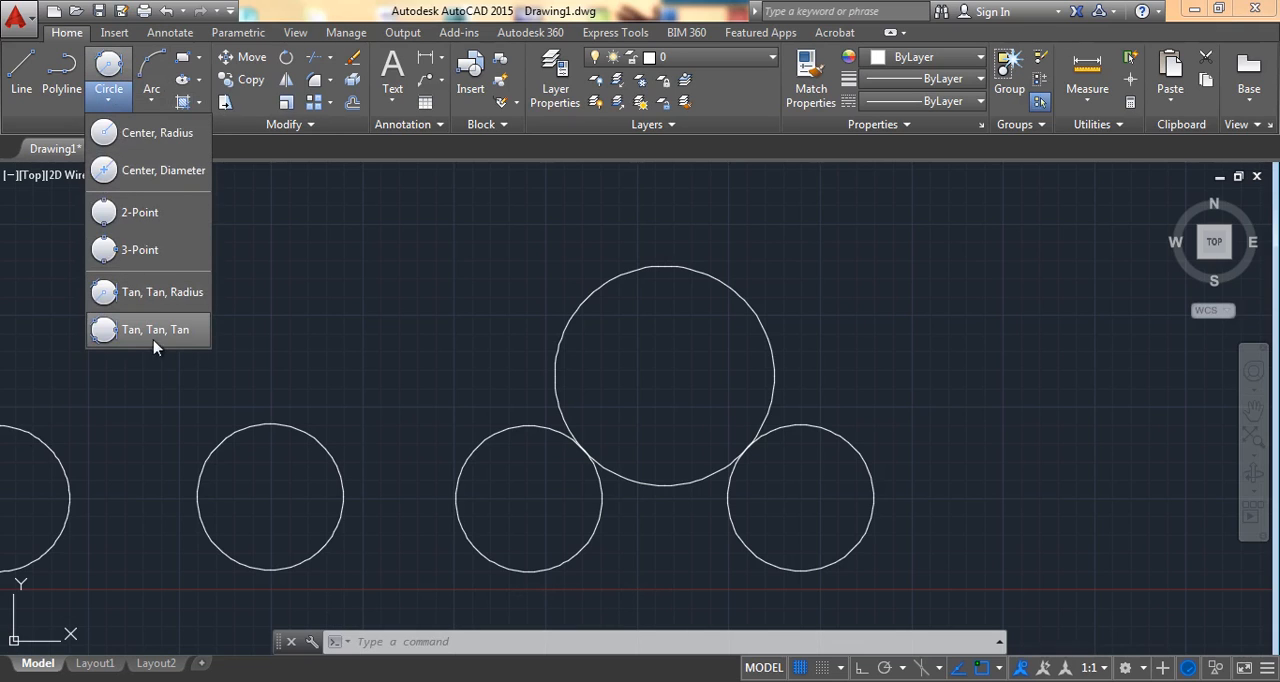
{"action": "left_click", "coordinate": [182, 330]}
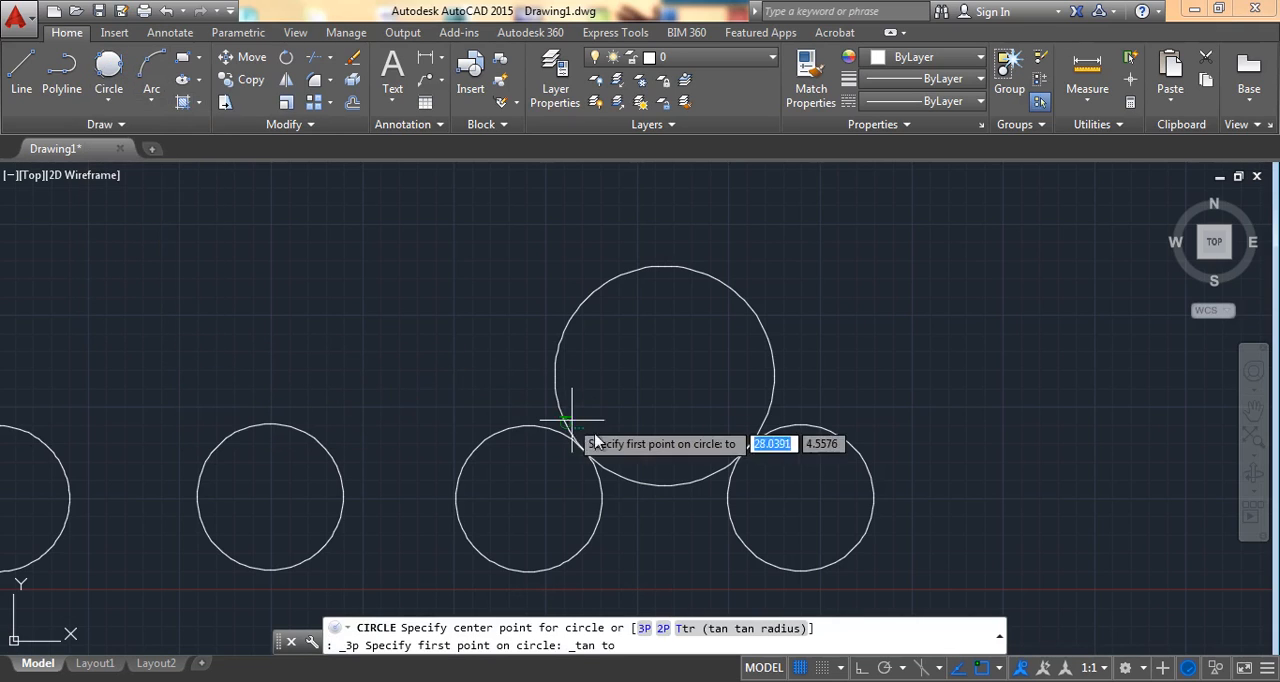
{"action": "middle_click_drag", "start_coordinate": [636, 455], "coordinate": [363, 302]}
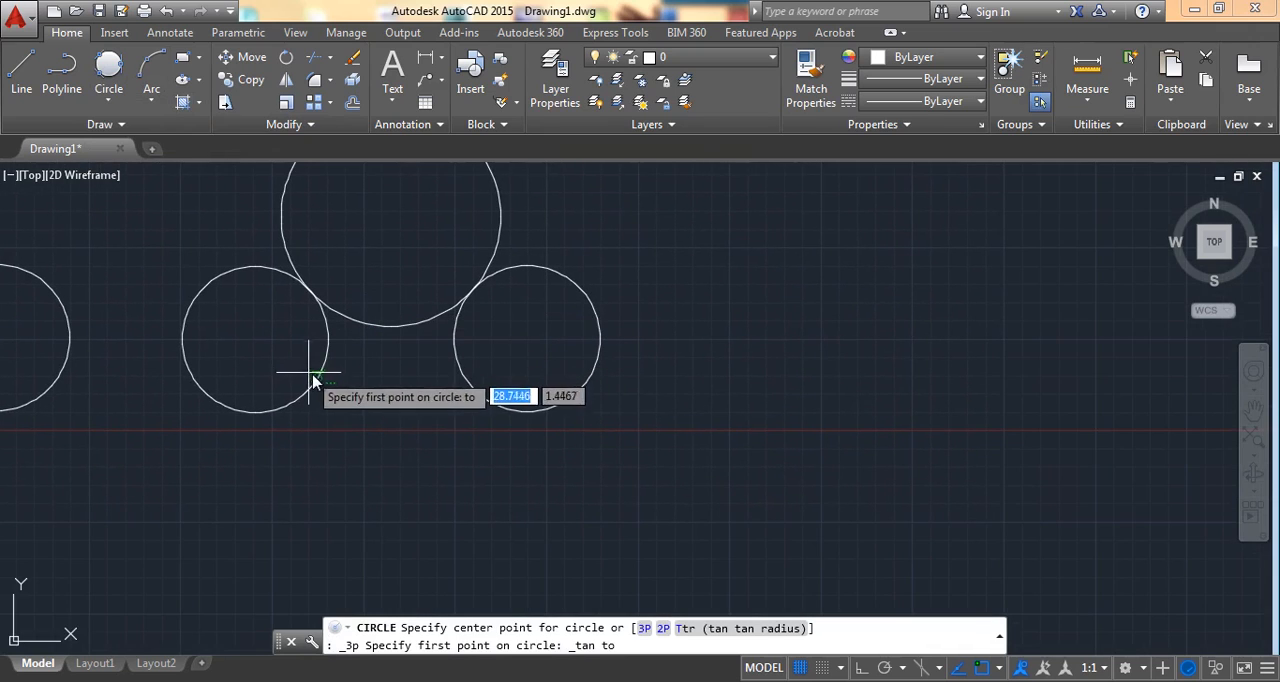
{"action": "left_click", "coordinate": [318, 383]}
{"action": "left_click", "coordinate": [394, 334]}
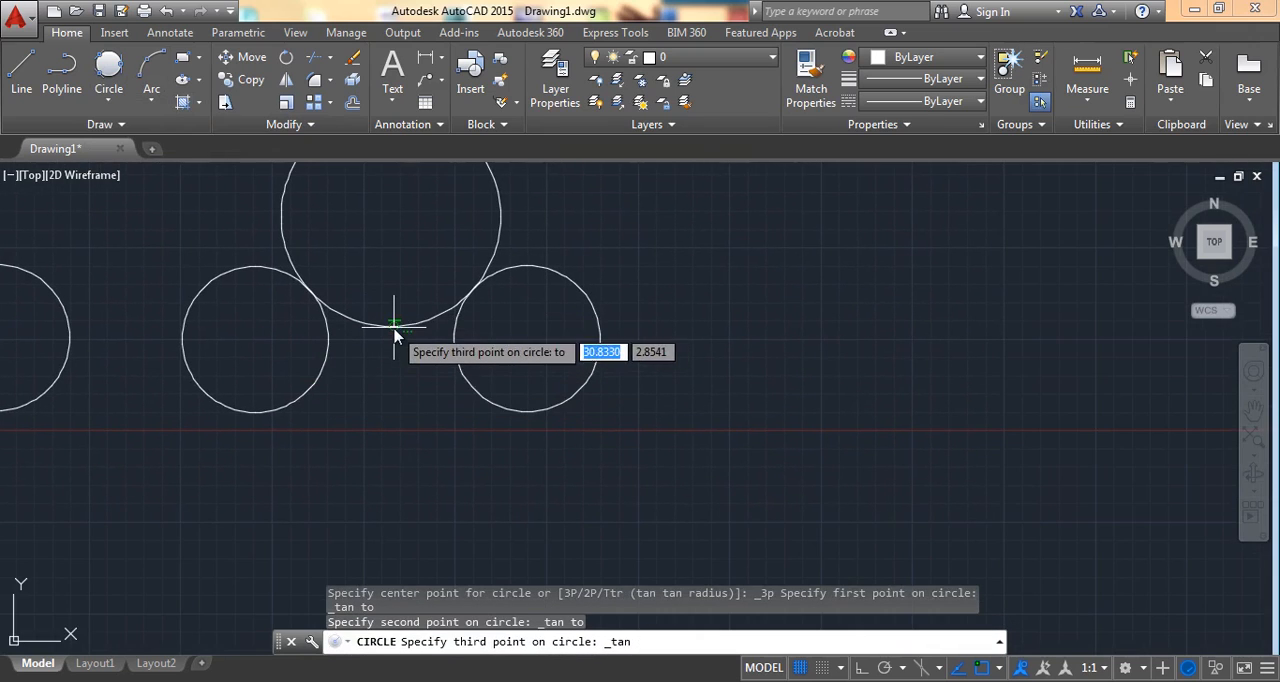
{"action": "left_click", "coordinate": [458, 373]}
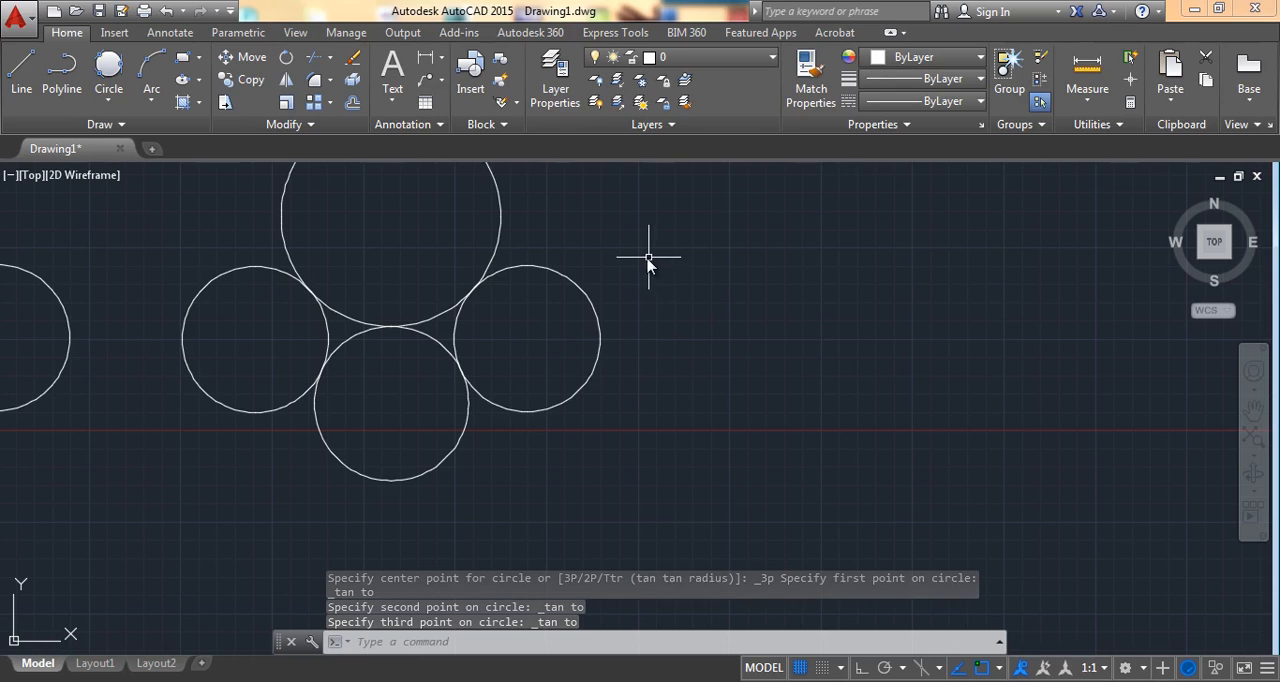
Step: Draw a 3-Point arc freehand above the lines, bulging to the upper left, with its end about 6 units right of the second point
{"action": "mouse_move", "coordinate": [640, 258]}
{"action": "middle_mouse_down"}
{"action": "mouse_move", "coordinate": [748, 331]}
{"action": "mouse_move", "coordinate": [846, 365]}
{"action": "middle_mouse_up"}
{"action": "scroll", "coordinate": [621, 328], "scroll_direction": "down", "scroll_amount": 2}
{"action": "middle_click_drag", "start_coordinate": [617, 232], "coordinate": [701, 338]}
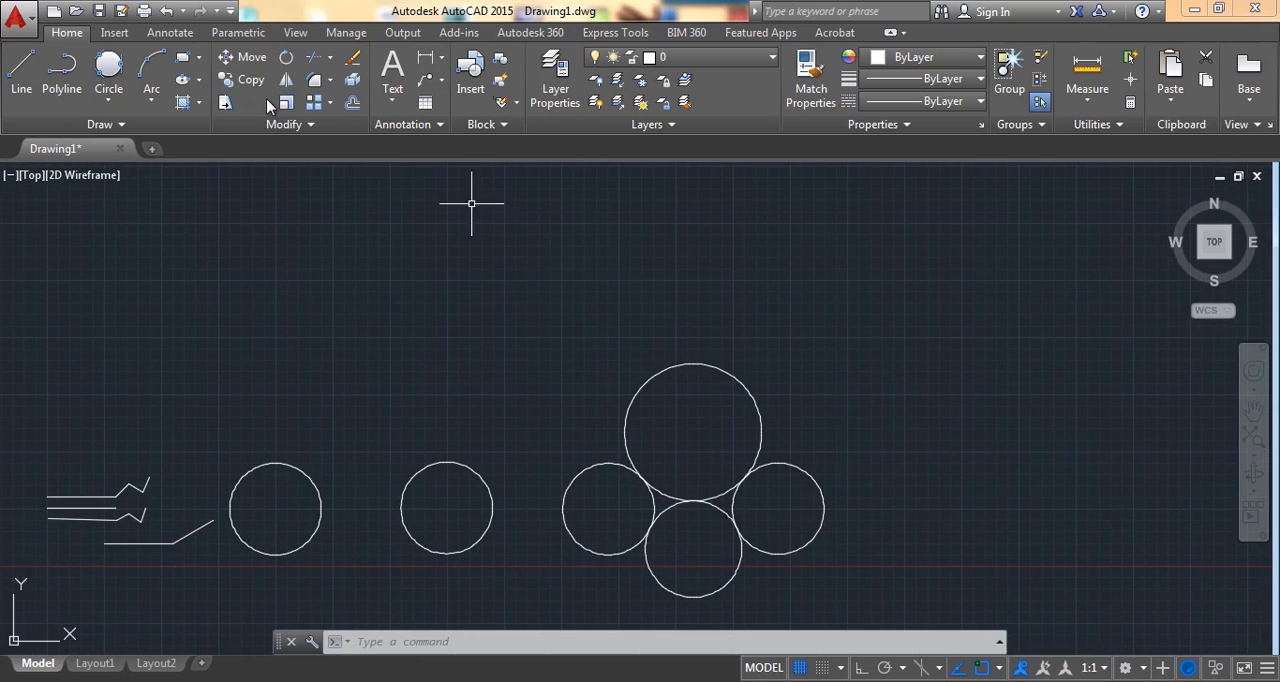
{"action": "left_click", "coordinate": [119, 108]}
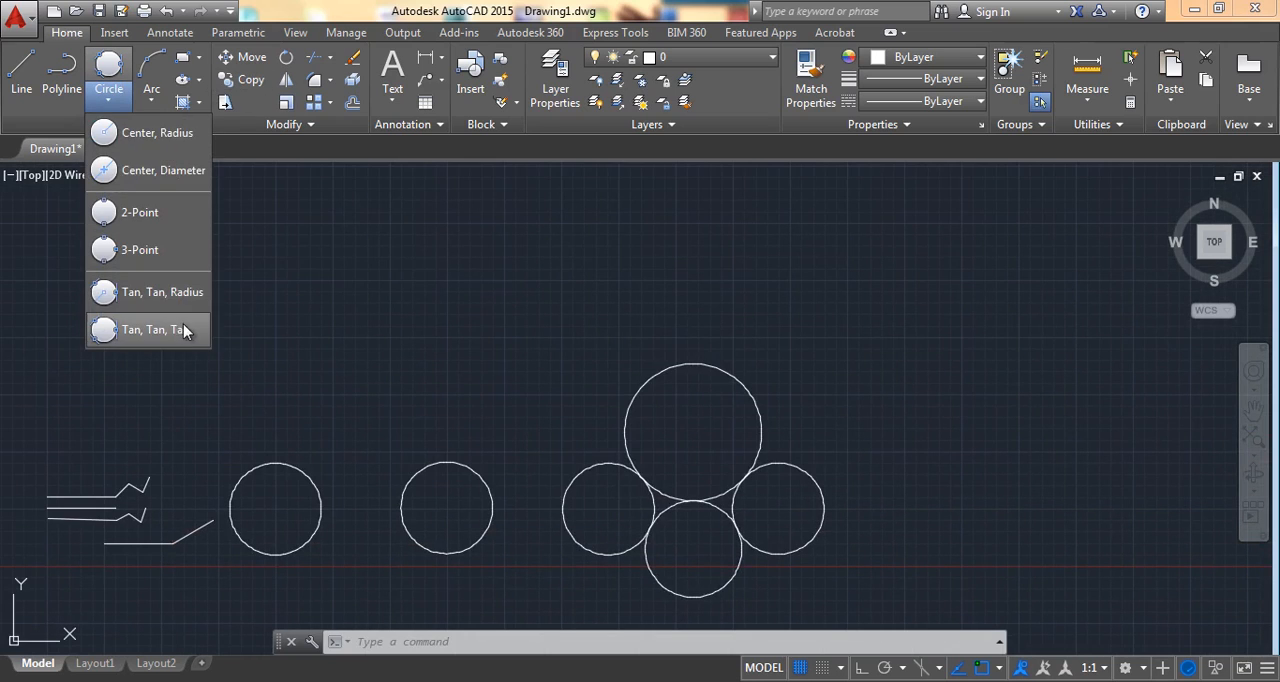
{"action": "left_click", "coordinate": [151, 108]}
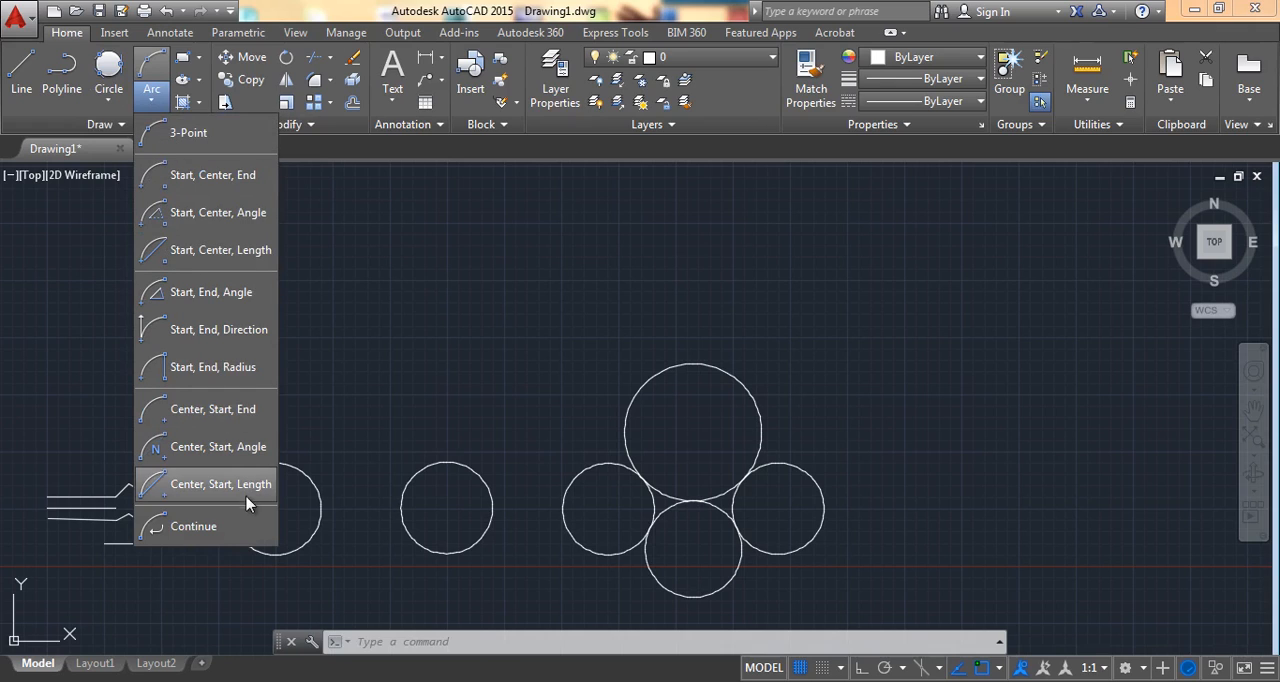
{"action": "left_click", "coordinate": [223, 133]}
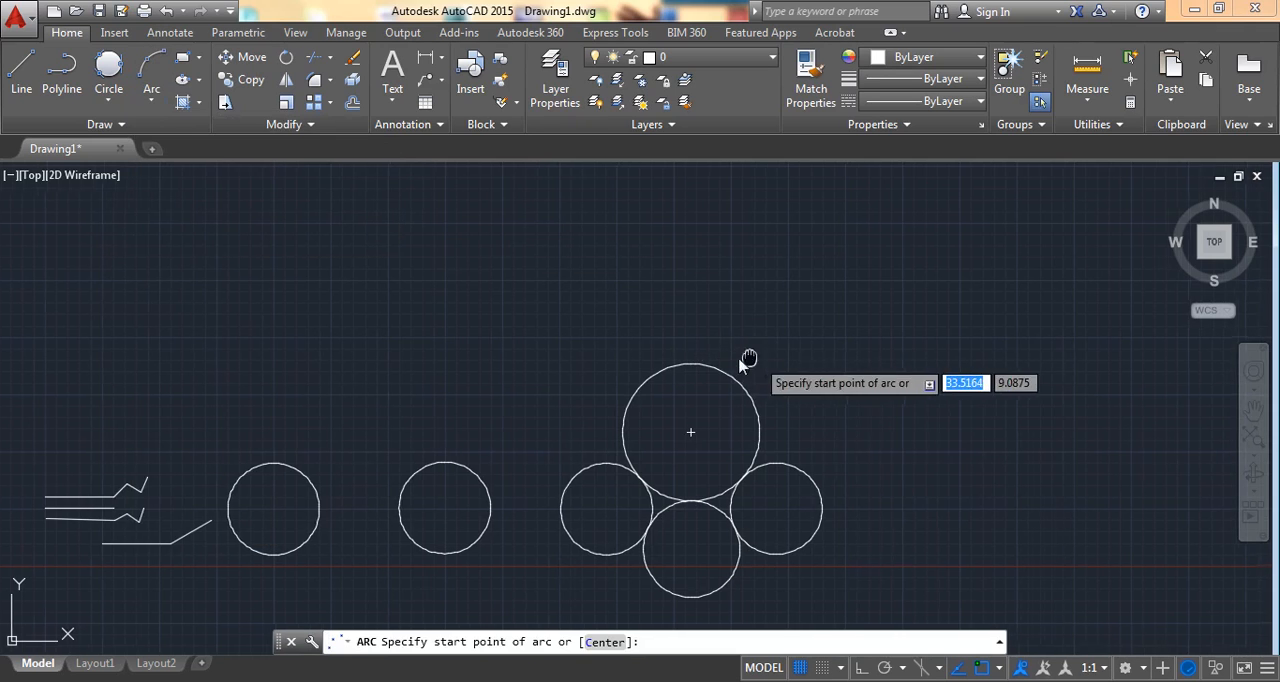
{"action": "mouse_move", "coordinate": [759, 360]}
{"action": "middle_mouse_down"}
{"action": "mouse_move", "coordinate": [860, 460]}
{"action": "mouse_move", "coordinate": [920, 490]}
{"action": "middle_mouse_up"}
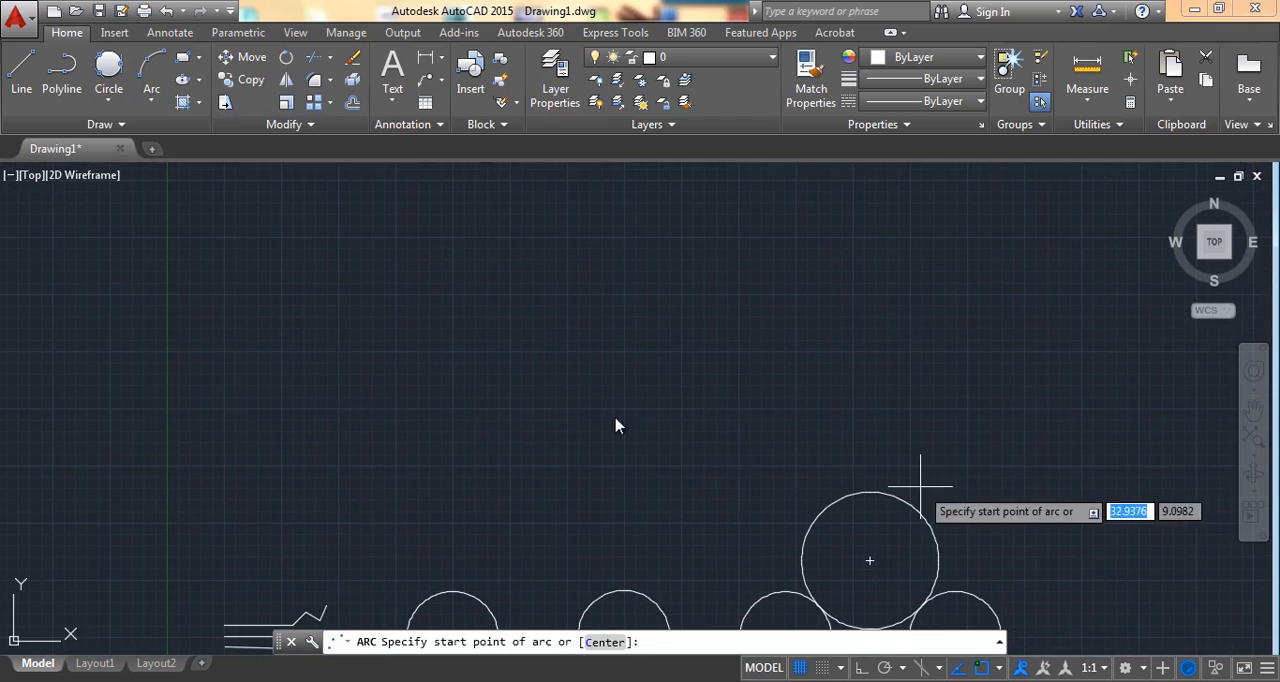
{"action": "left_click", "coordinate": [270, 433]}
{"action": "left_click", "coordinate": [302, 334]}
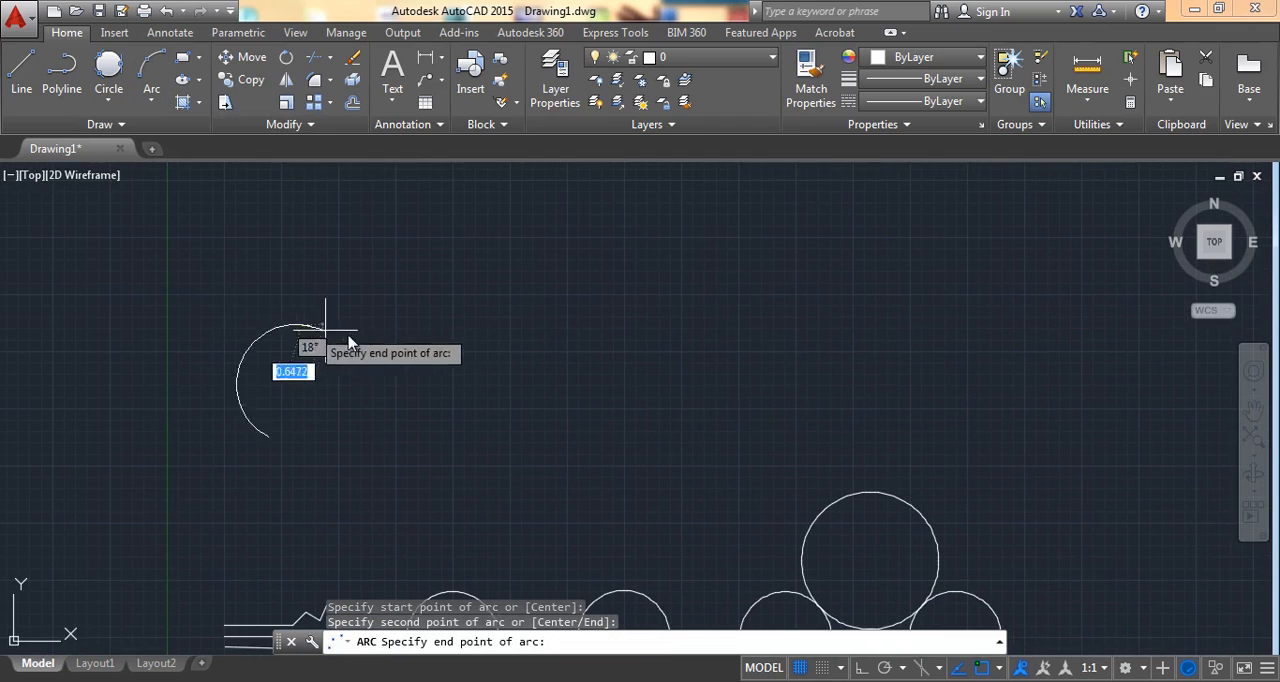
{"action": "left_click", "coordinate": [445, 312]}
Step: Draw a Start, Center, End arc right of the first arc, centered about 9 units right of its start and ending at the lower right
{"action": "mouse_move", "coordinate": [566, 334]}
{"action": "middle_mouse_down"}
{"action": "mouse_move", "coordinate": [514, 357]}
{"action": "mouse_move", "coordinate": [439, 316]}
{"action": "middle_mouse_up"}
{"action": "scroll", "coordinate": [409, 354], "scroll_direction": "down", "scroll_amount": 2}
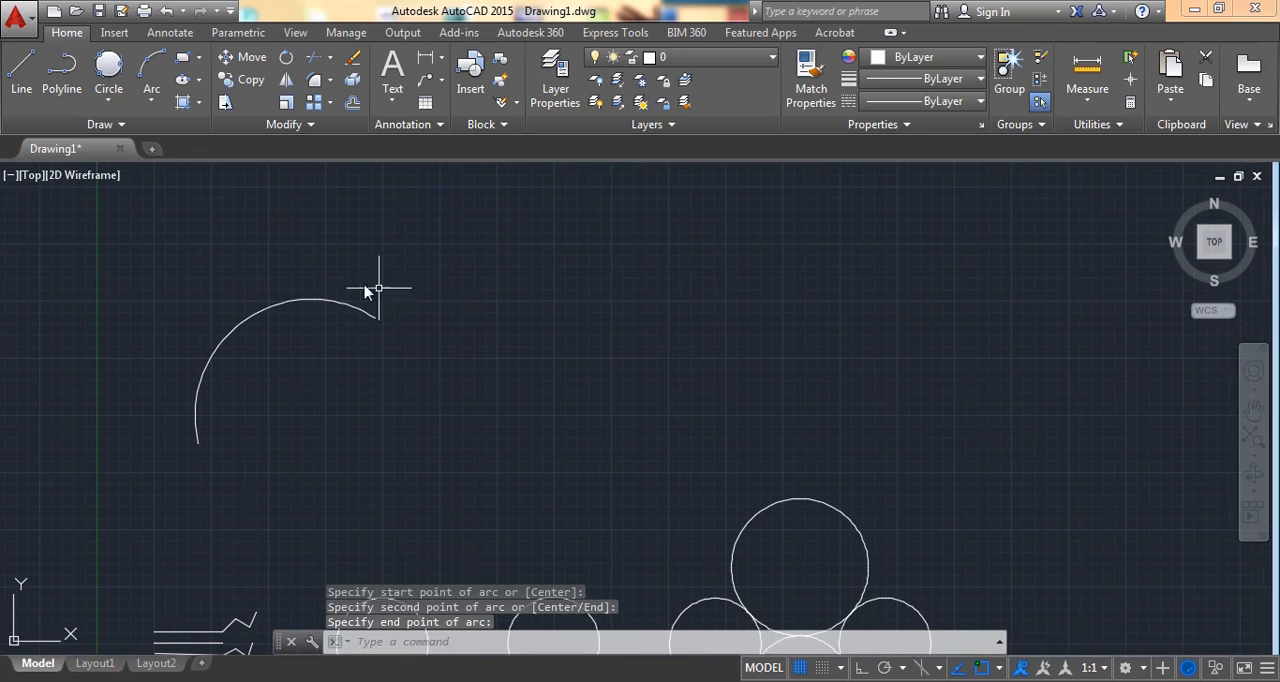
{"action": "left_click", "coordinate": [150, 99]}
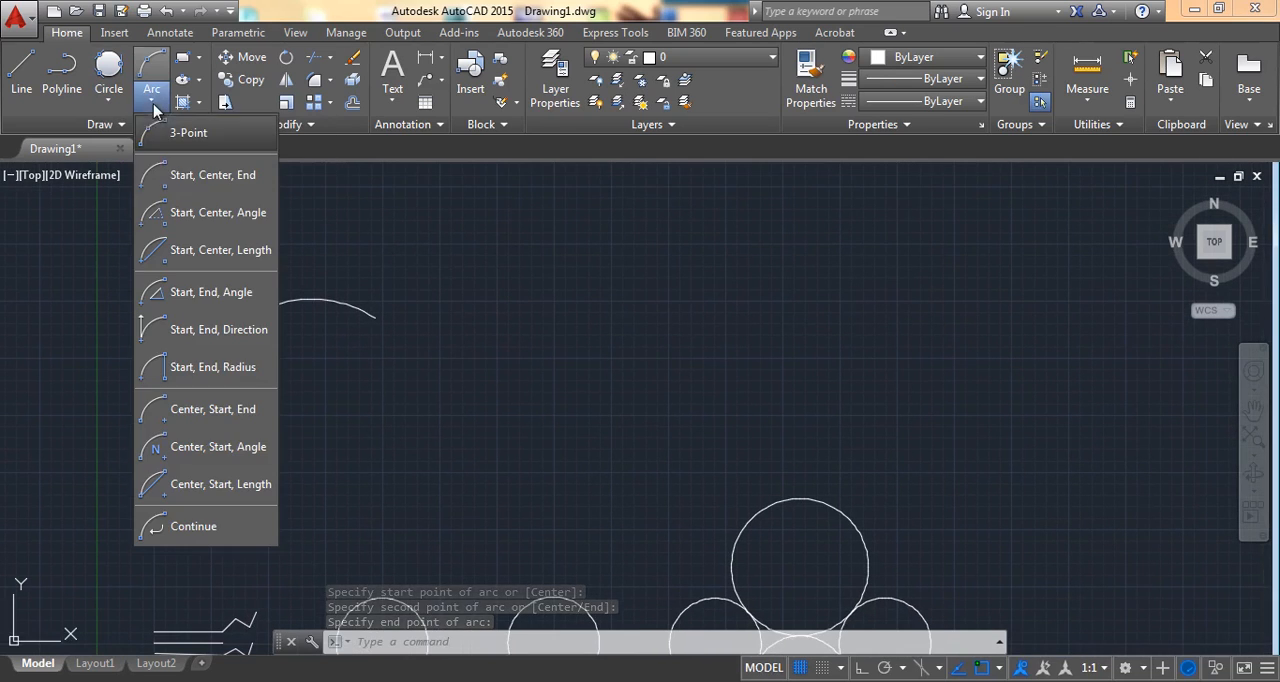
{"action": "left_click", "coordinate": [212, 175]}
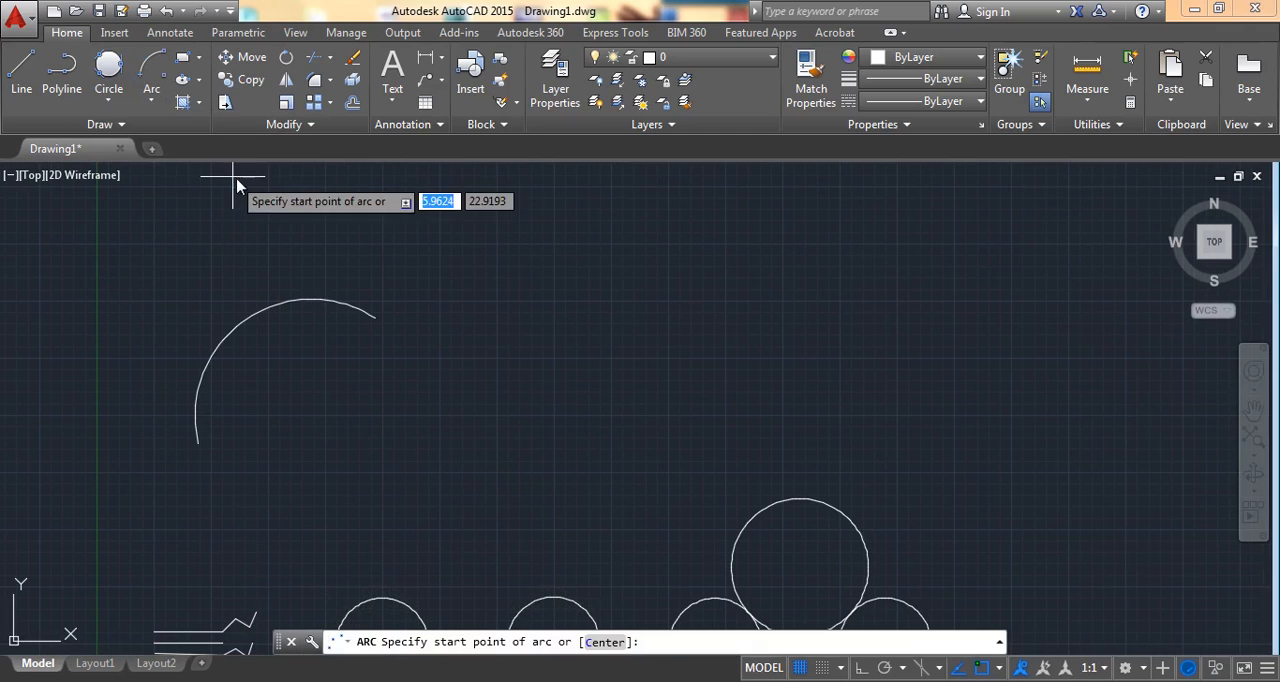
{"action": "left_click", "coordinate": [492, 357]}
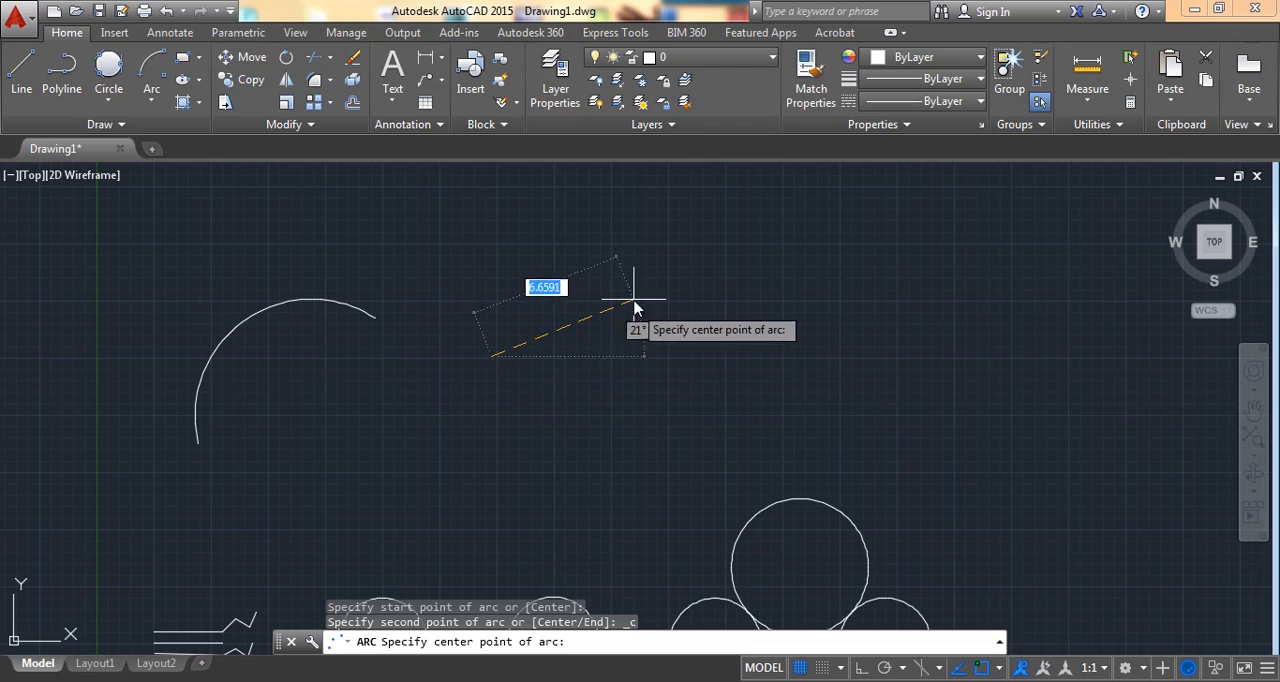
{"action": "left_click", "coordinate": [689, 353]}
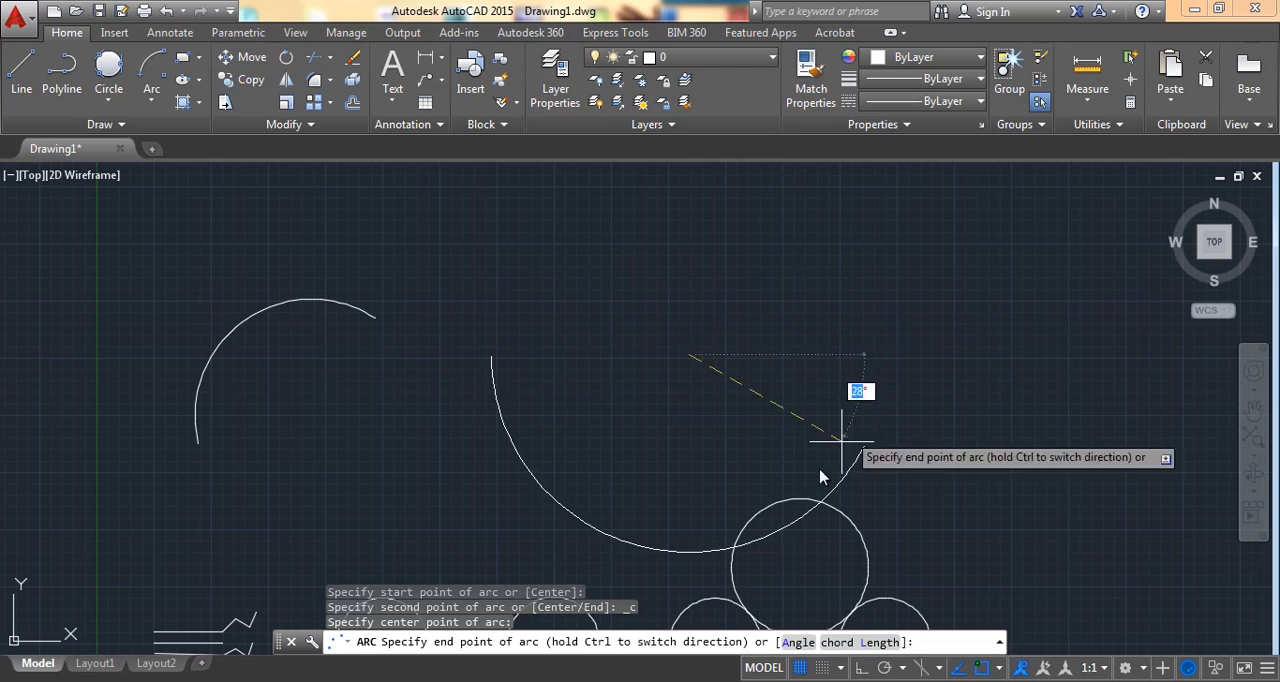
{"action": "left_click", "coordinate": [635, 546]}
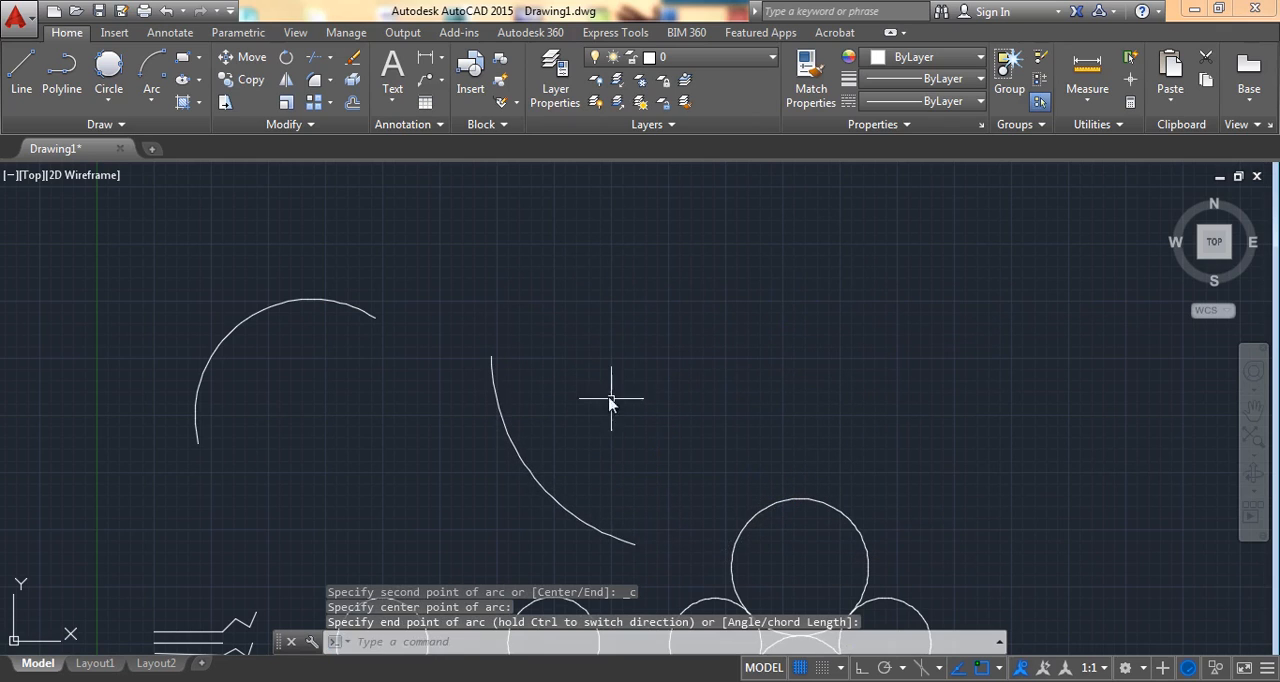
{"action": "left_click", "coordinate": [505, 410]}
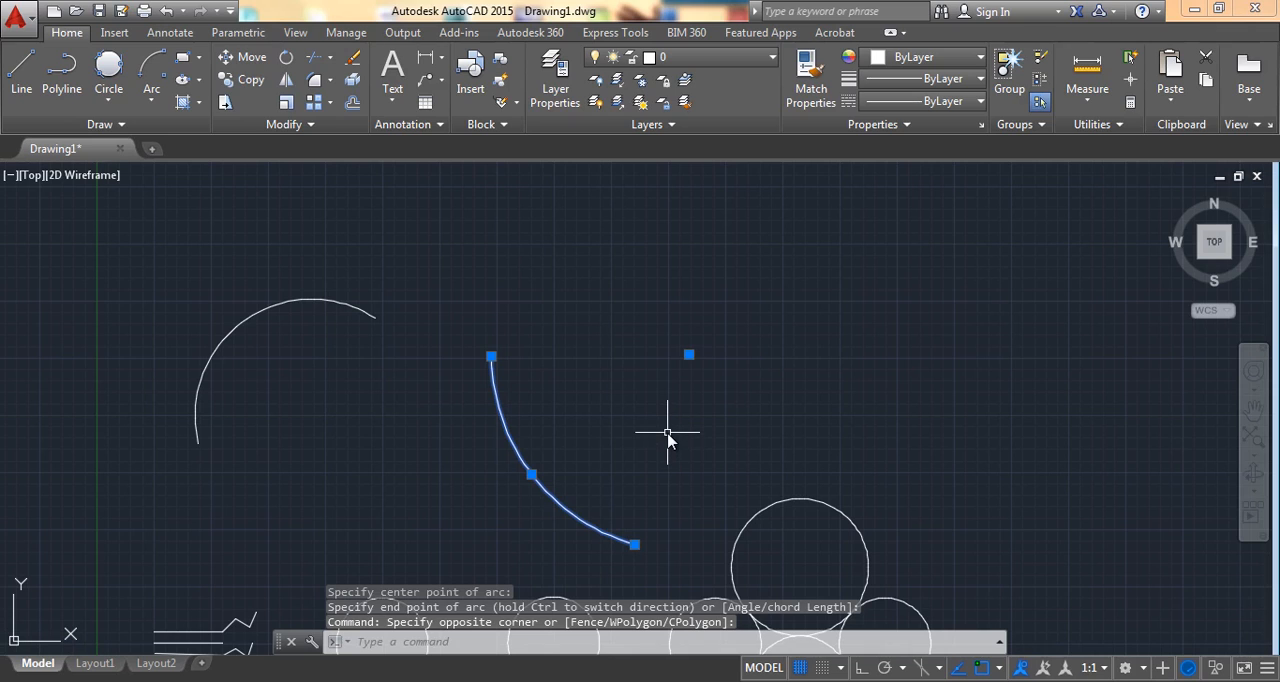
{"action": "key", "text": "Escape"}
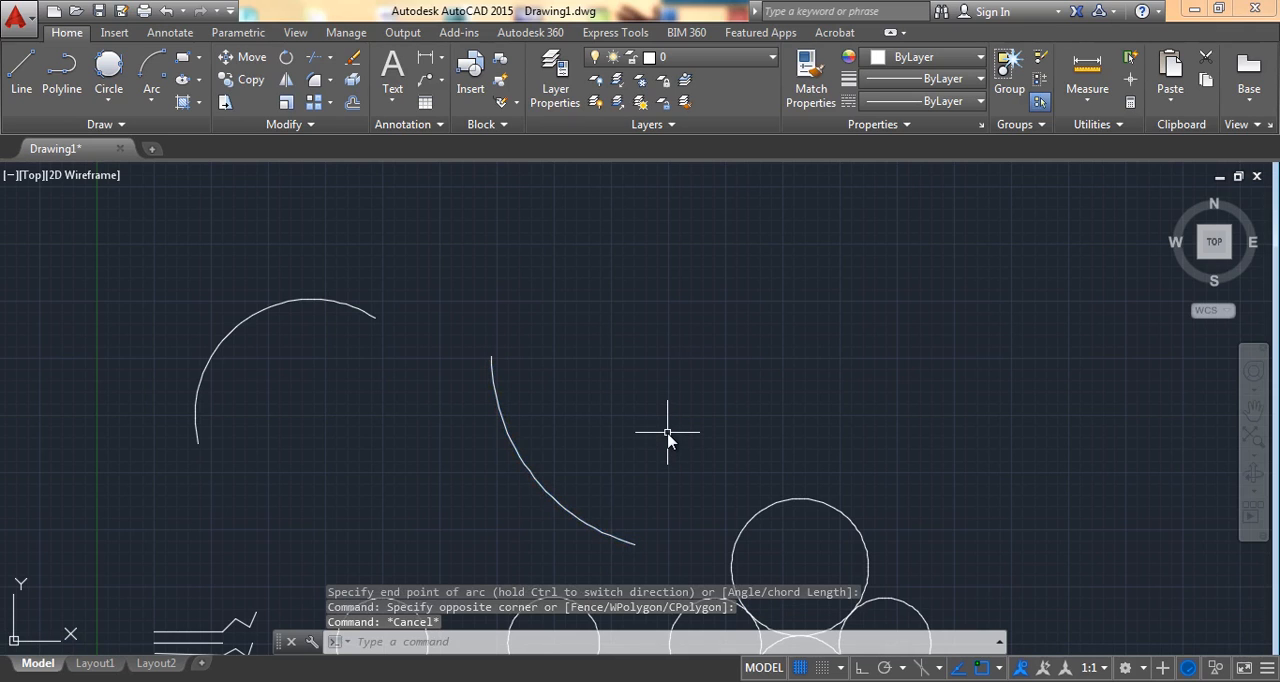
Step: Draw a Start, Center, Angle arc to the right, with the center about 2 units below-left of the start and a 30° included angle
{"action": "middle_click_drag", "start_coordinate": [695, 360], "coordinate": [520, 395]}
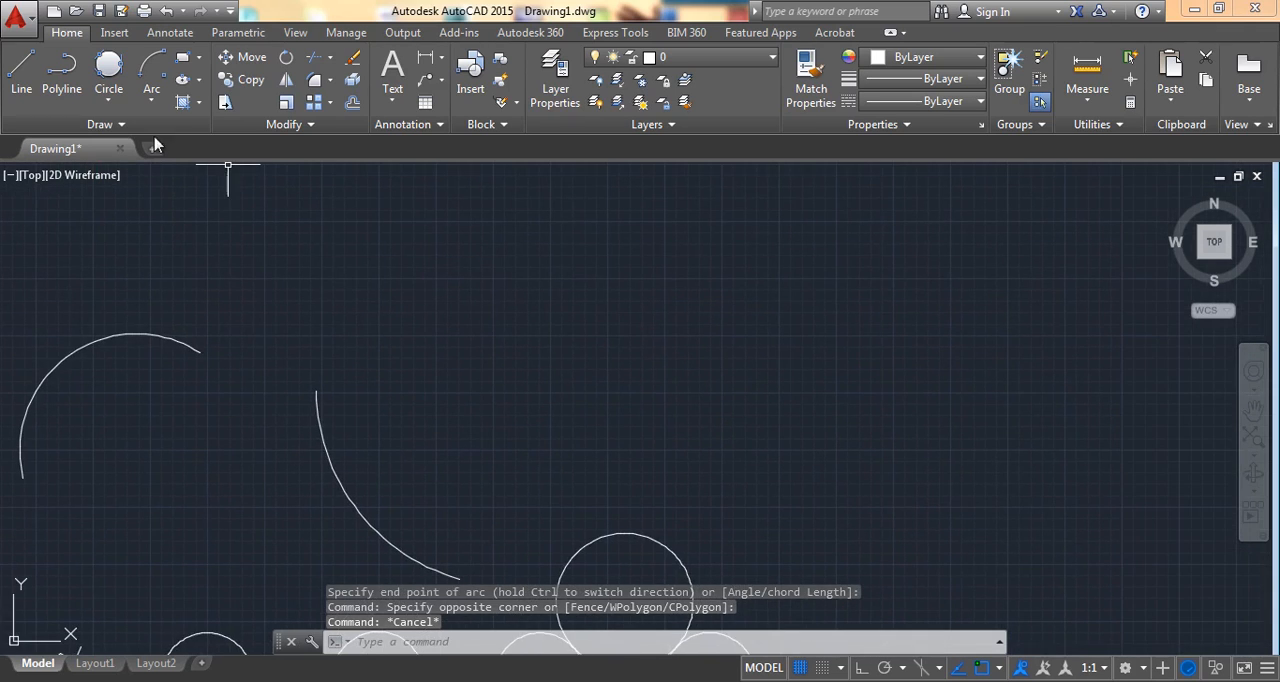
{"action": "left_click", "coordinate": [149, 102]}
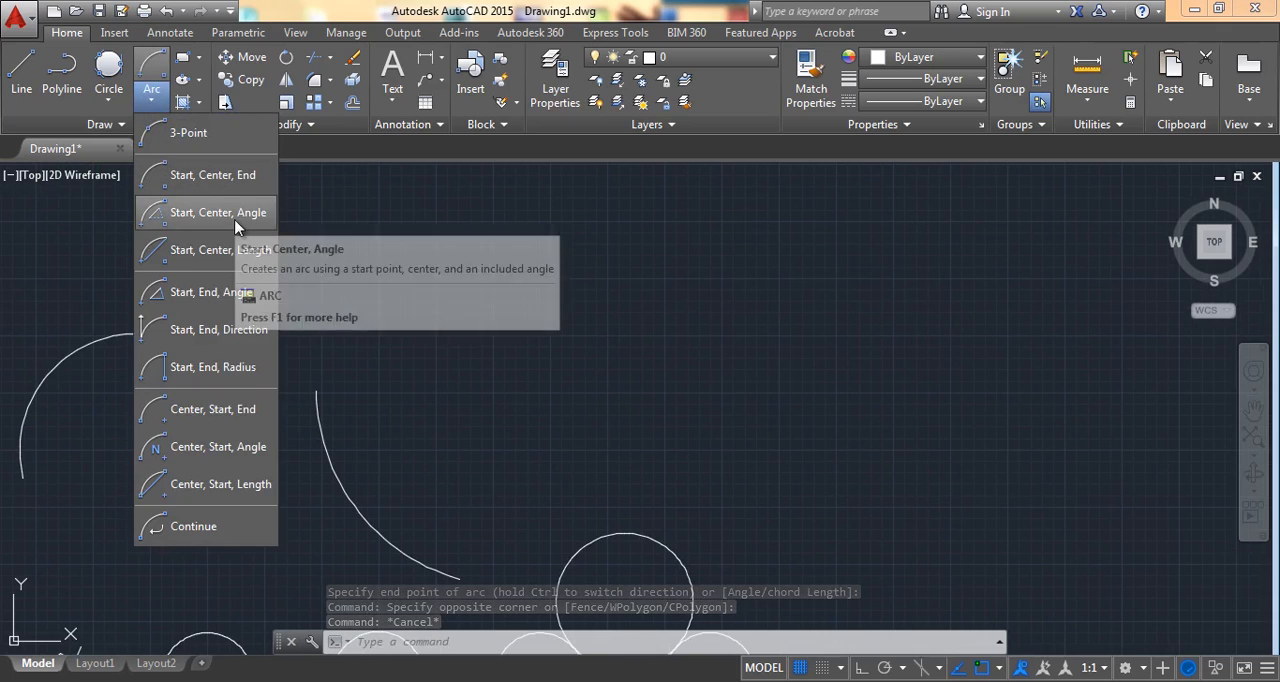
{"action": "left_click", "coordinate": [236, 226]}
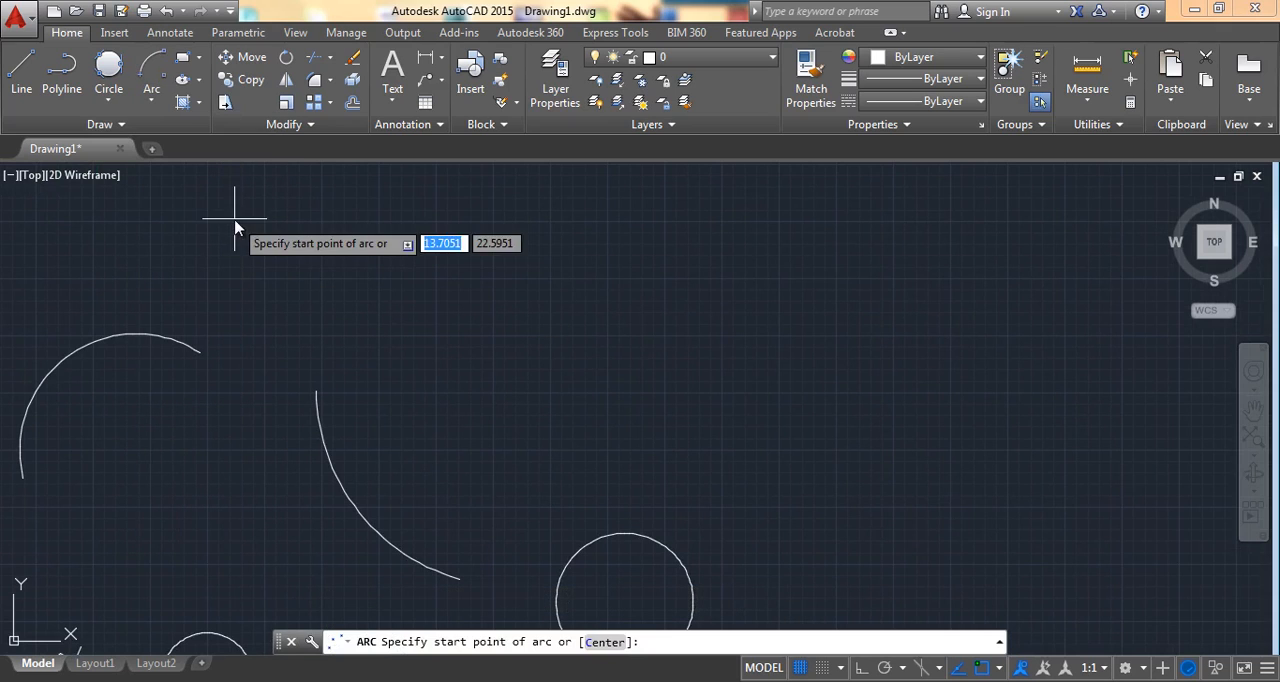
{"action": "left_click", "coordinate": [525, 340]}
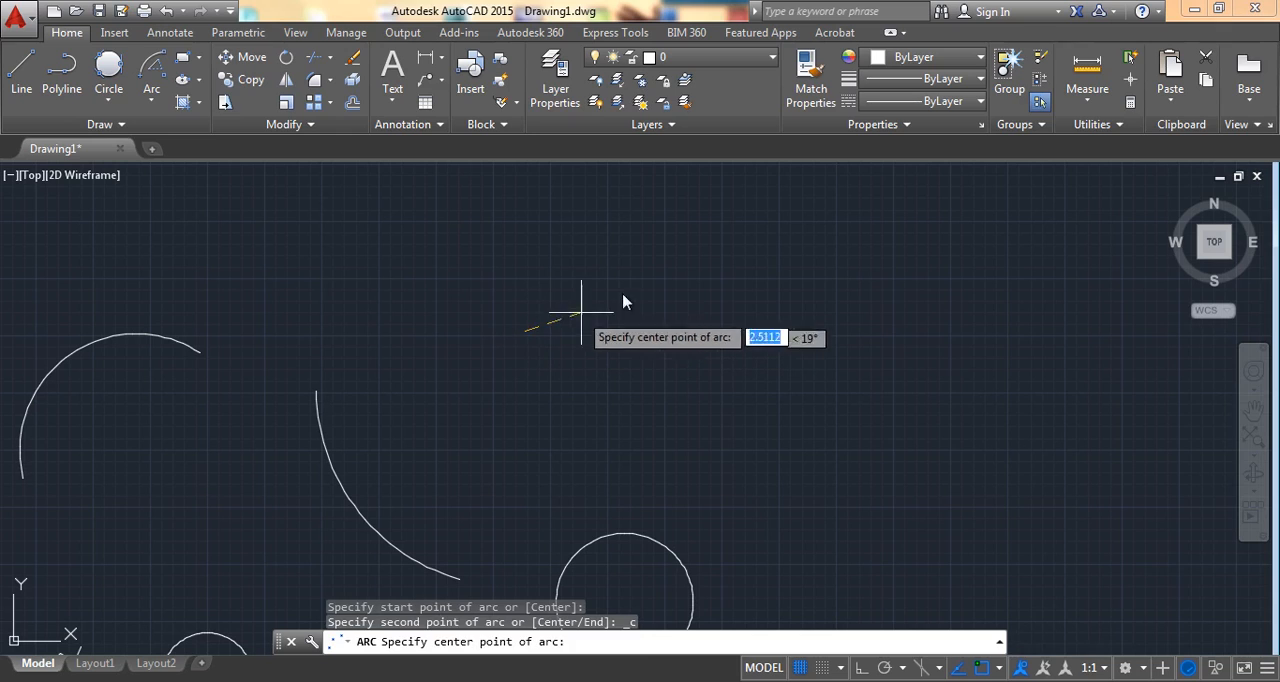
{"action": "left_click", "coordinate": [503, 375]}
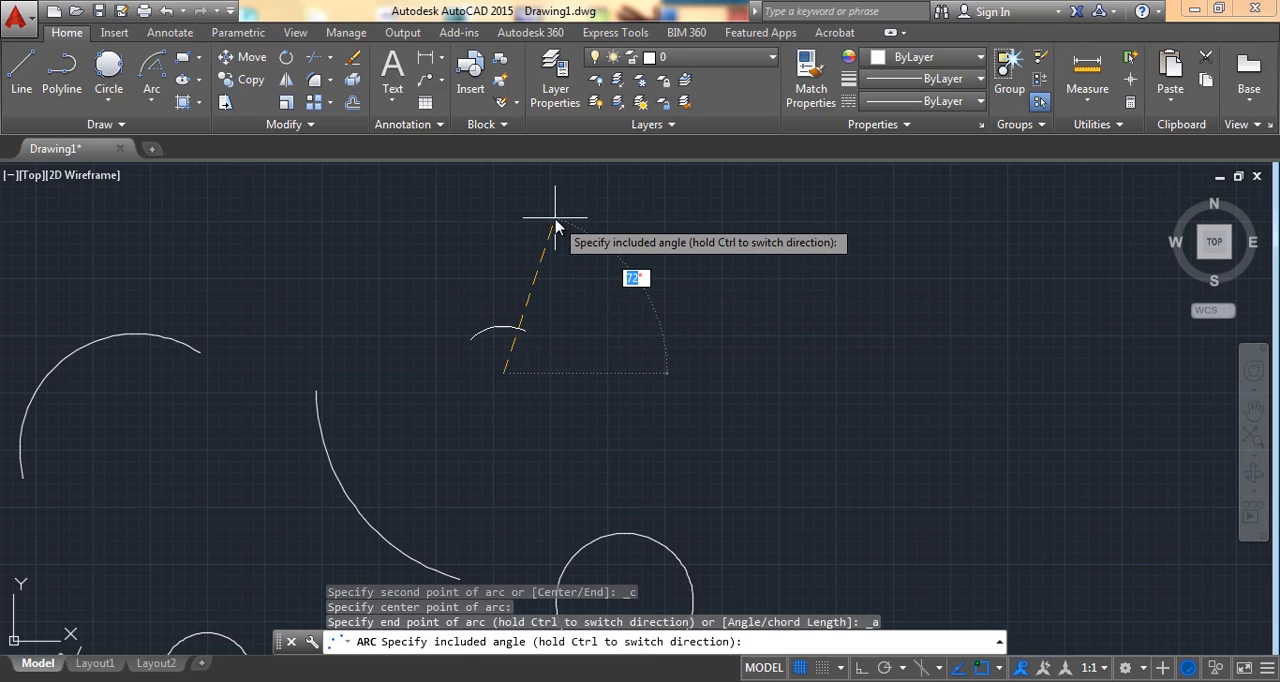
{"action": "type", "text": "30"}
{"action": "key", "text": "Return"}
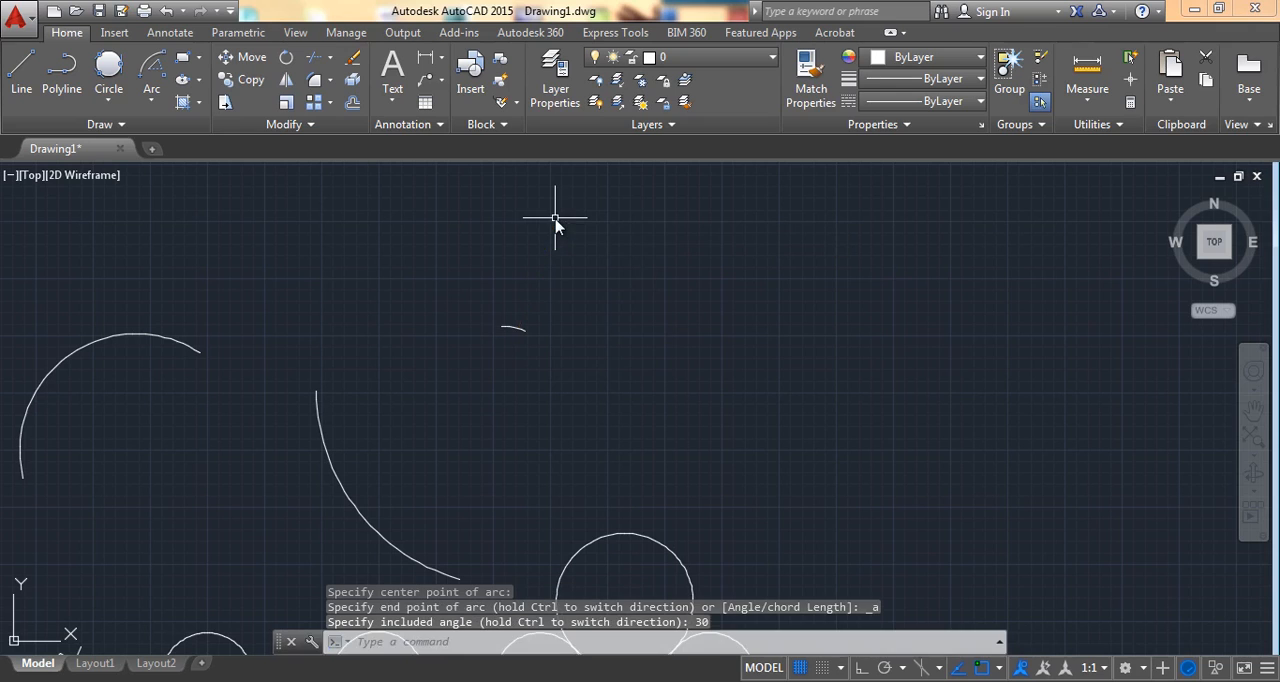
{"action": "scroll", "coordinate": [515, 331], "scroll_direction": "up", "scroll_amount": 6}
{"action": "scroll", "coordinate": [502, 313], "scroll_direction": "down", "scroll_amount": 6}
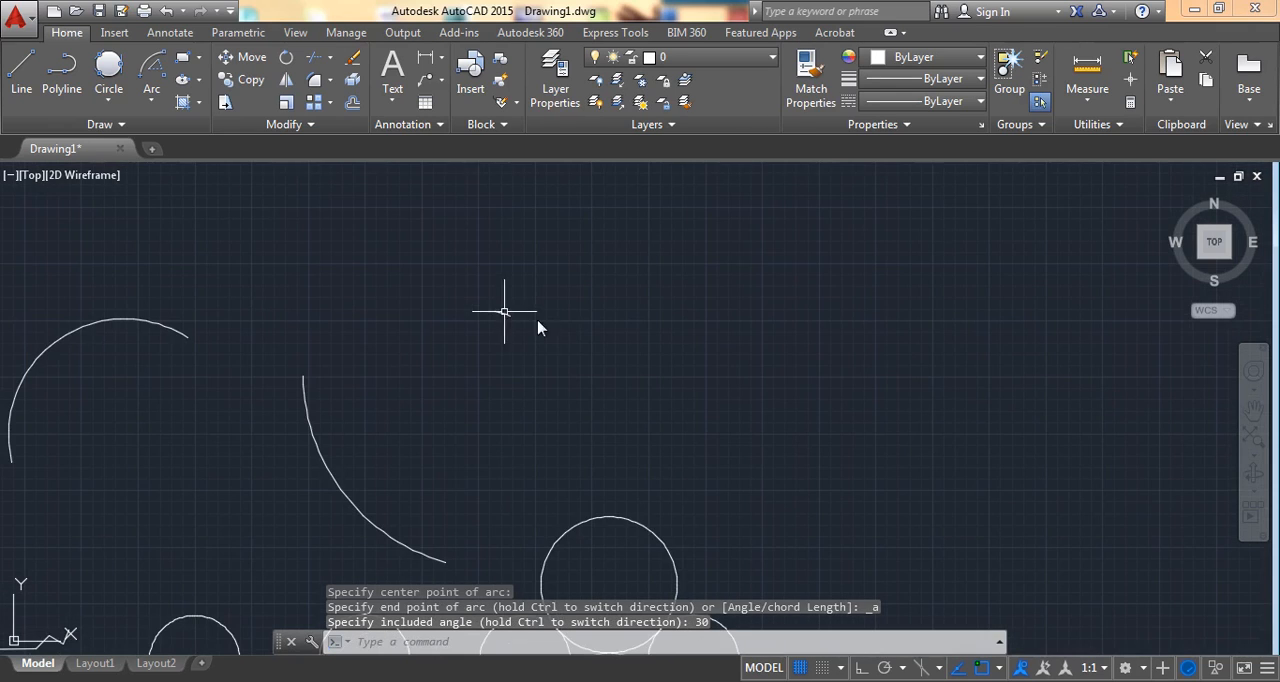
Step: Draw a Start, Center, Length arc right of the small arc, with the center below-right of the start and a chord length of 5
{"action": "middle_click_drag", "start_coordinate": [563, 329], "coordinate": [519, 341]}
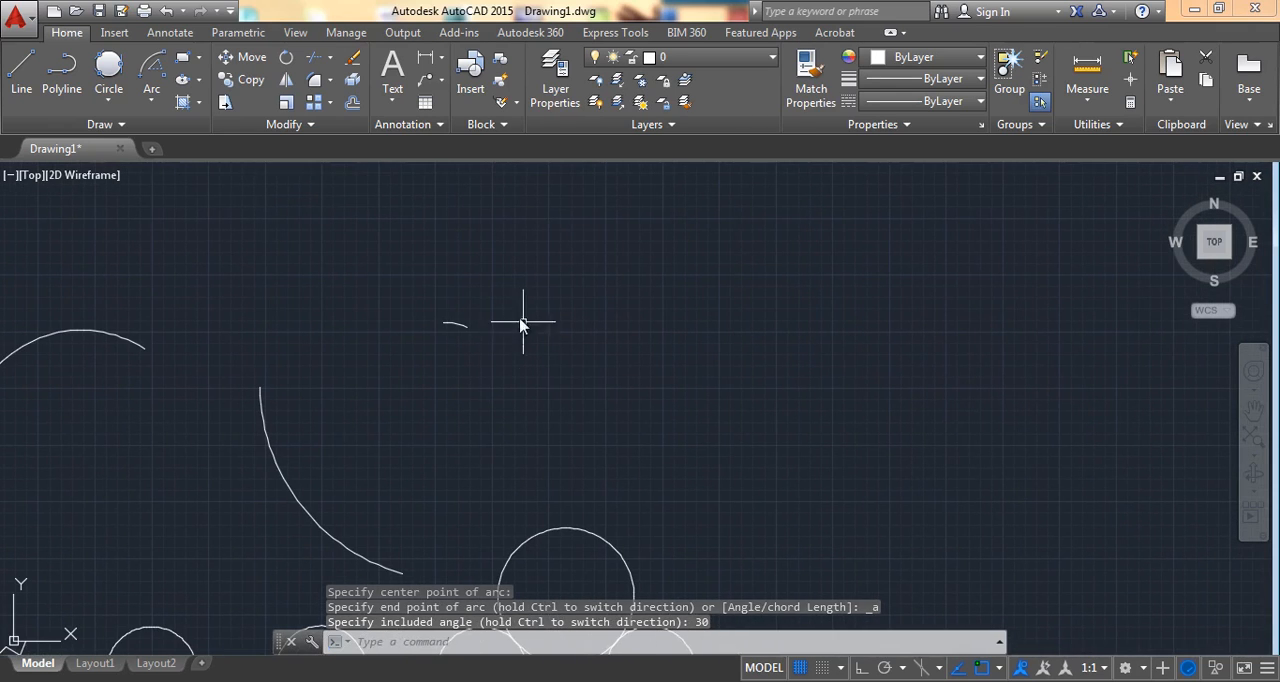
{"action": "left_click", "coordinate": [151, 100]}
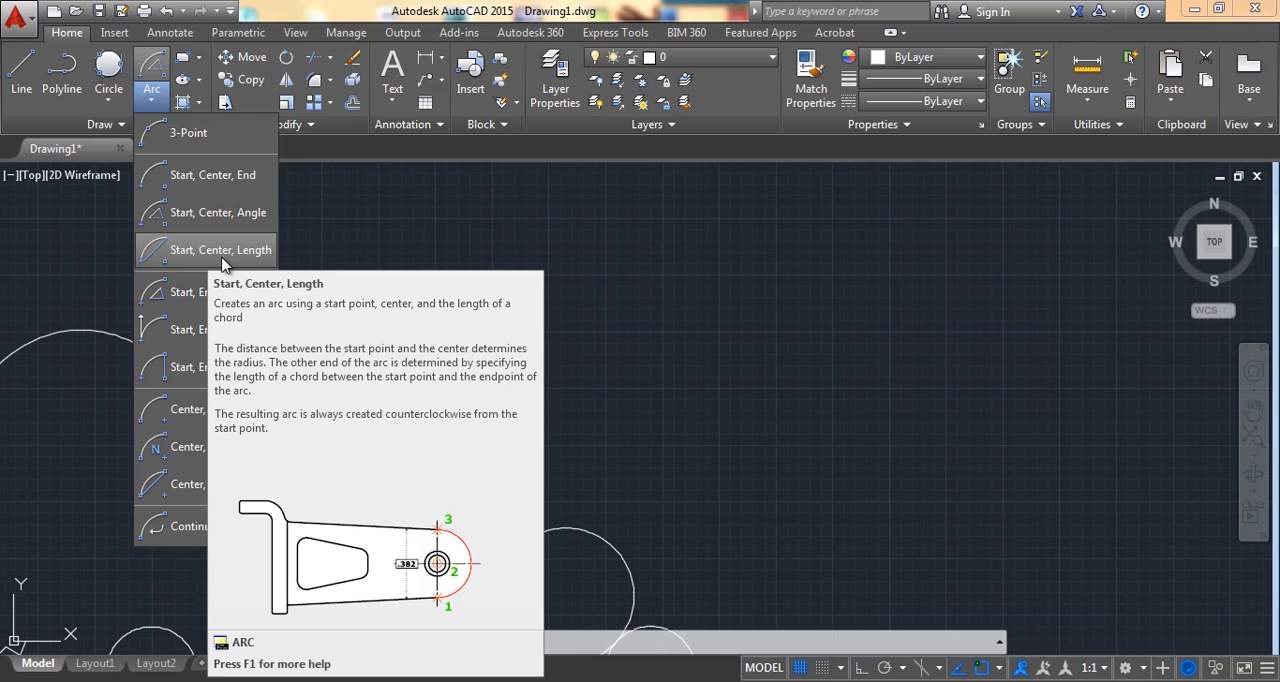
{"action": "left_click", "coordinate": [222, 258]}
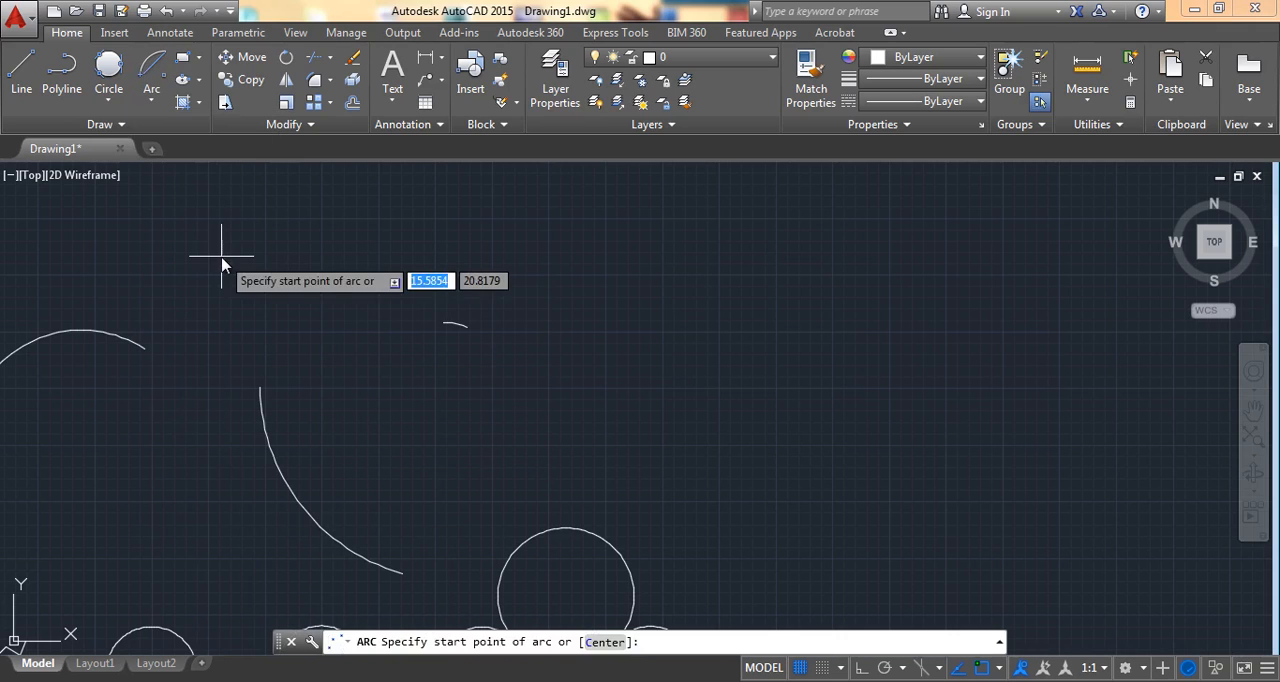
{"action": "left_click", "coordinate": [648, 338]}
{"action": "left_click", "coordinate": [698, 432]}
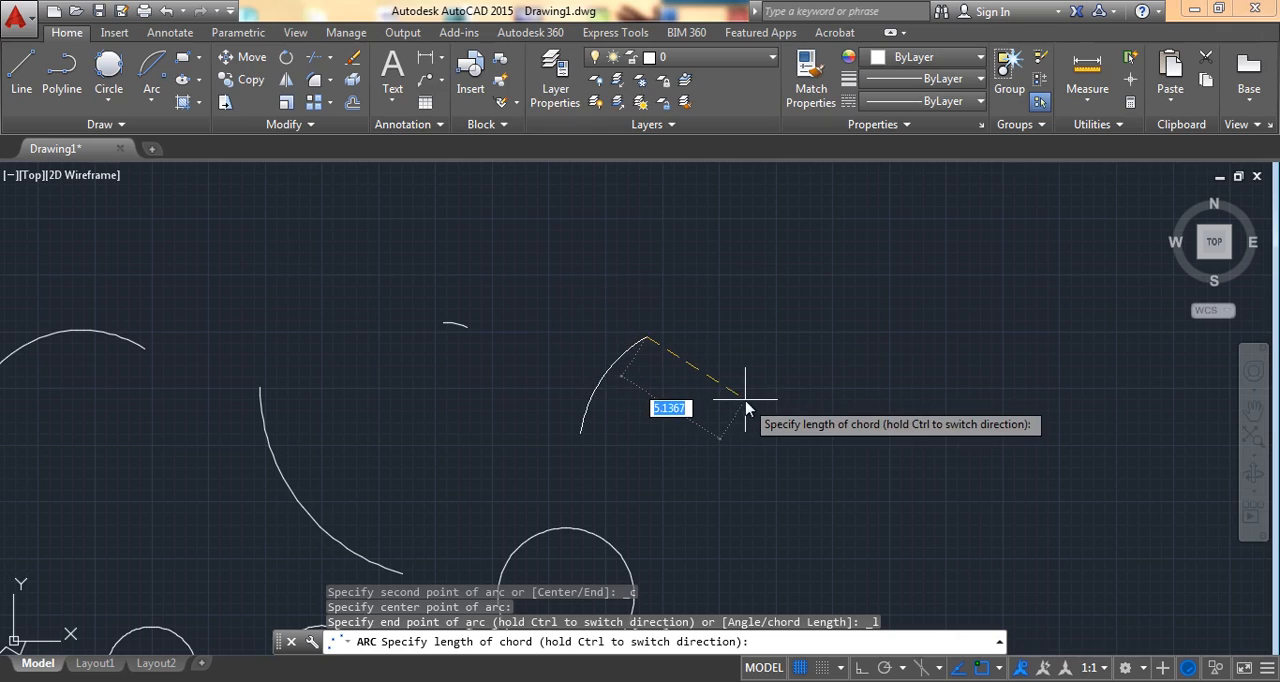
{"action": "key", "text": "Return"}
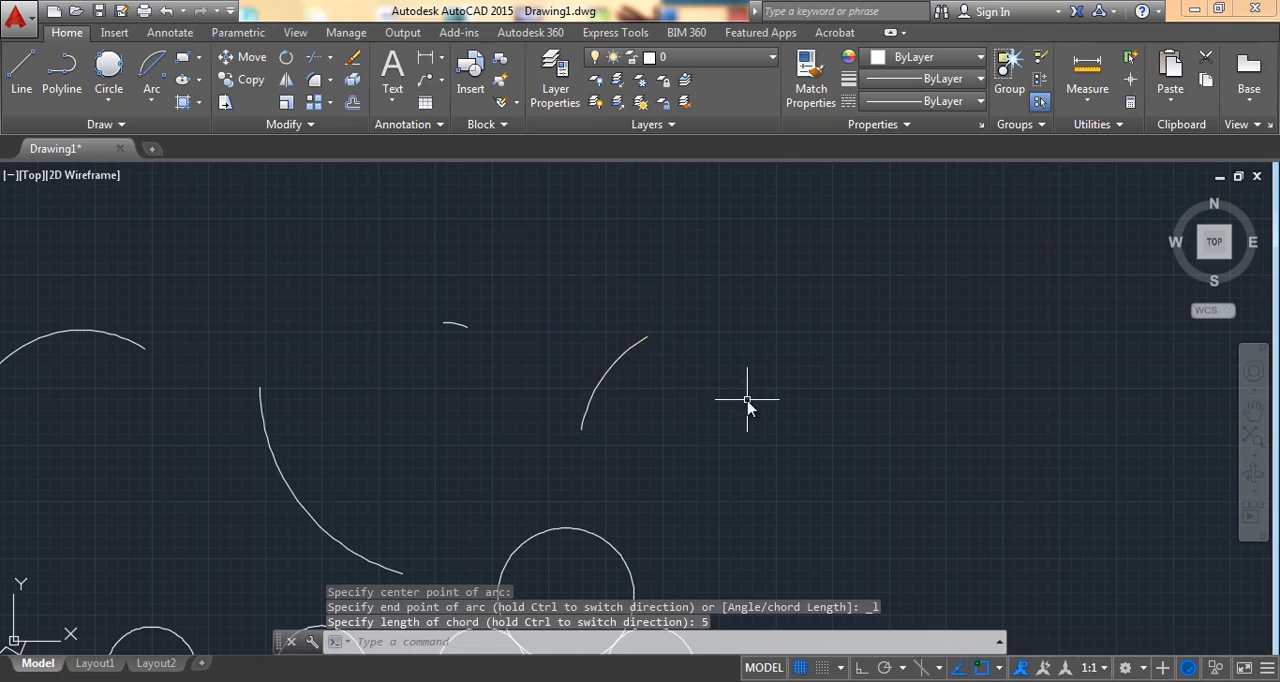
{"action": "left_click", "coordinate": [604, 380]}
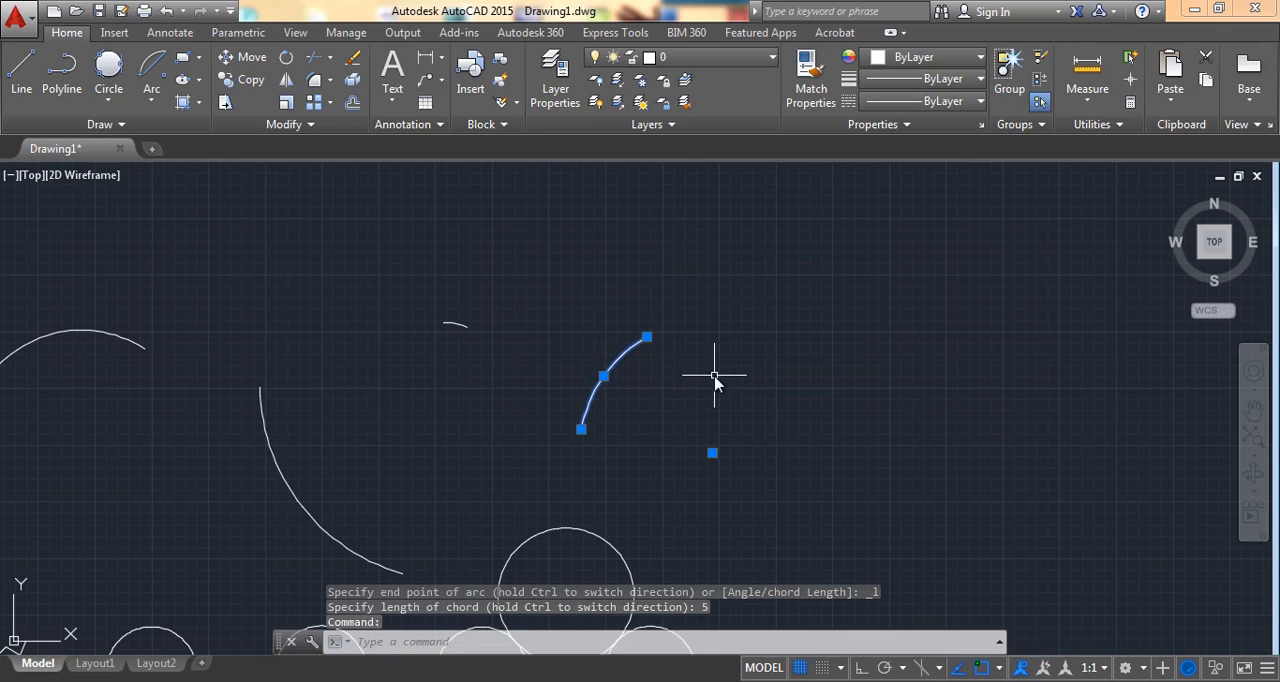
{"action": "key", "text": "Escape"}
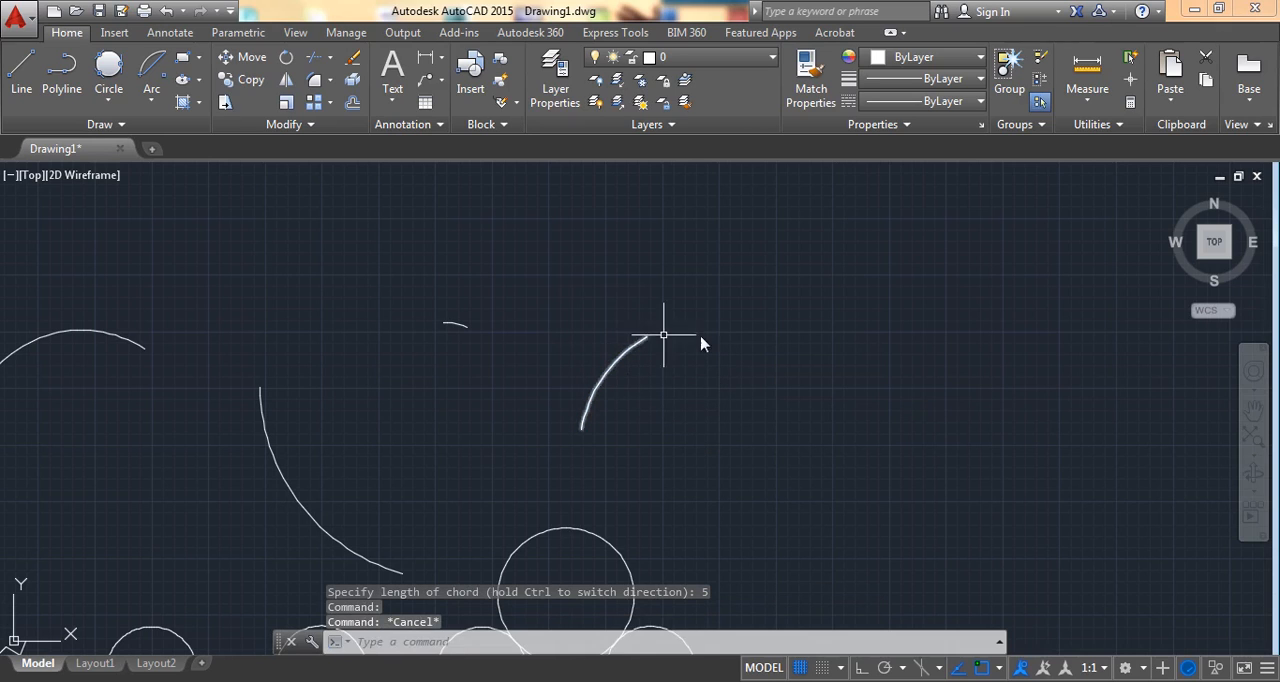
Step: Draw a Start, End, Angle arc right of the last arc, with its end level with and right of the start and a 90° included angle
{"action": "middle_click_drag", "start_coordinate": [700, 343], "coordinate": [360, 277]}
{"action": "left_click", "coordinate": [152, 108]}
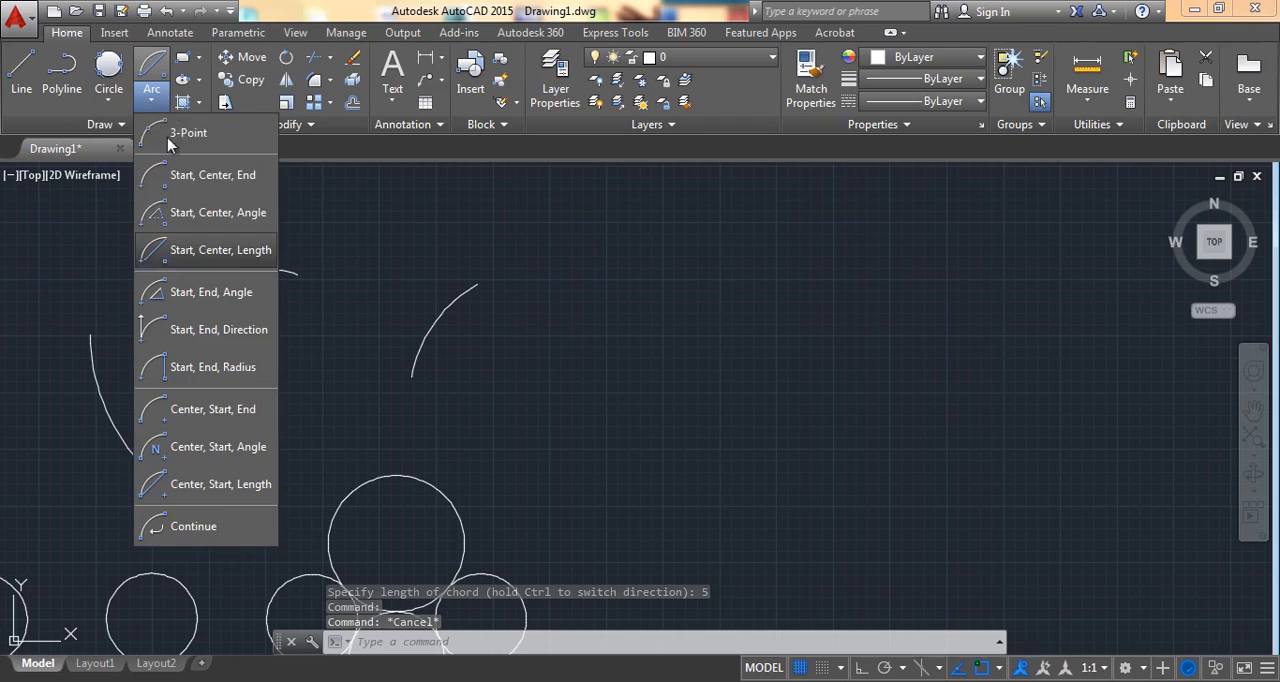
{"action": "left_click", "coordinate": [233, 293]}
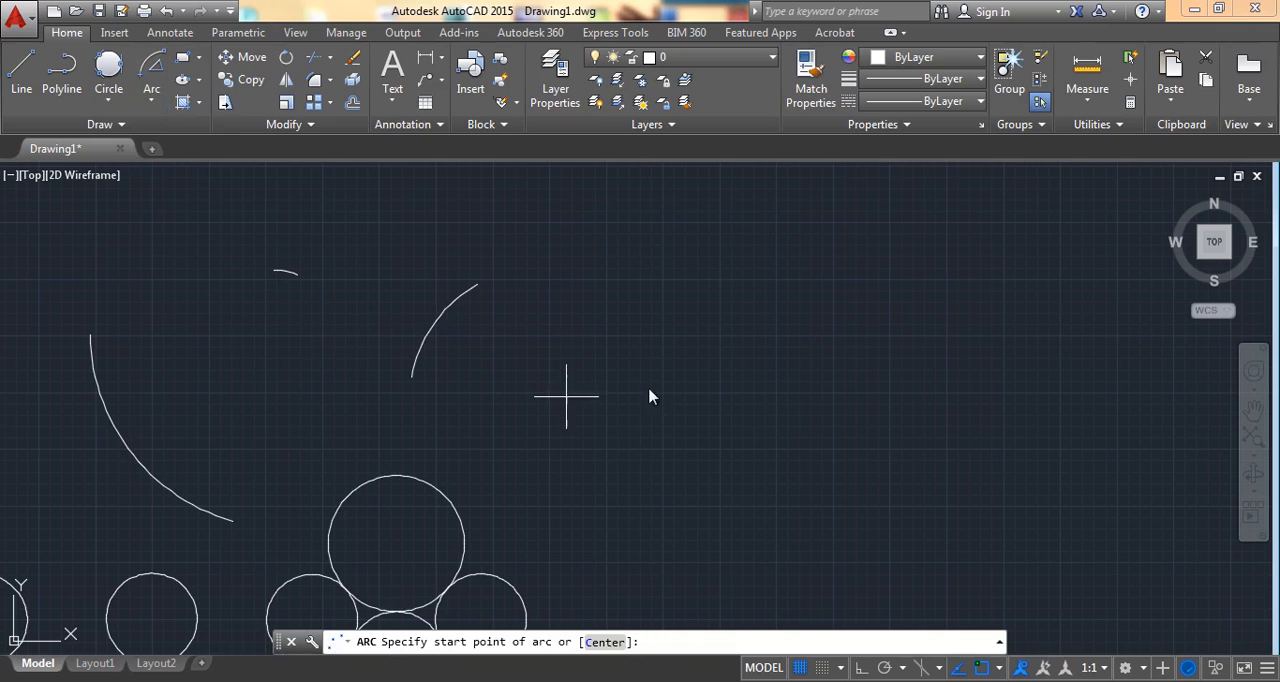
{"action": "left_click", "coordinate": [698, 268]}
{"action": "left_click", "coordinate": [953, 268]}
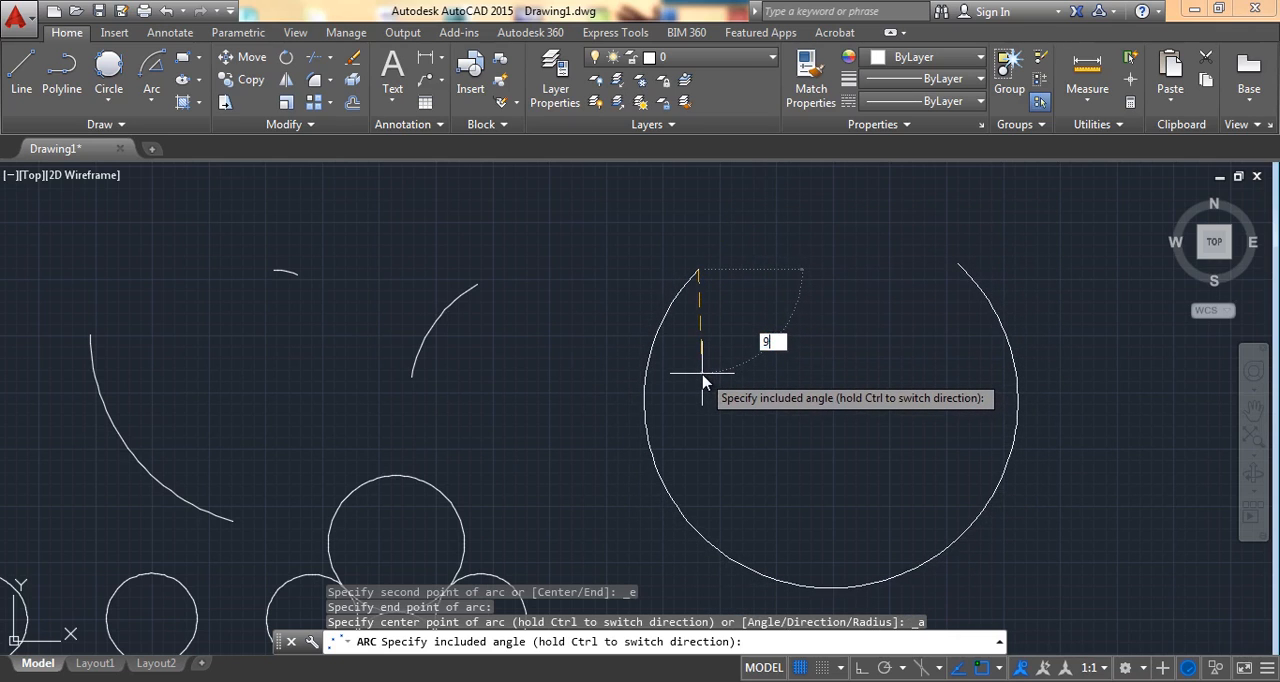
{"action": "key", "text": "Return"}
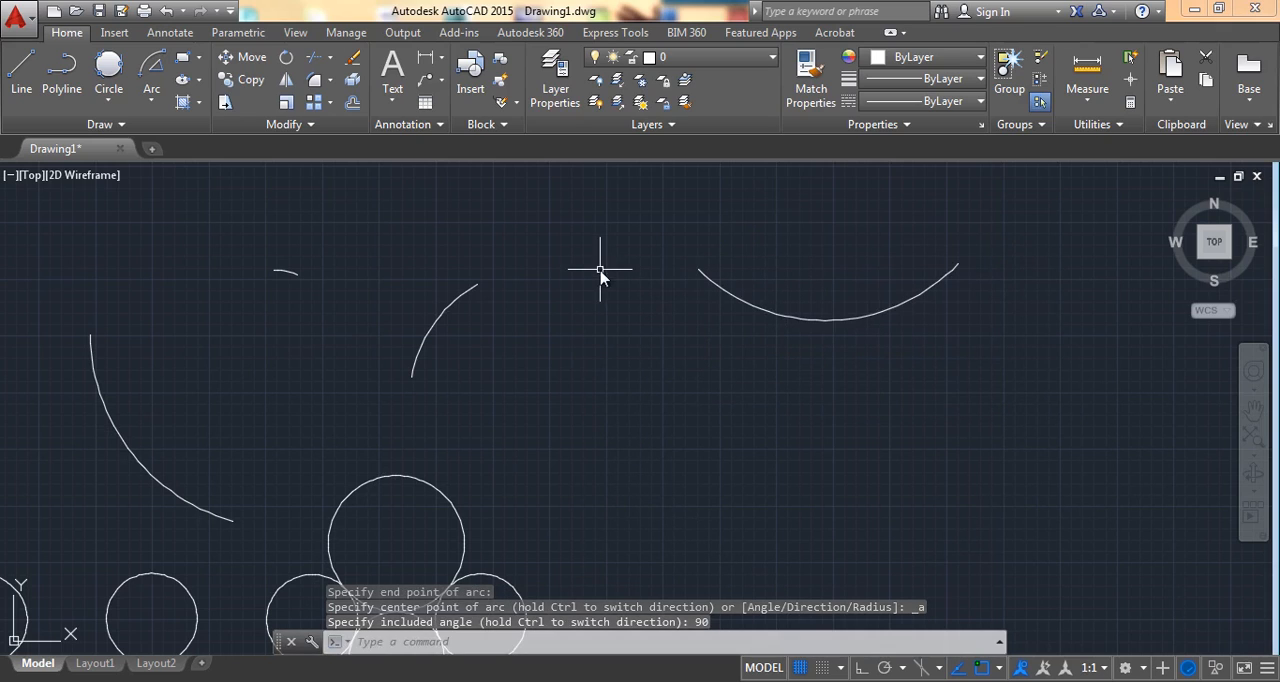
Step: Draw a Start, End, Direction arc below the previous arc, running from right to left with a start tangent direction of 90°
{"action": "left_click", "coordinate": [152, 106]}
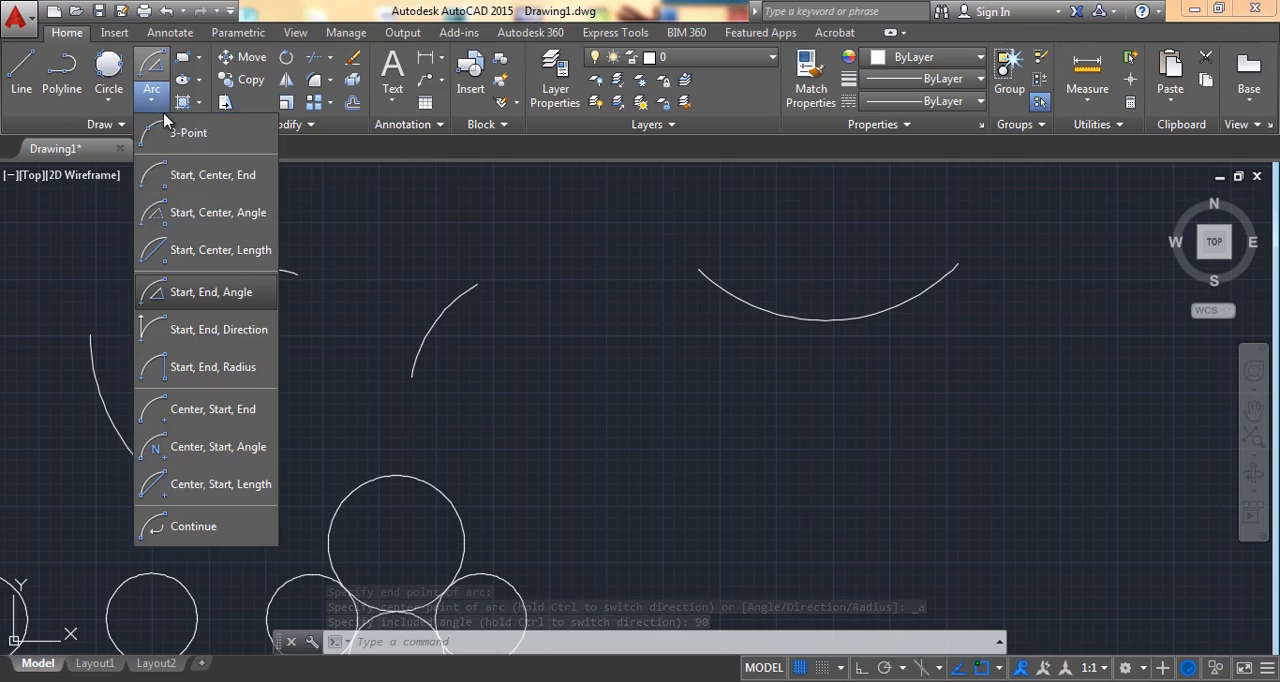
{"action": "left_click", "coordinate": [226, 333]}
{"action": "left_click", "coordinate": [757, 413]}
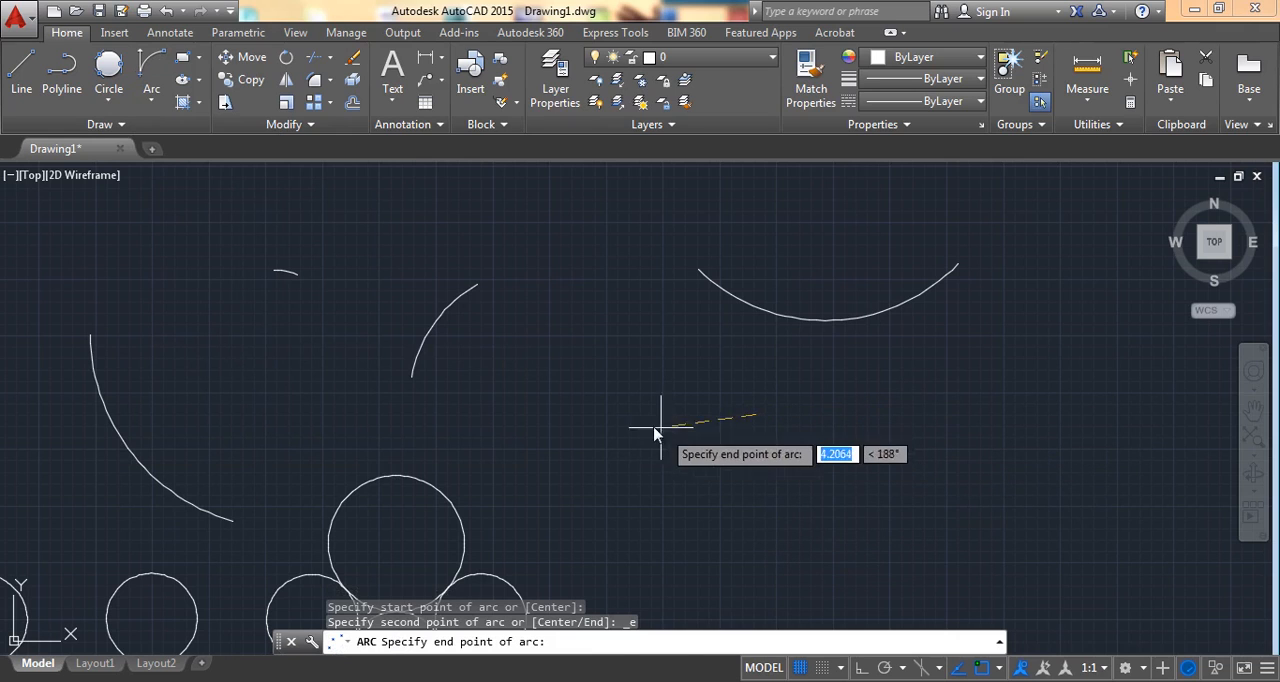
{"action": "left_click", "coordinate": [602, 421]}
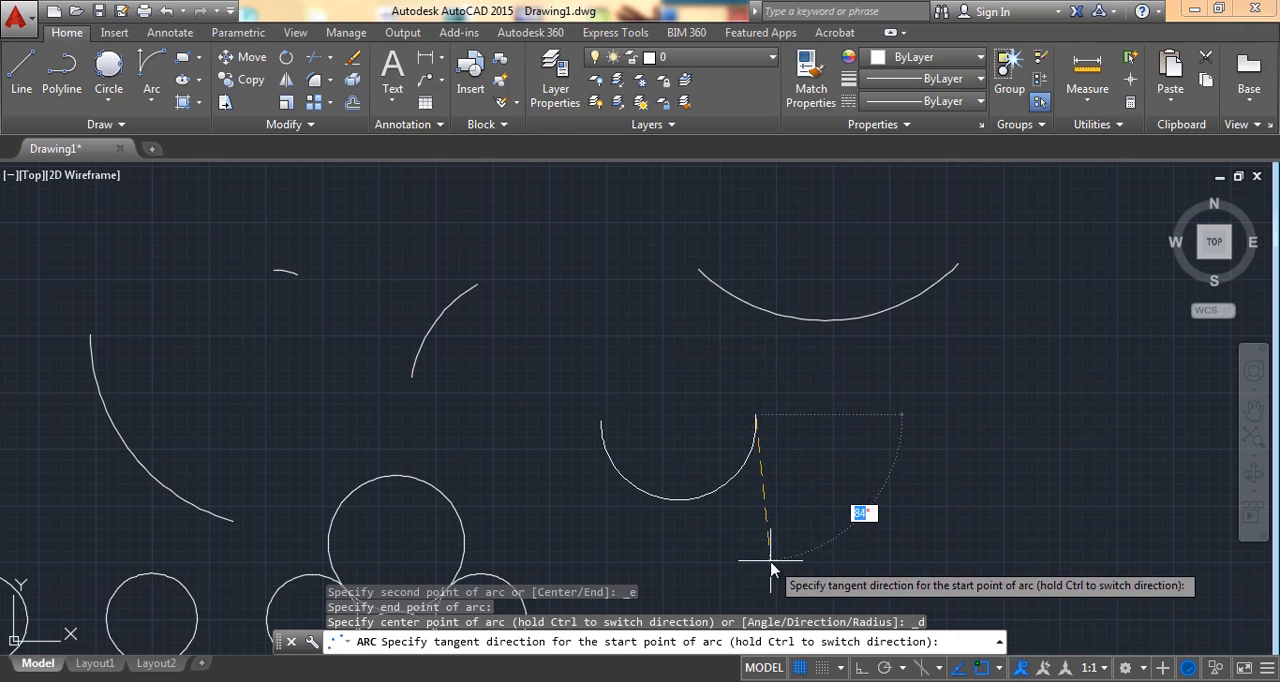
{"action": "key", "text": "Return"}
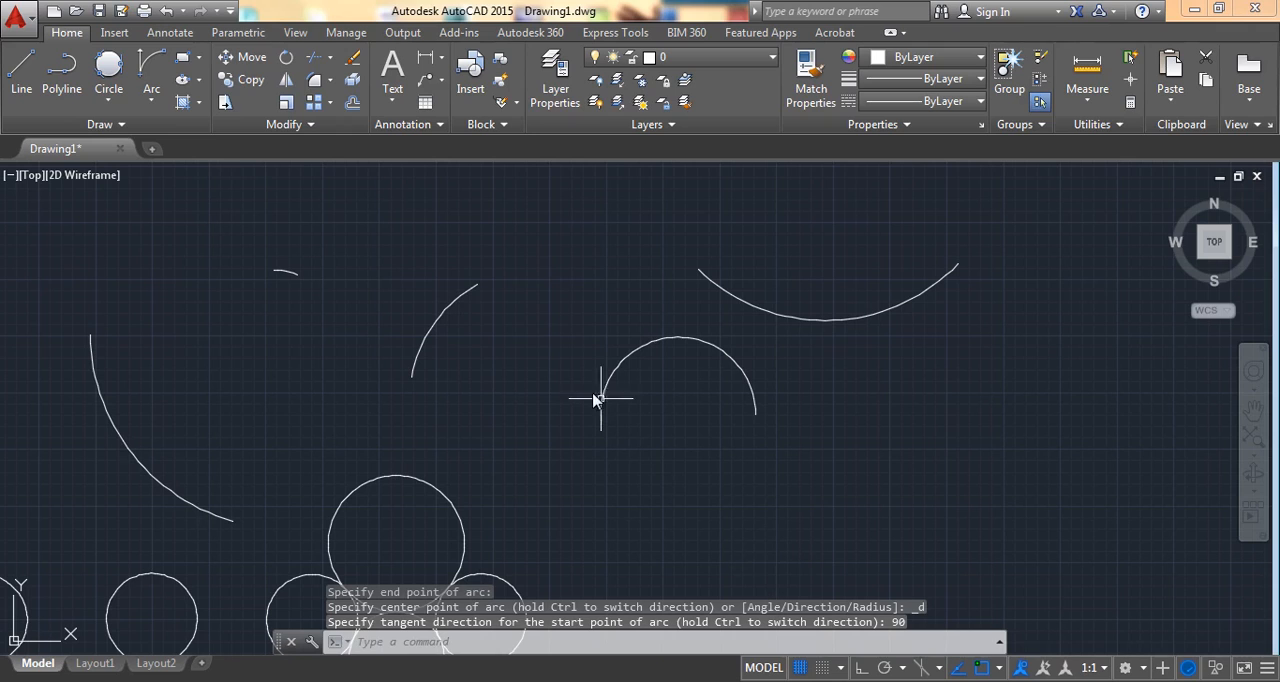
Step: Draw a Start, End, Radius arc right of the semicircular arc, ending at the lower left of its start, with a radius of 8
{"action": "left_click", "coordinate": [151, 93]}
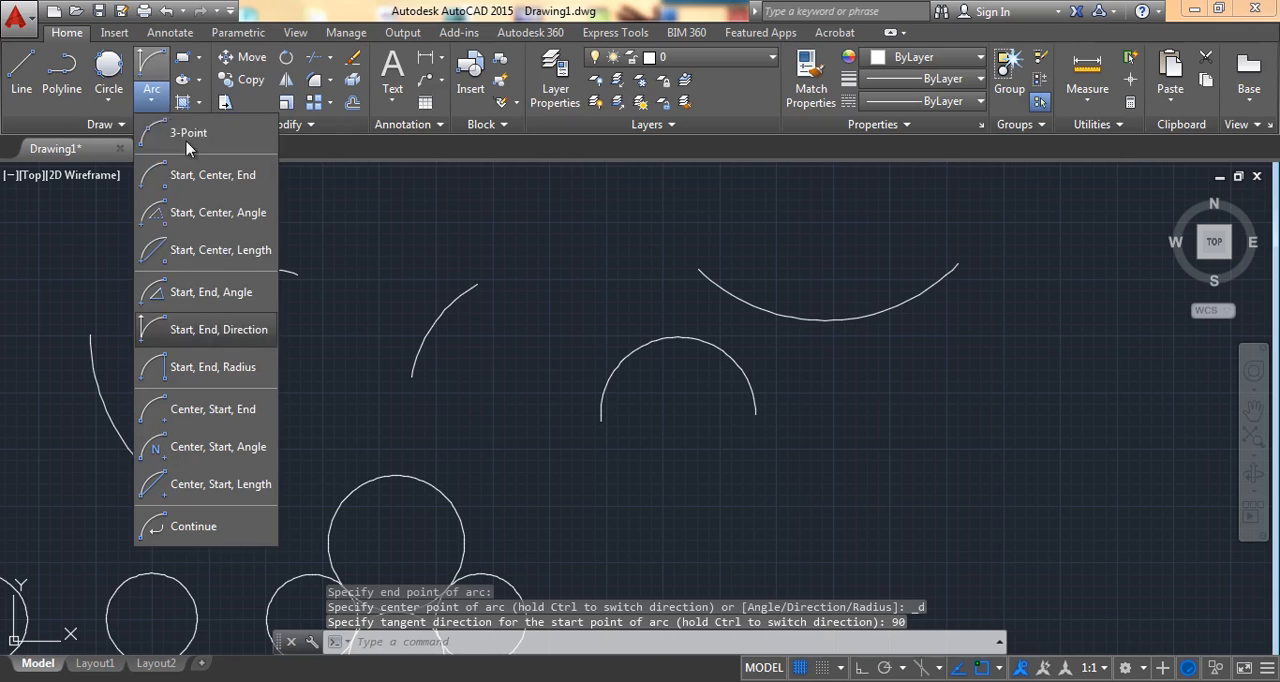
{"action": "left_click", "coordinate": [243, 376]}
{"action": "left_click", "coordinate": [888, 409]}
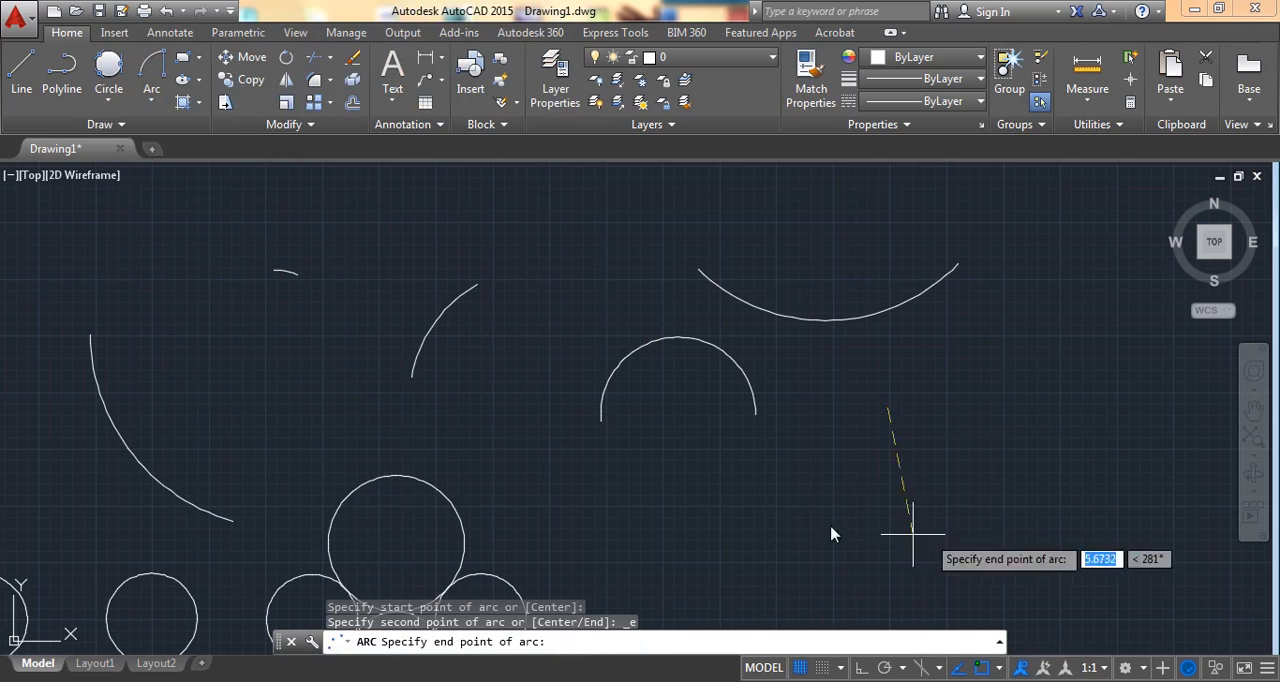
{"action": "left_click", "coordinate": [736, 479]}
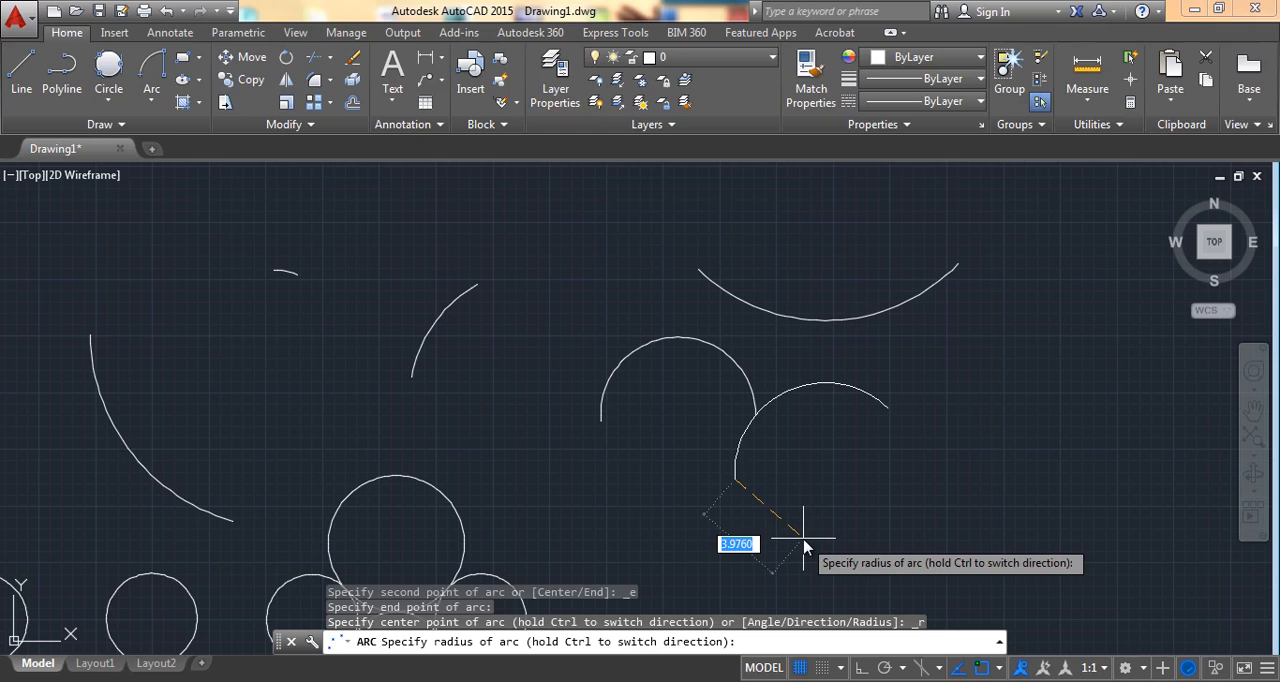
{"action": "type", "text": "3"}
{"action": "key", "text": "Return"}
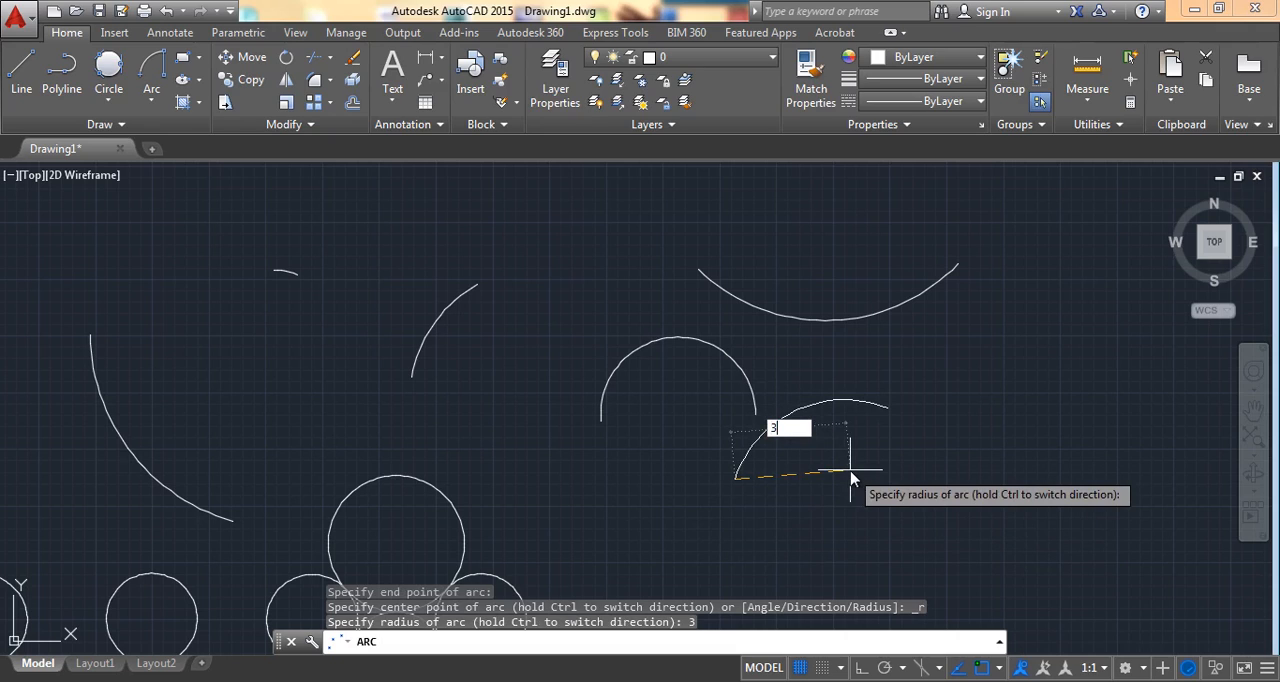
{"action": "key", "text": "Return"}
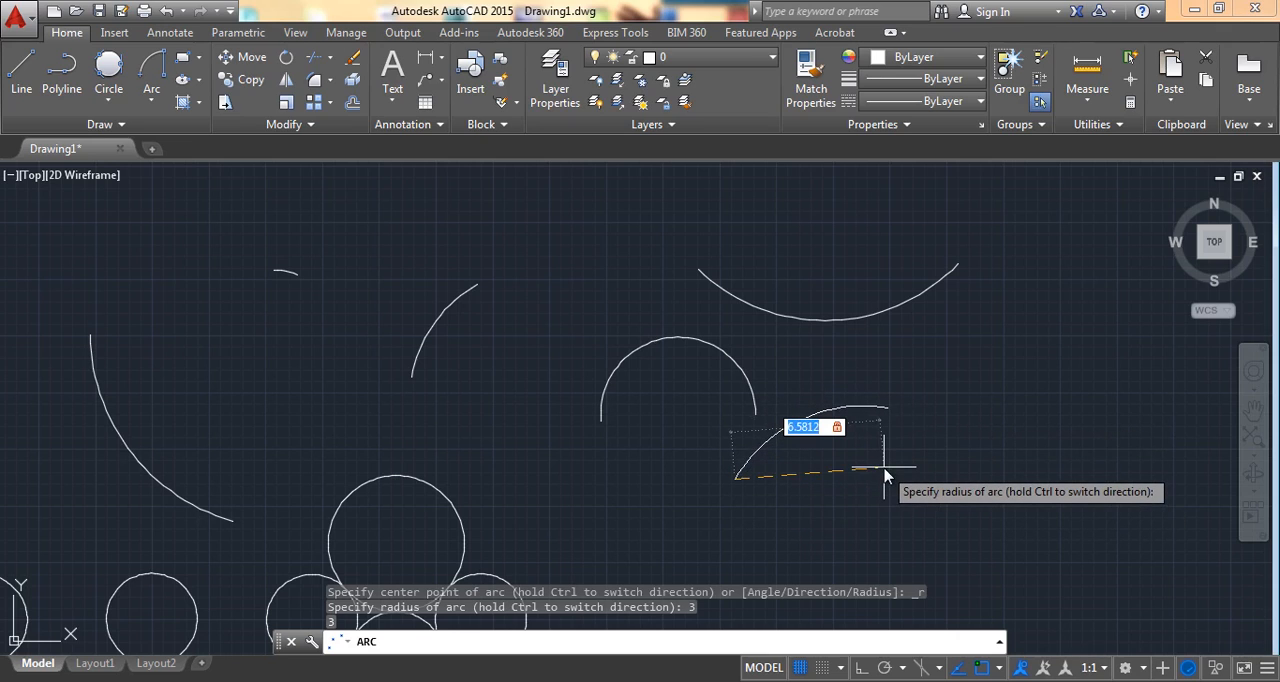
{"action": "key", "text": "Return"}
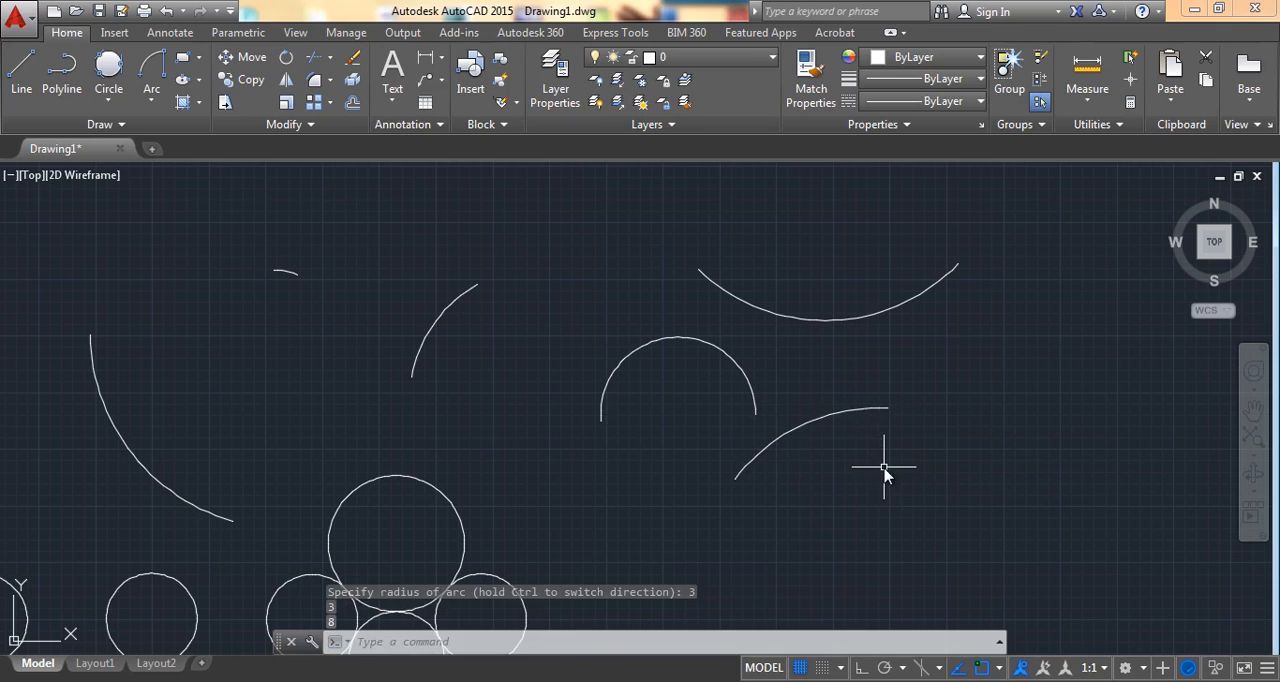
Step: Draw a Center, Start, End arc right of the tangent circles, starting upper left of its center and ending upper right at about 30°
{"action": "middle_click_drag", "start_coordinate": [872, 362], "coordinate": [645, 380]}
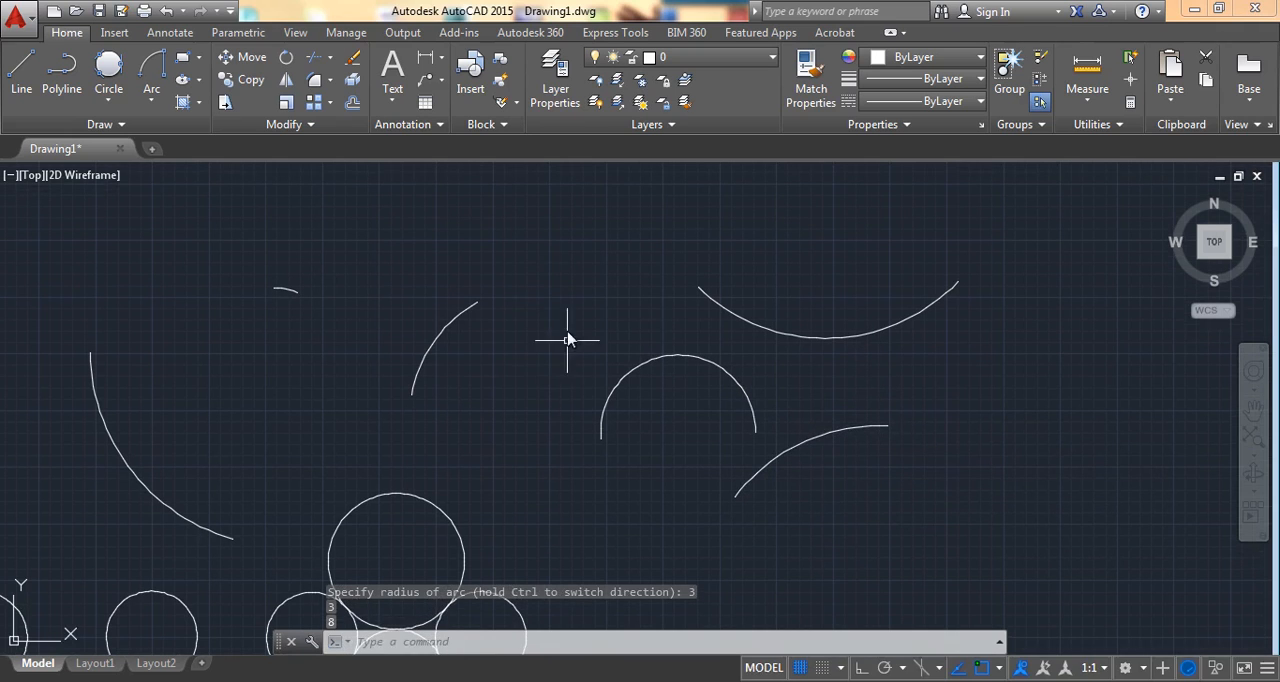
{"action": "middle_click_drag", "start_coordinate": [591, 460], "coordinate": [593, 255]}
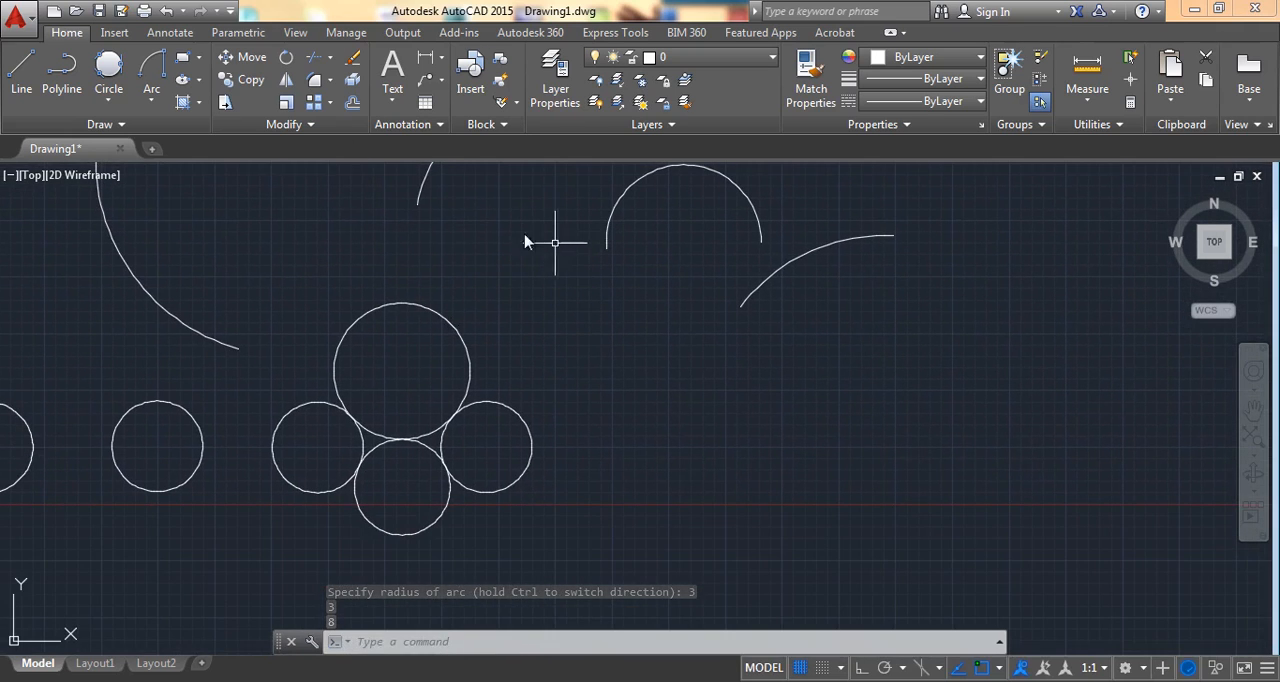
{"action": "left_click", "coordinate": [153, 101]}
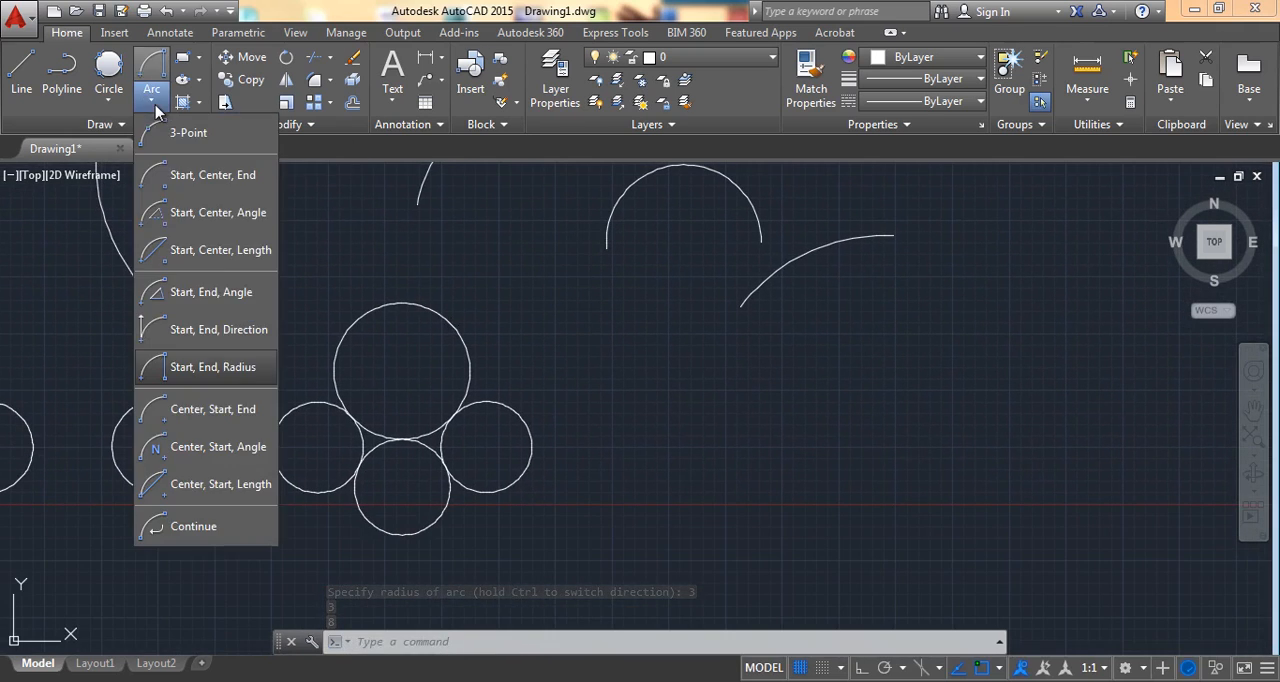
{"action": "left_click", "coordinate": [236, 425]}
{"action": "left_click", "coordinate": [864, 468]}
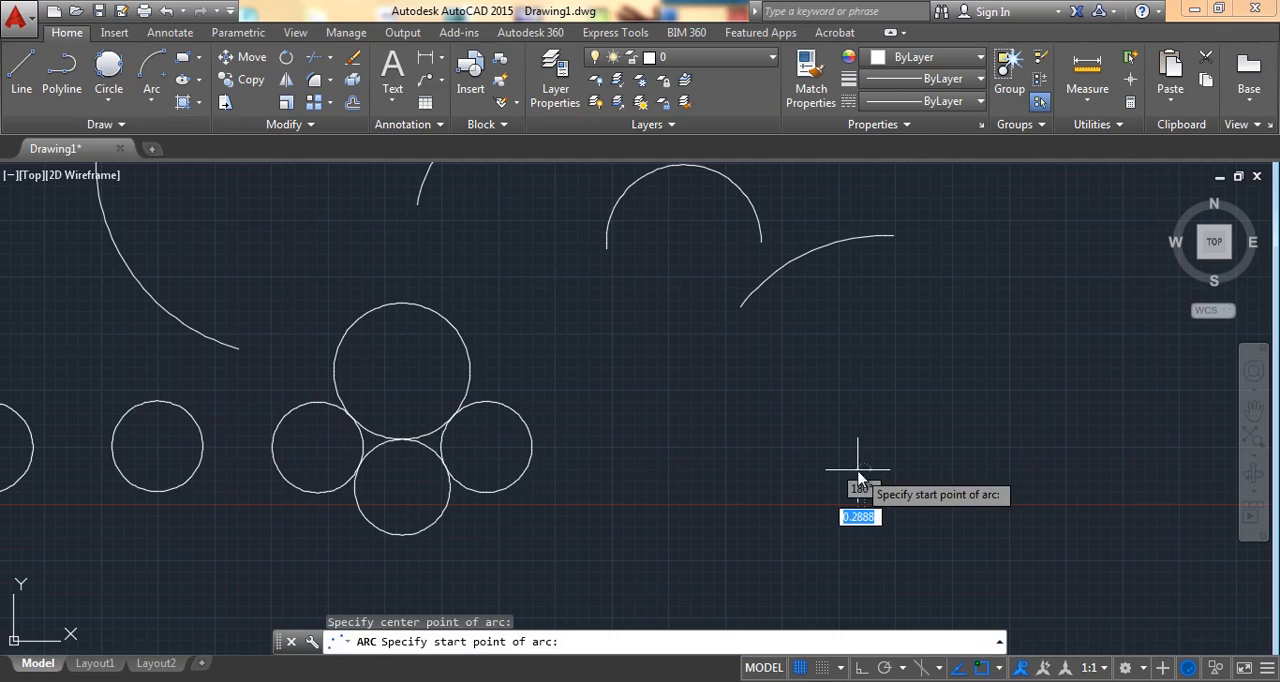
{"action": "left_click", "coordinate": [702, 378]}
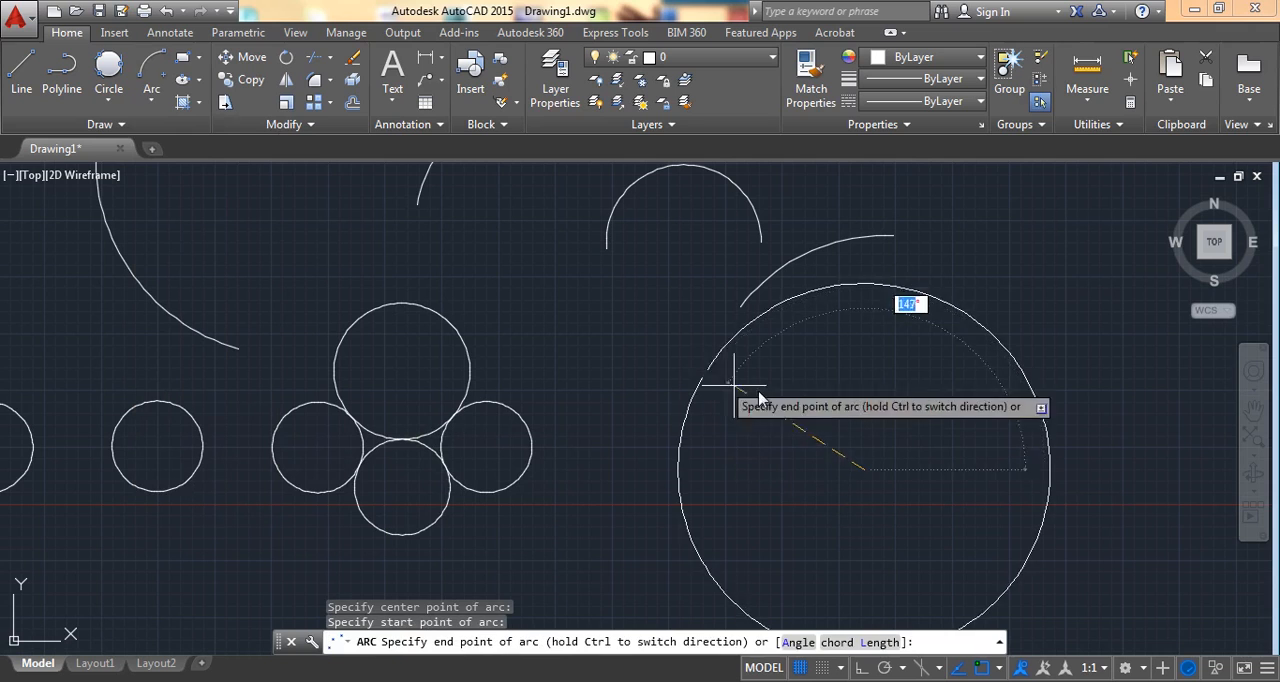
{"action": "left_click", "coordinate": [1051, 362]}
Step: Draw a large Center, Start, Angle arc above the existing arcs, starting upper left of its center with a 60° included angle
{"action": "scroll", "coordinate": [742, 330], "scroll_direction": "down", "scroll_amount": 1}
{"action": "middle_click_drag", "start_coordinate": [783, 335], "coordinate": [777, 412]}
{"action": "scroll", "coordinate": [770, 380], "scroll_direction": "down", "scroll_amount": 5}
{"action": "mouse_move", "coordinate": [834, 297]}
{"action": "middle_mouse_down"}
{"action": "mouse_move", "coordinate": [712, 384]}
{"action": "mouse_move", "coordinate": [699, 422]}
{"action": "middle_mouse_up"}
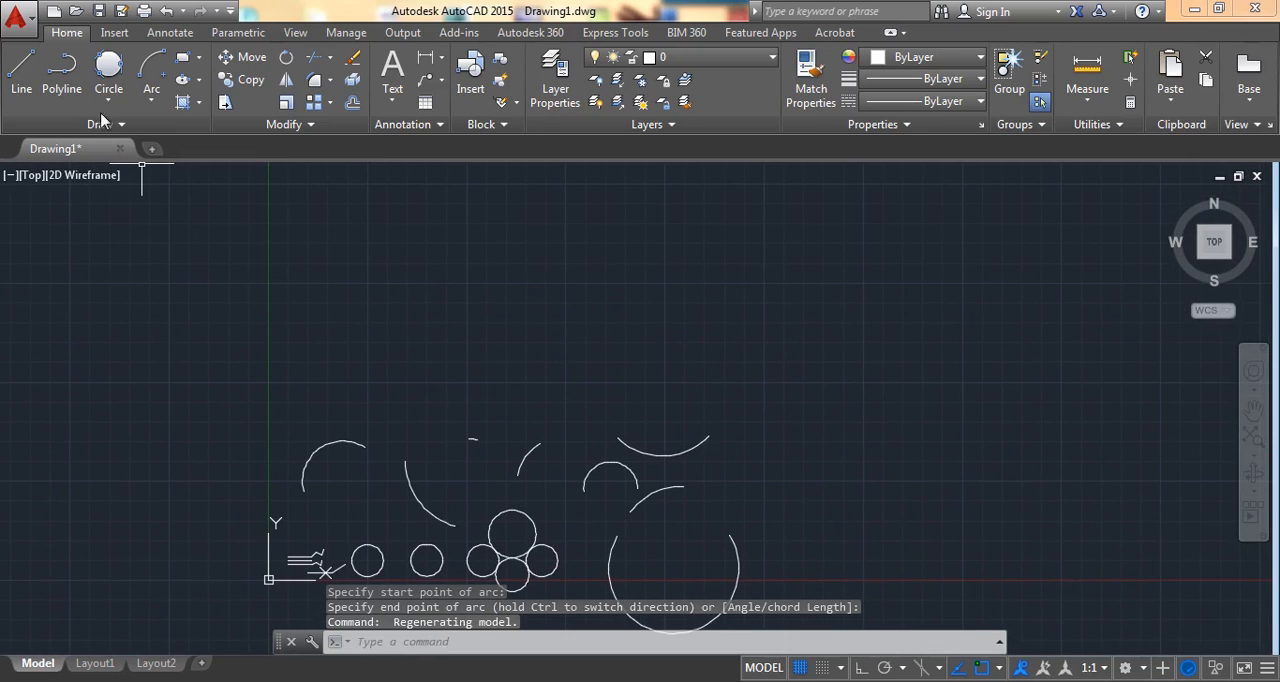
{"action": "left_click", "coordinate": [148, 102]}
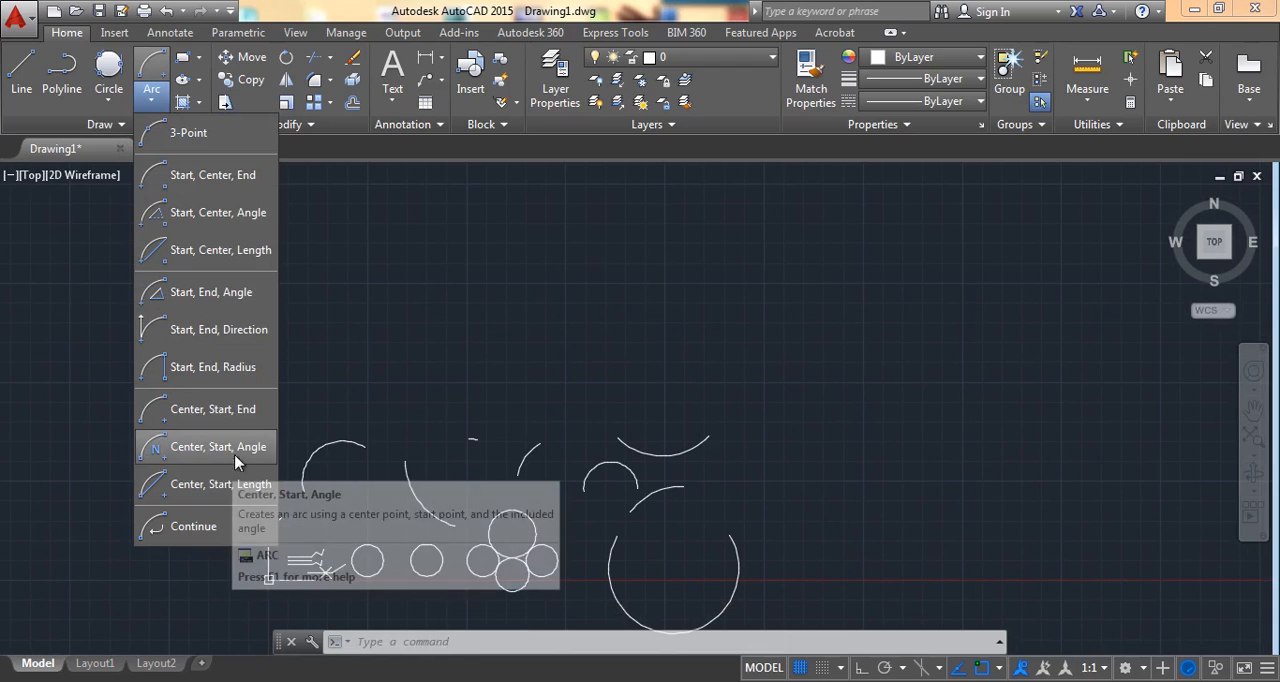
{"action": "left_click", "coordinate": [183, 447]}
{"action": "left_click", "coordinate": [925, 380]}
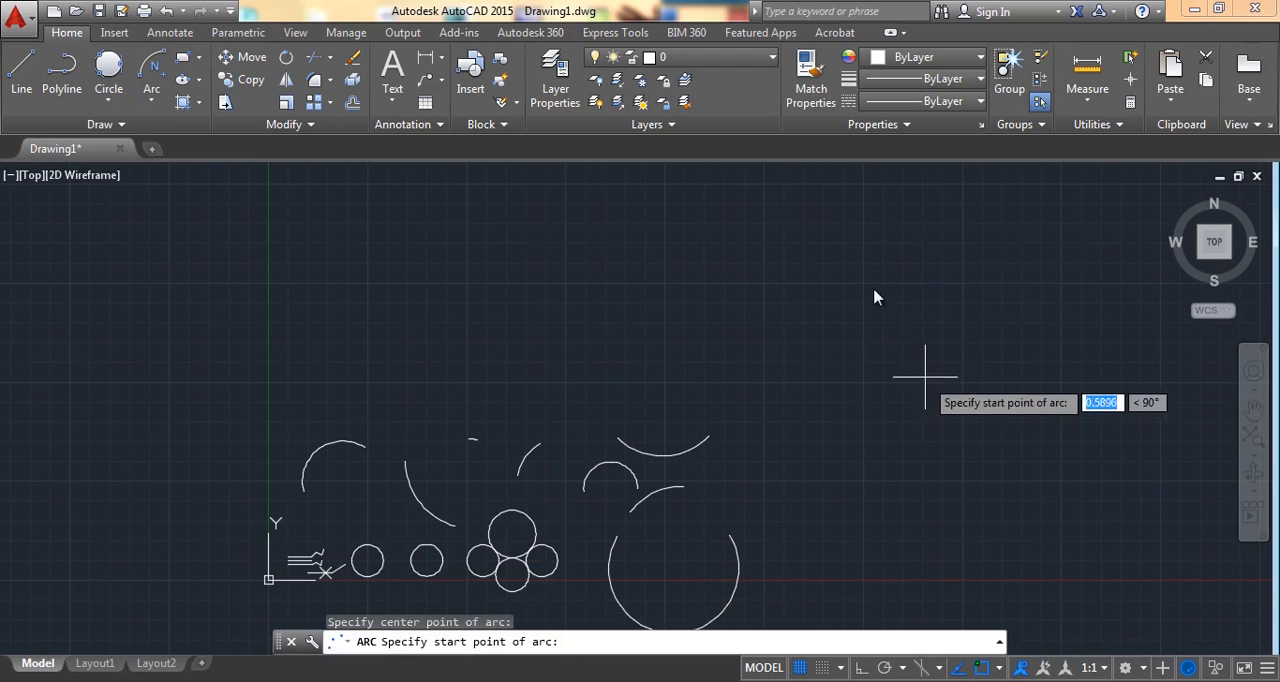
{"action": "left_click", "coordinate": [710, 235]}
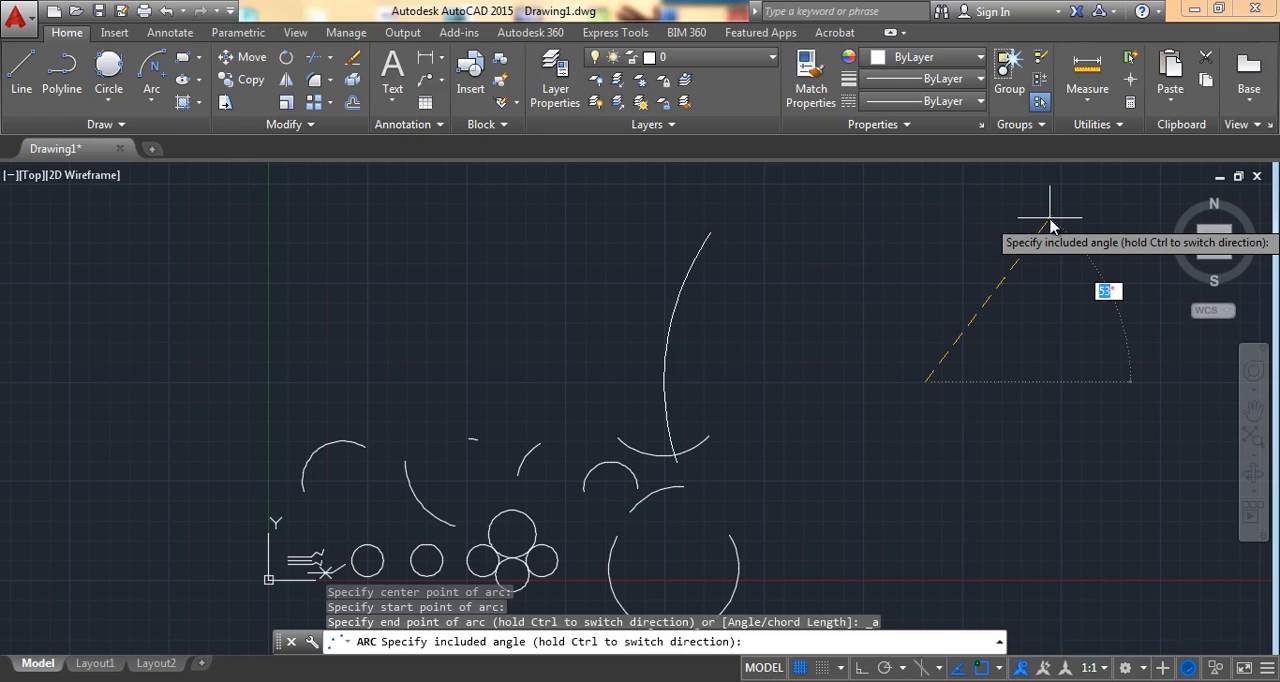
{"action": "key", "text": "Return"}
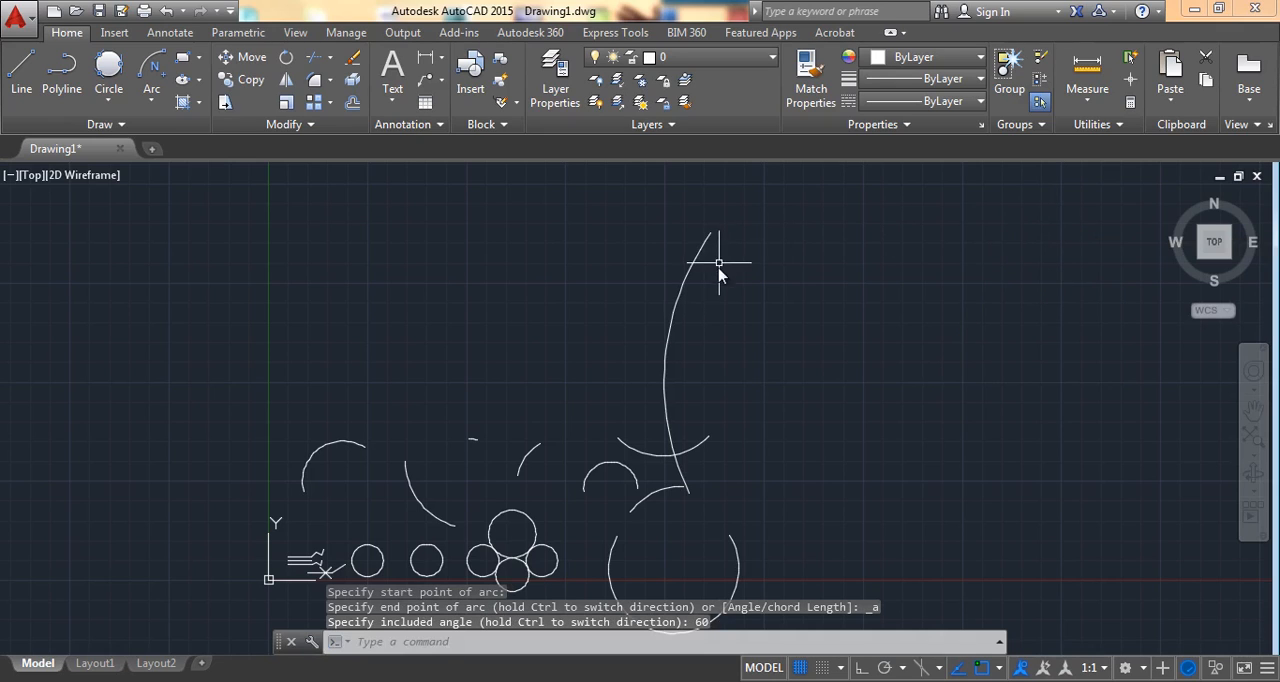
{"action": "left_click", "coordinate": [688, 283]}
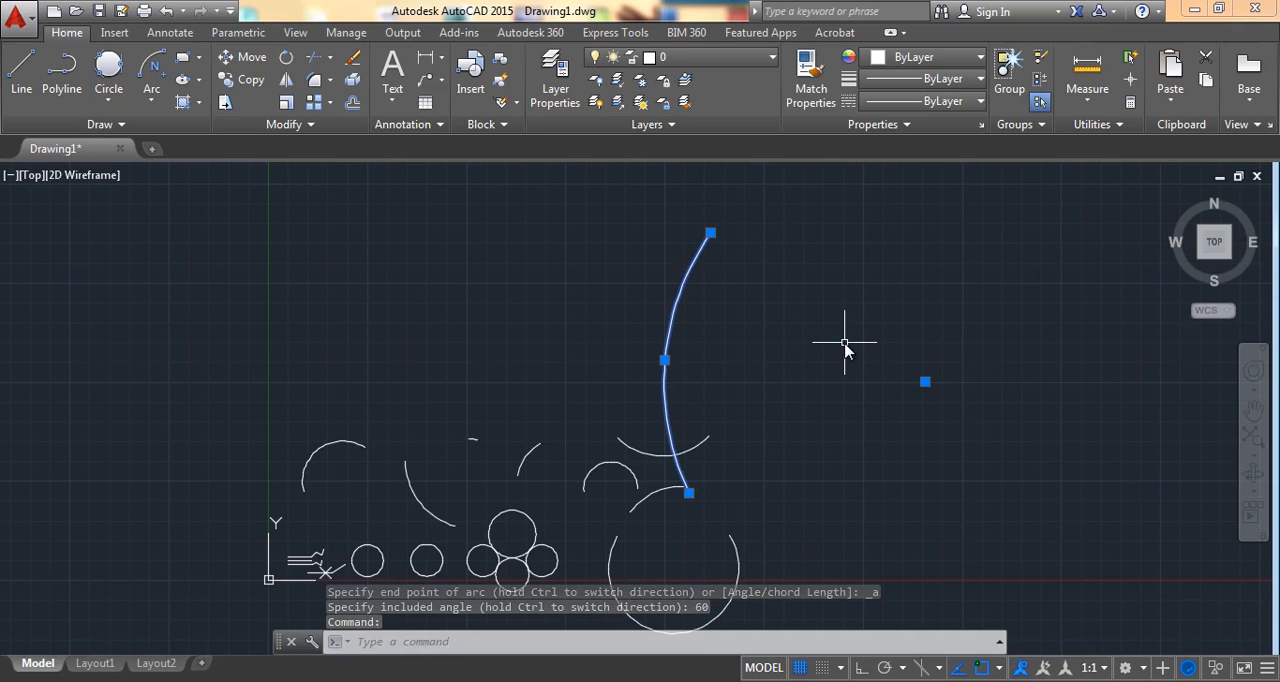
{"action": "key", "text": "Escape"}
Step: Draw a Center, Start, Length arc right of the large arc, starting upper left of its center with a chord length of 30
{"action": "scroll", "coordinate": [549, 431], "scroll_direction": "up", "scroll_amount": 3}
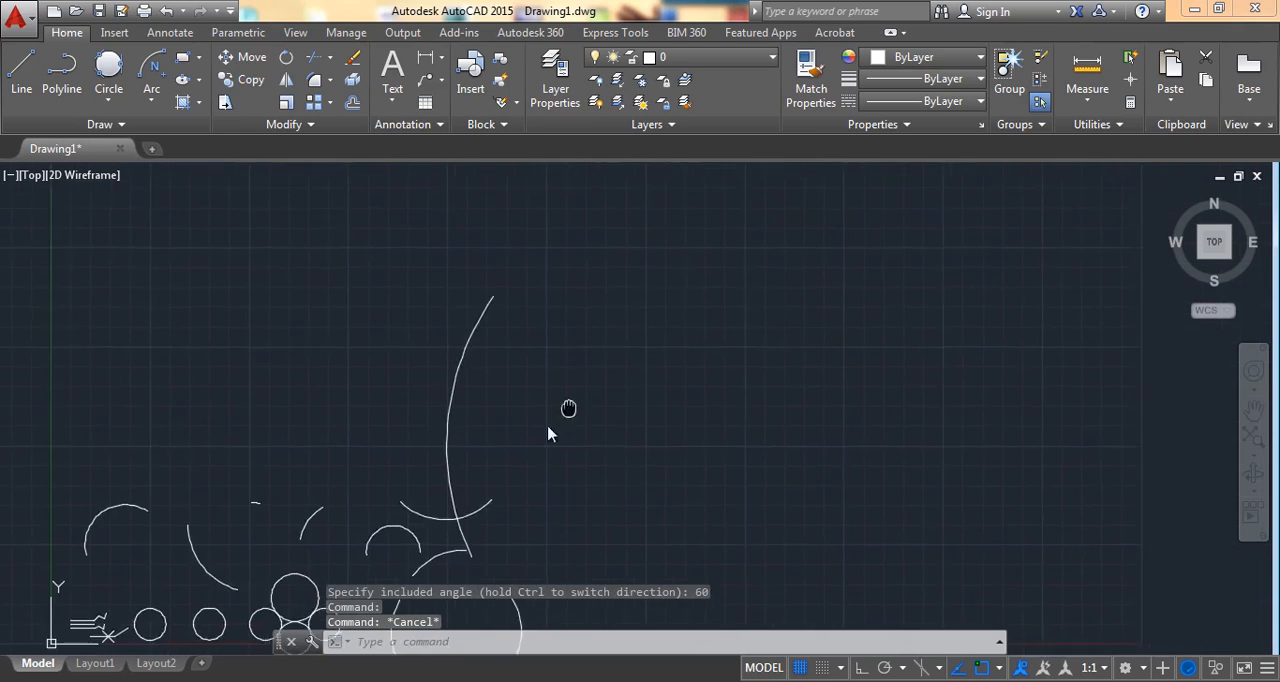
{"action": "left_click", "coordinate": [158, 94]}
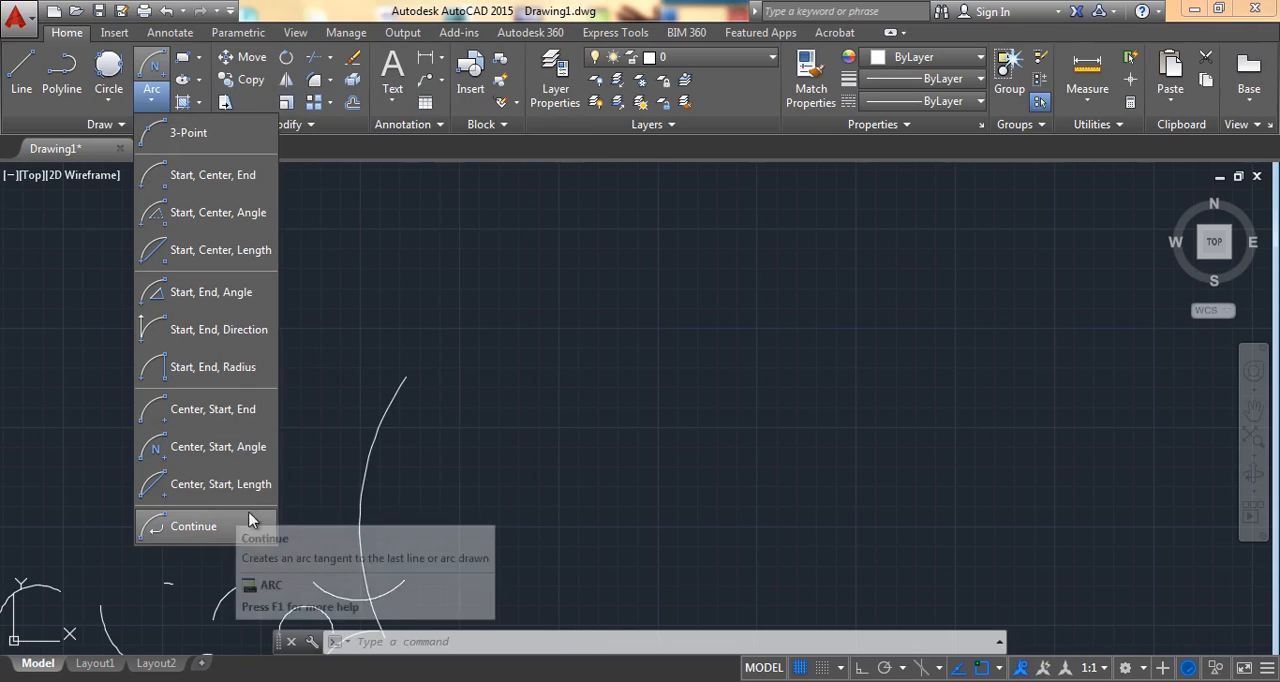
{"action": "left_click", "coordinate": [247, 499]}
{"action": "left_click", "coordinate": [907, 369]}
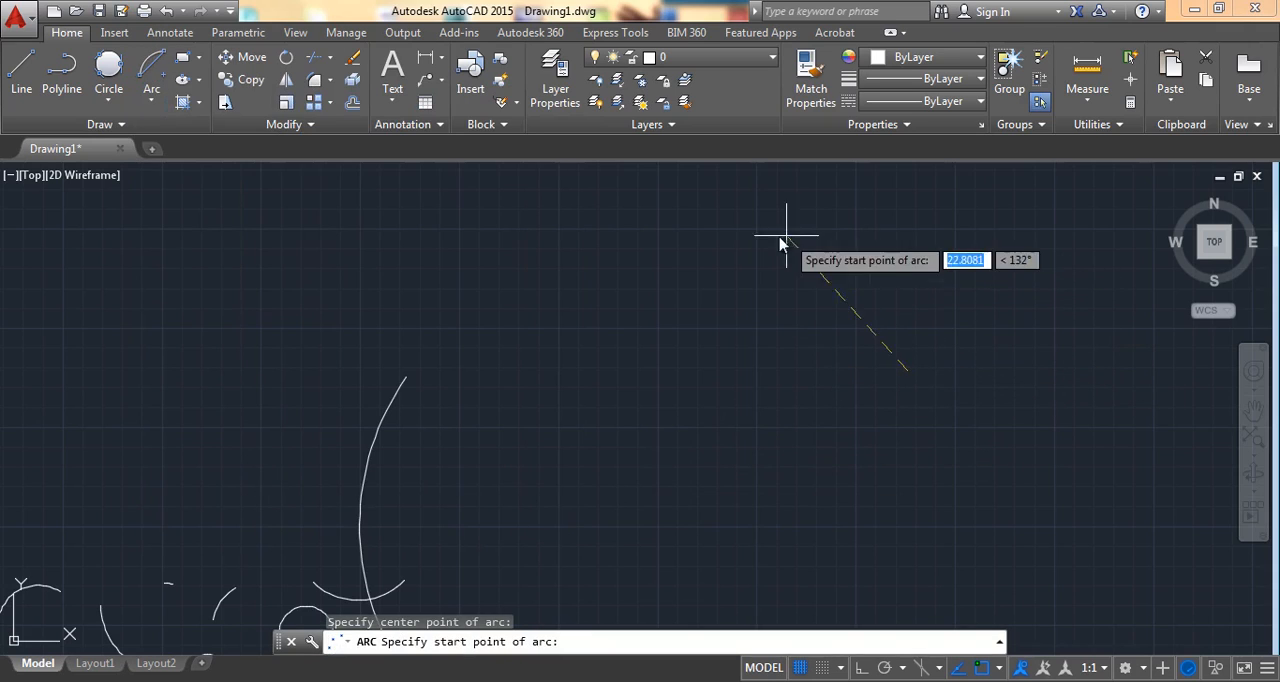
{"action": "left_click", "coordinate": [792, 306]}
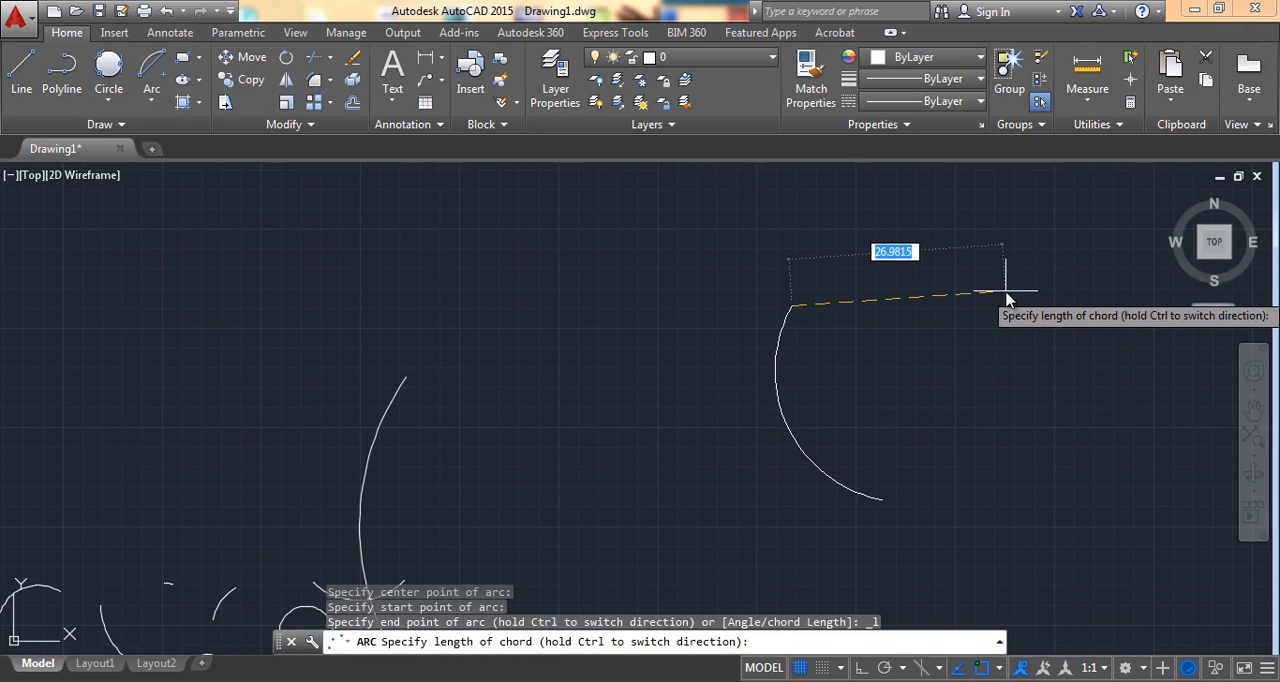
{"action": "type", "text": "30"}
{"action": "key", "text": "Return"}
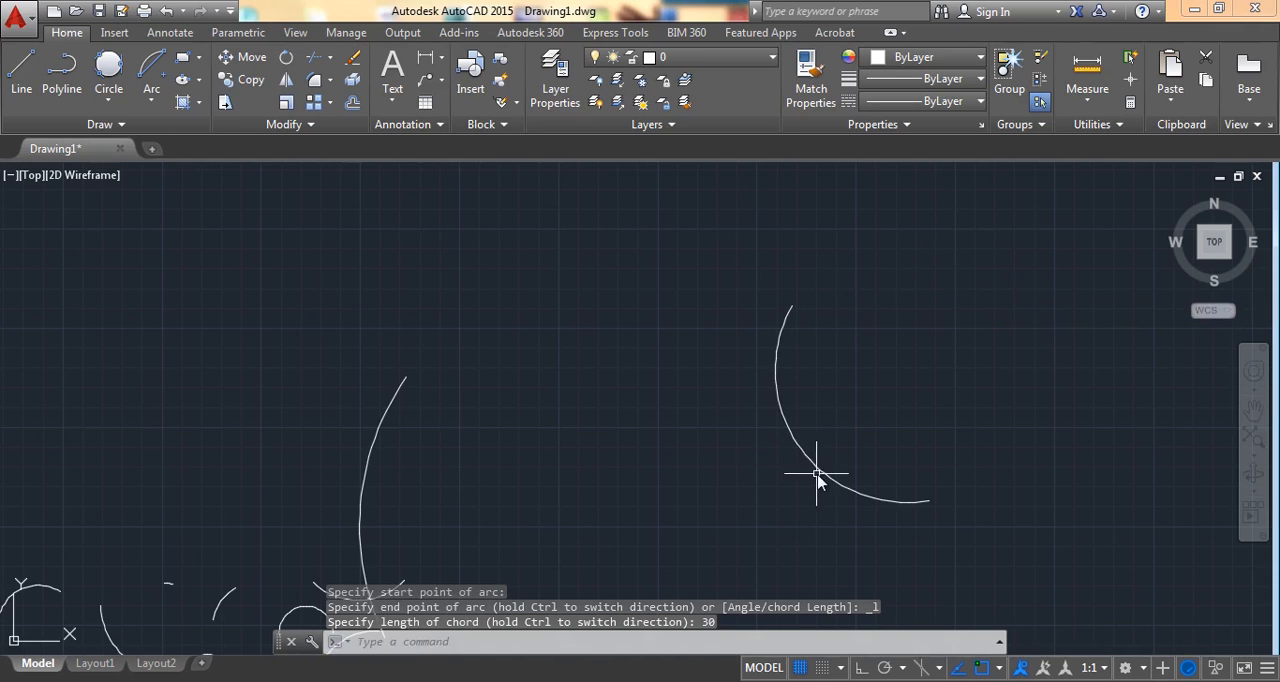
Step: Draw a Continue arc tangent to the last arc, ending near that arc's start point so the two nearly form a circle
{"action": "mouse_move", "coordinate": [551, 311]}
{"action": "middle_mouse_down"}
{"action": "mouse_move", "coordinate": [634, 357]}
{"action": "mouse_move", "coordinate": [718, 440]}
{"action": "middle_mouse_up"}
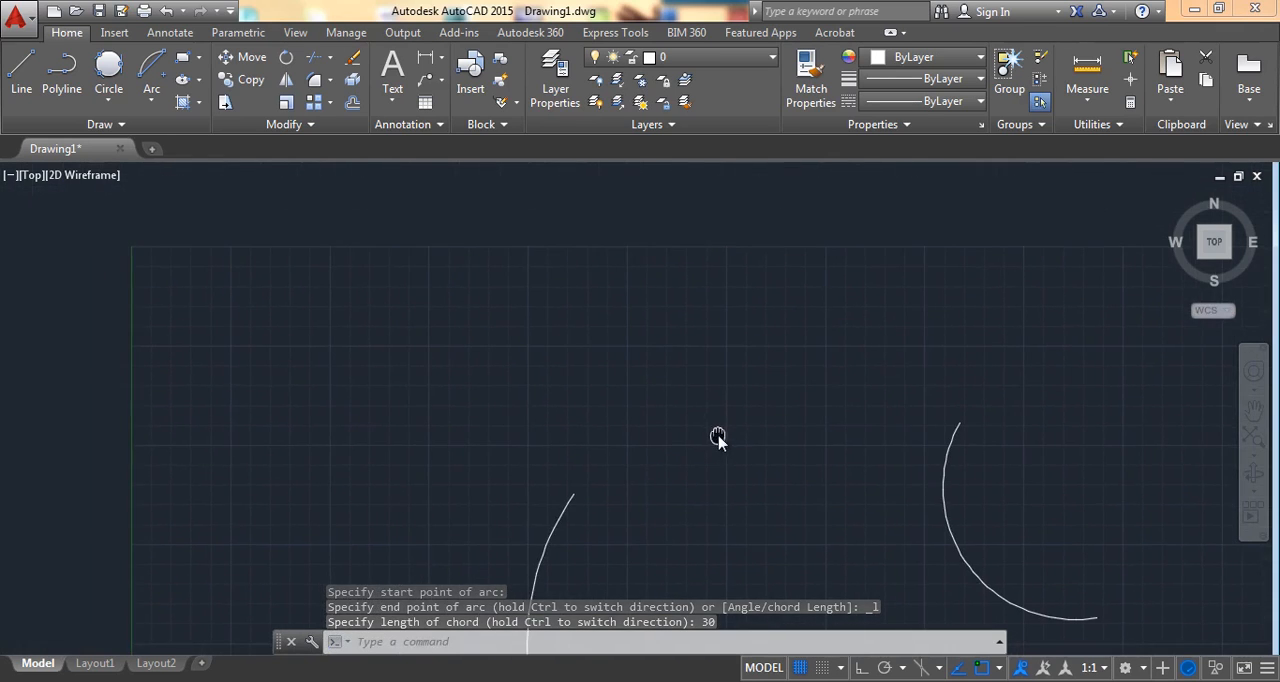
{"action": "left_click", "coordinate": [151, 101]}
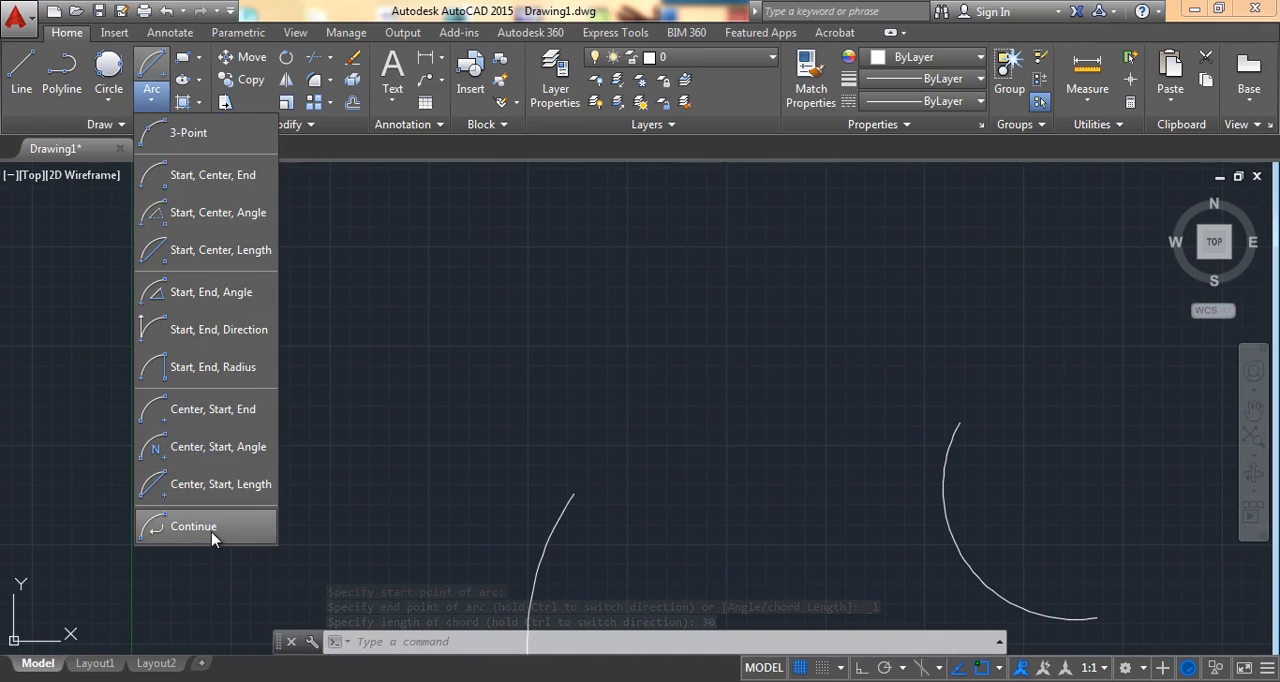
{"action": "left_click", "coordinate": [160, 527]}
{"action": "scroll", "coordinate": [614, 363], "scroll_direction": "down", "scroll_amount": 5}
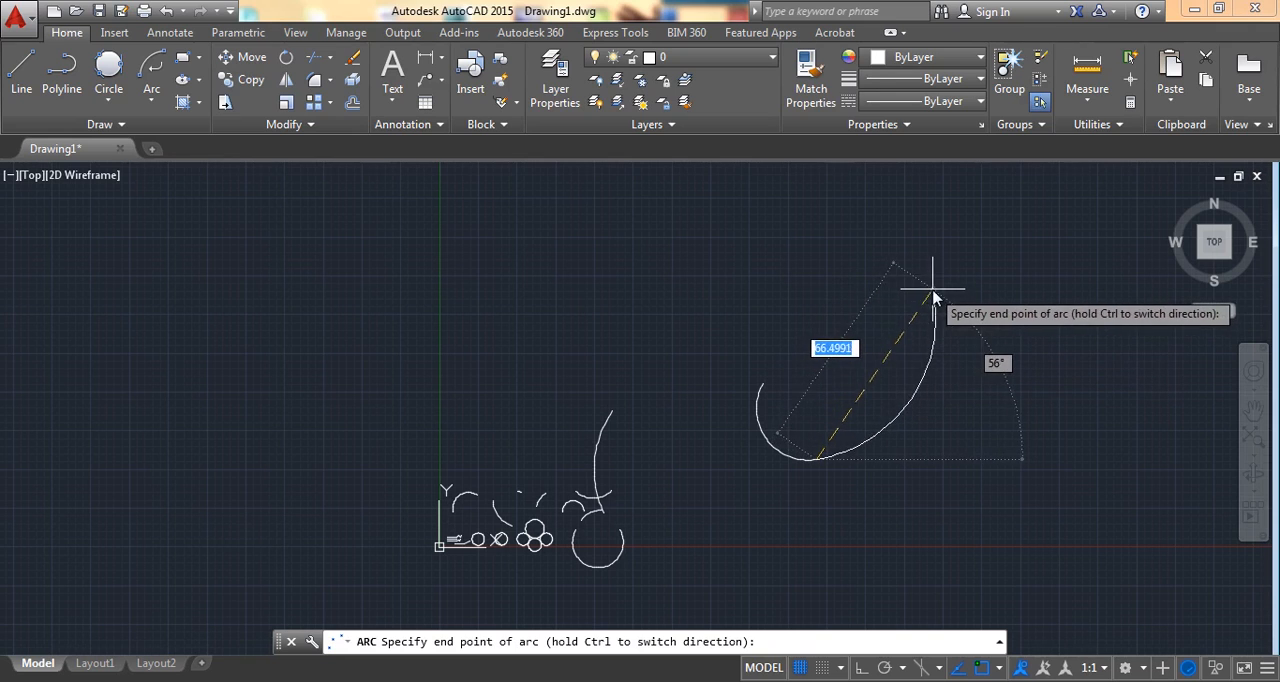
{"action": "left_click", "coordinate": [762, 371]}
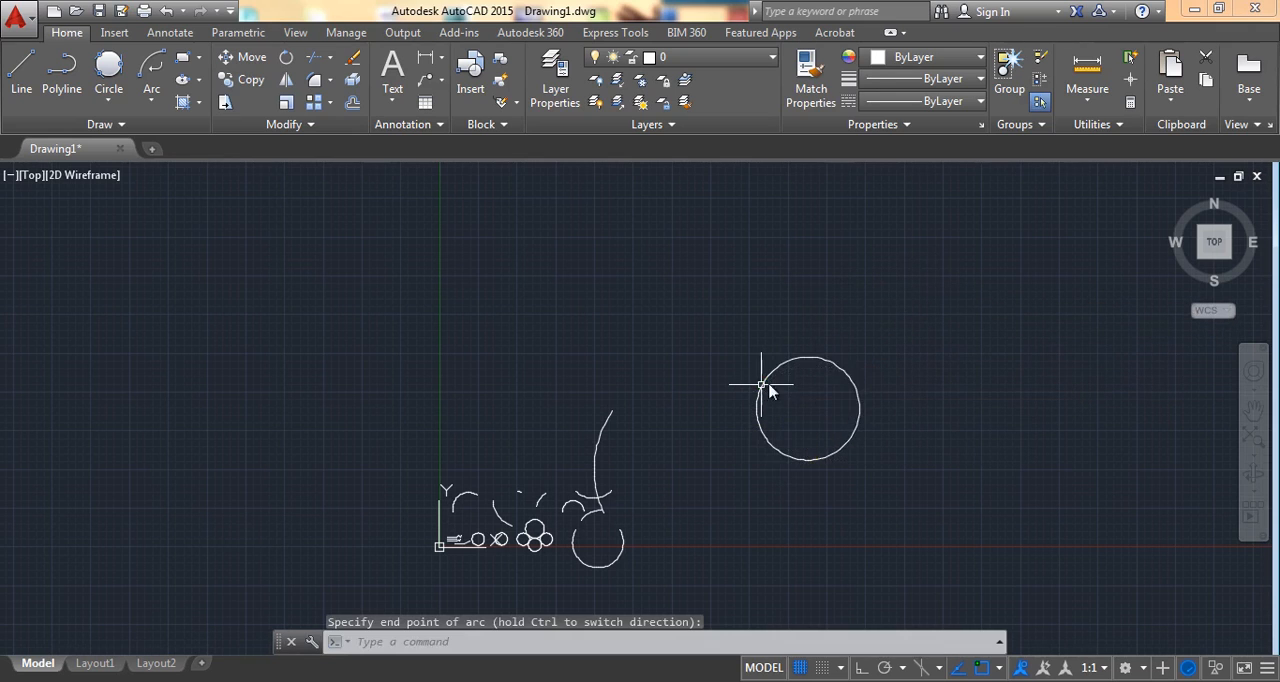
{"action": "middle_click_drag", "start_coordinate": [876, 368], "coordinate": [531, 406]}
{"action": "scroll", "coordinate": [535, 385], "scroll_direction": "up", "scroll_amount": 4}
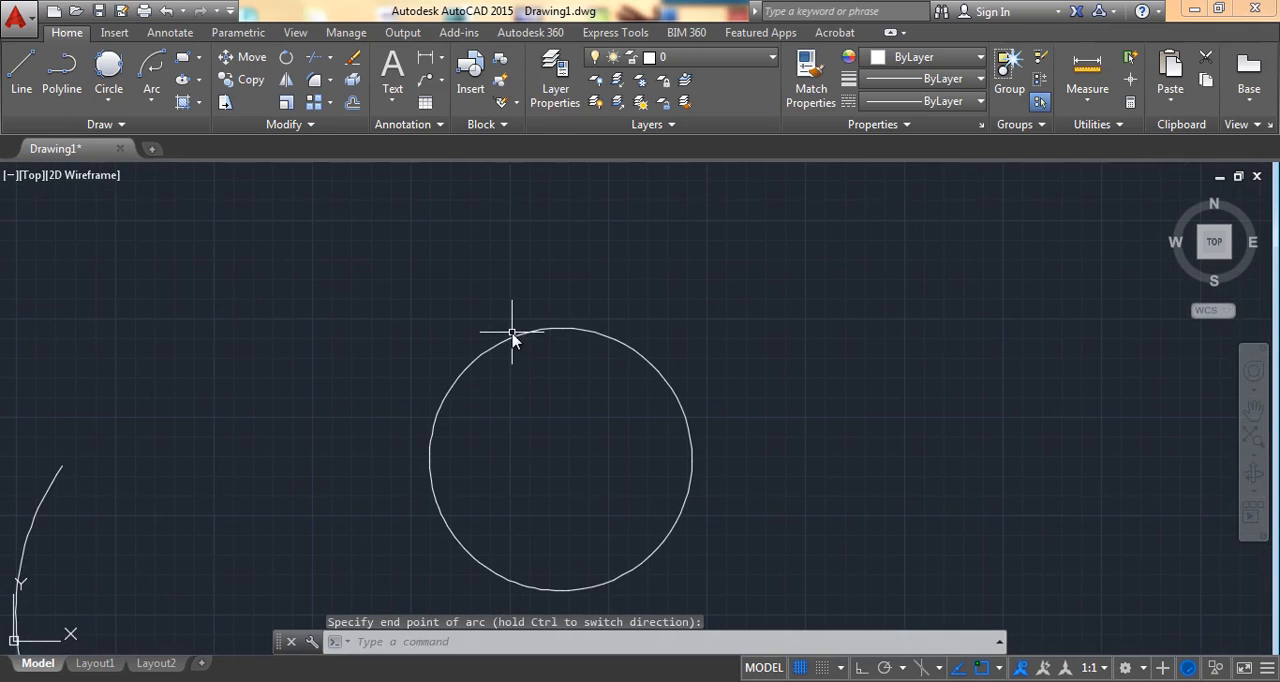
Step: Stretch the upper-left endpoint of the Continue arc to a point above and slightly right of the near-circle's top
{"action": "left_click", "coordinate": [513, 341]}
{"action": "left_click", "coordinate": [446, 394]}
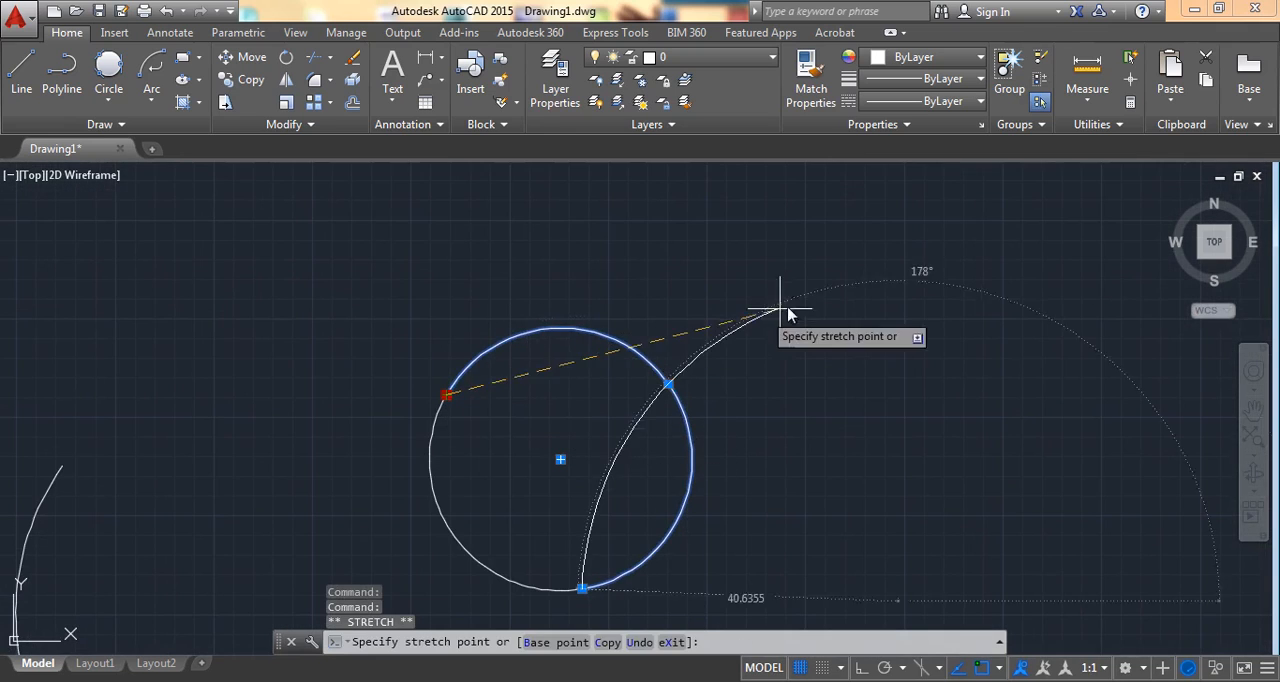
{"action": "left_click", "coordinate": [630, 273]}
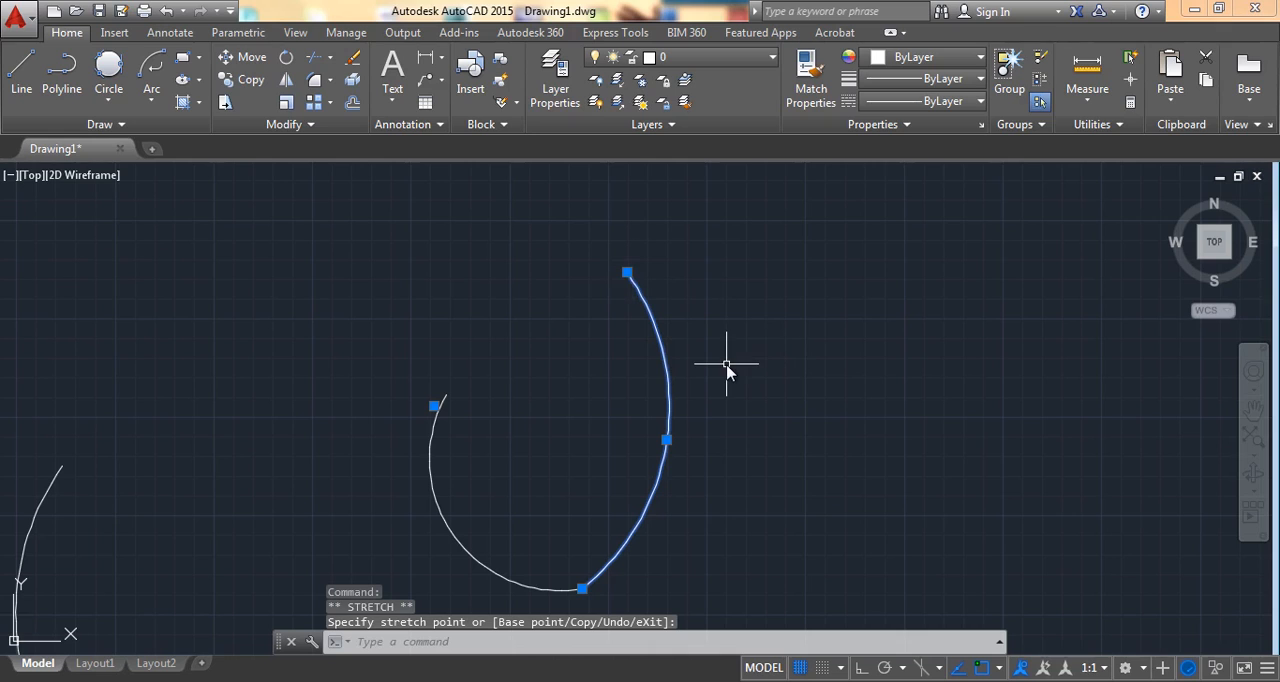
{"action": "scroll", "coordinate": [626, 356], "scroll_direction": "down", "scroll_amount": 2}
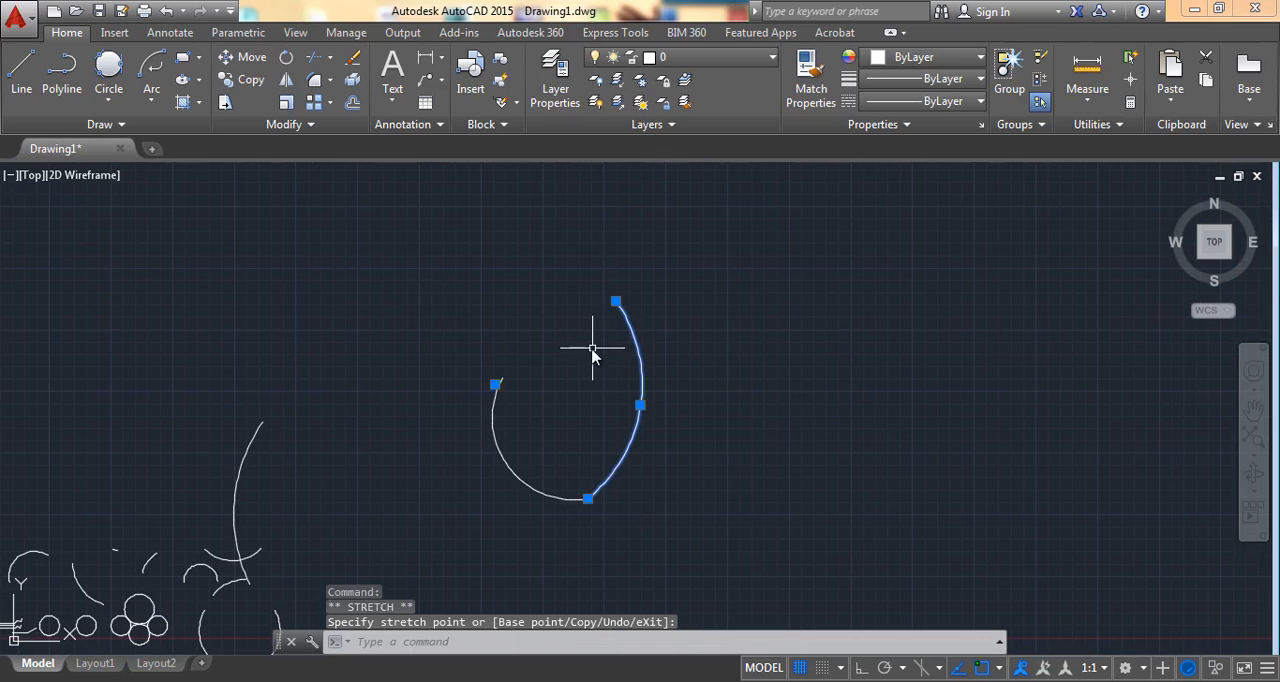
{"action": "left_click", "coordinate": [146, 104]}
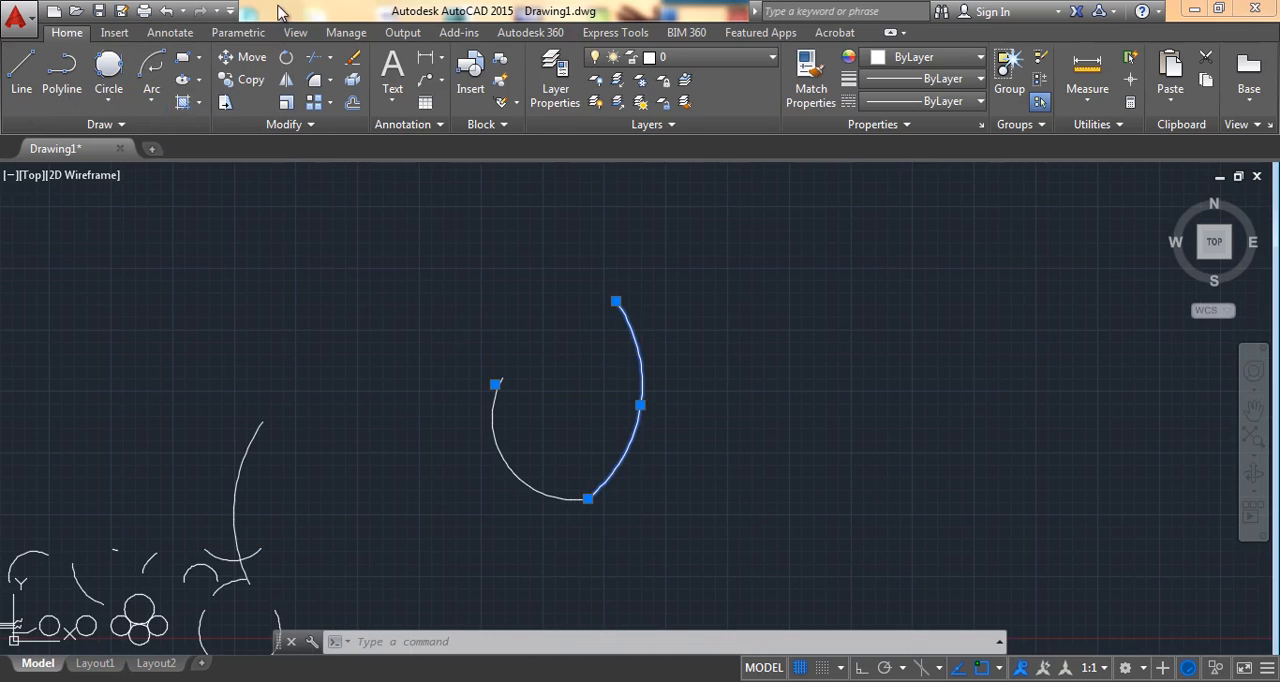
{"action": "left_click", "coordinate": [154, 104]}
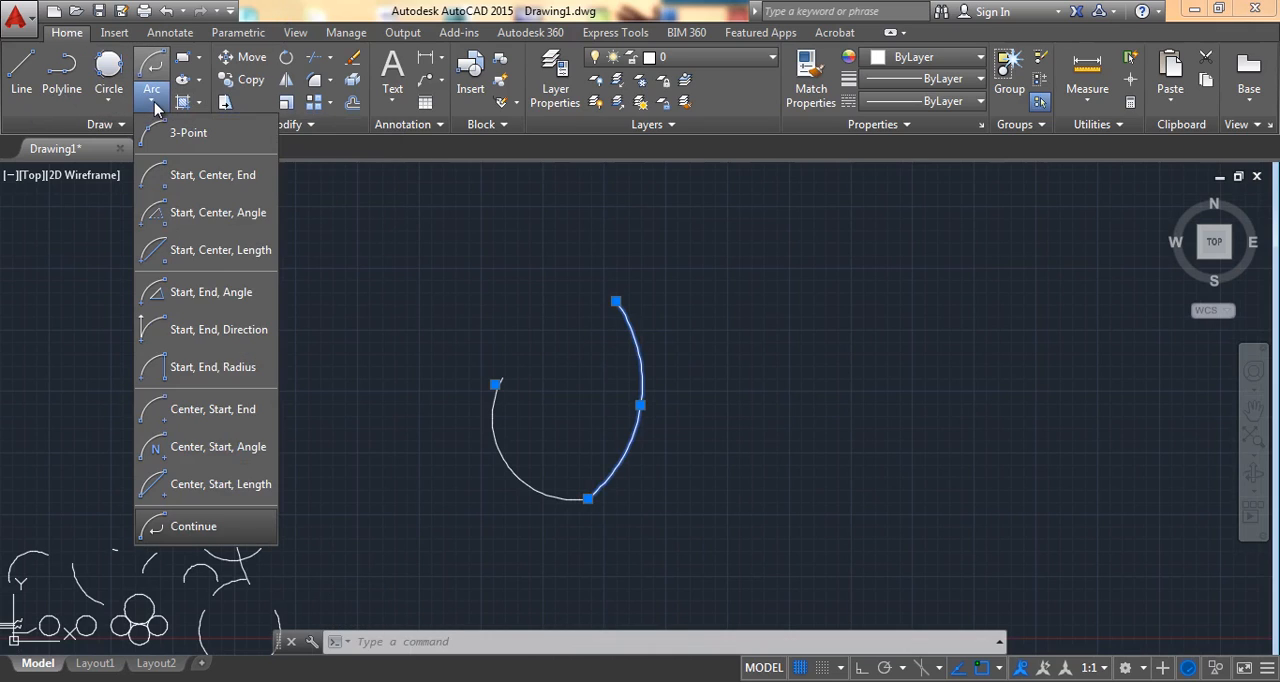
{"action": "left_click", "coordinate": [154, 104]}
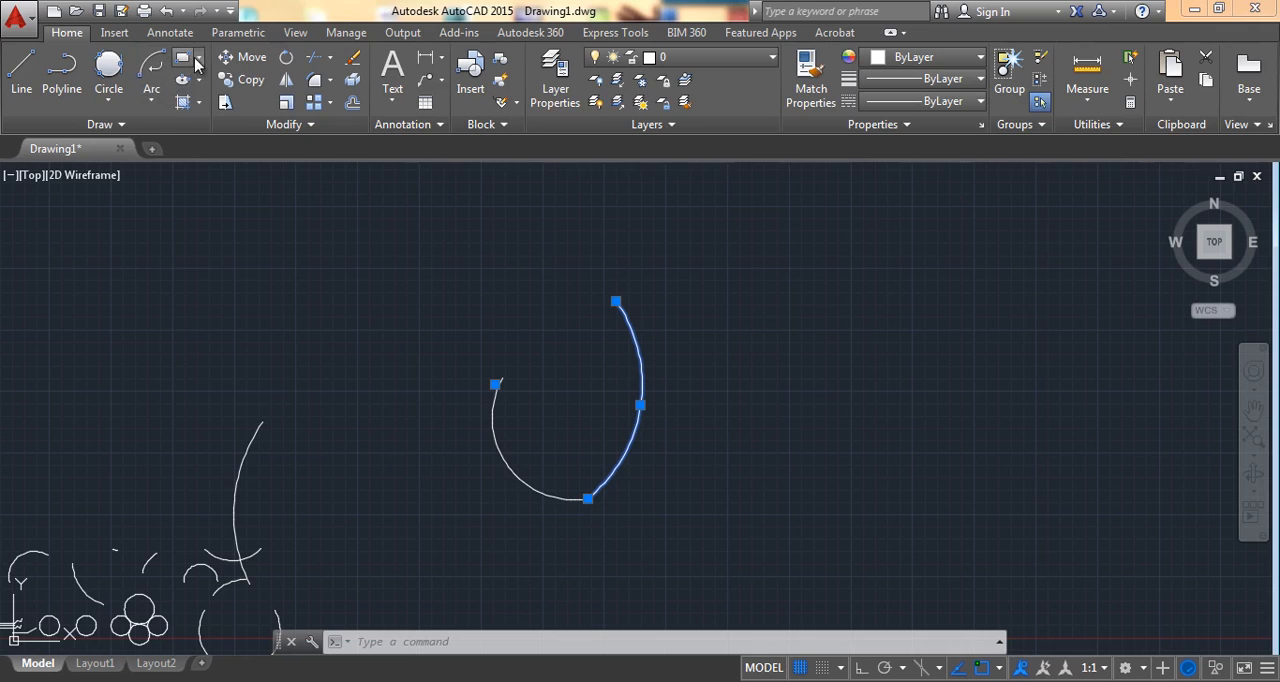
Step: Draw a 40 by 30 rectangle in the empty area above the large arc, starting from its lower-left corner
{"action": "middle_click_drag", "start_coordinate": [443, 374], "coordinate": [740, 439]}
{"action": "middle_click_drag", "start_coordinate": [624, 372], "coordinate": [575, 411]}
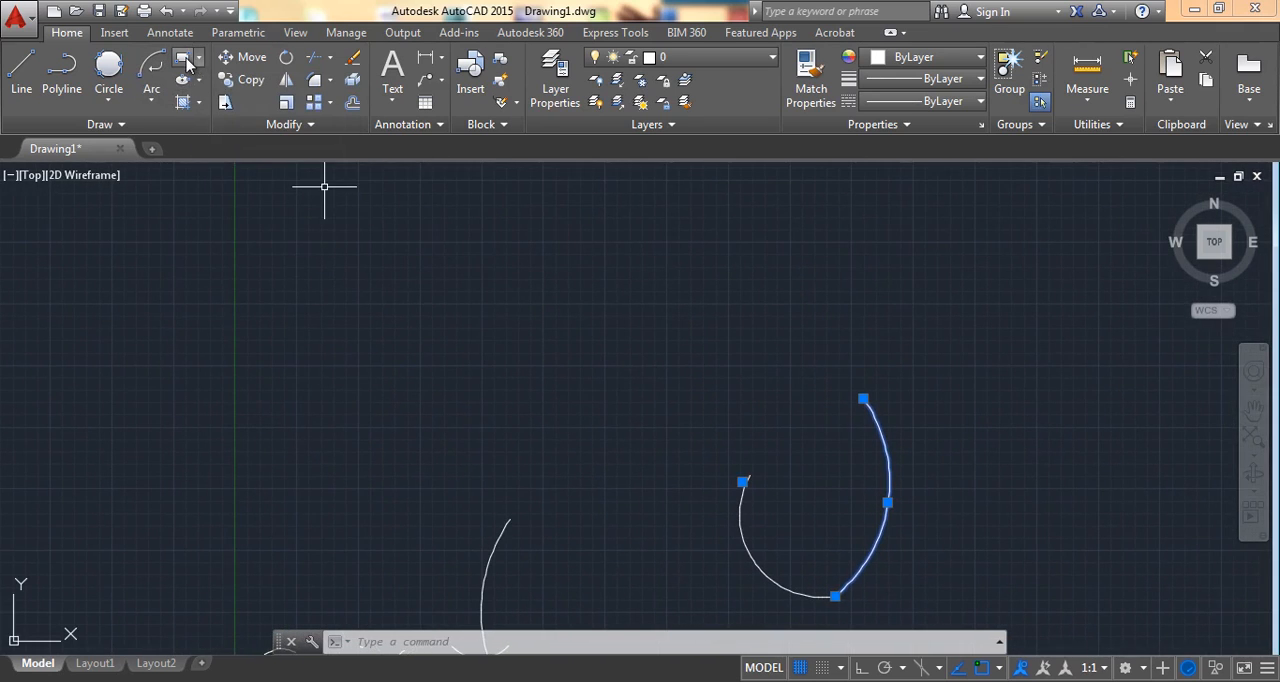
{"action": "left_click", "coordinate": [200, 59]}
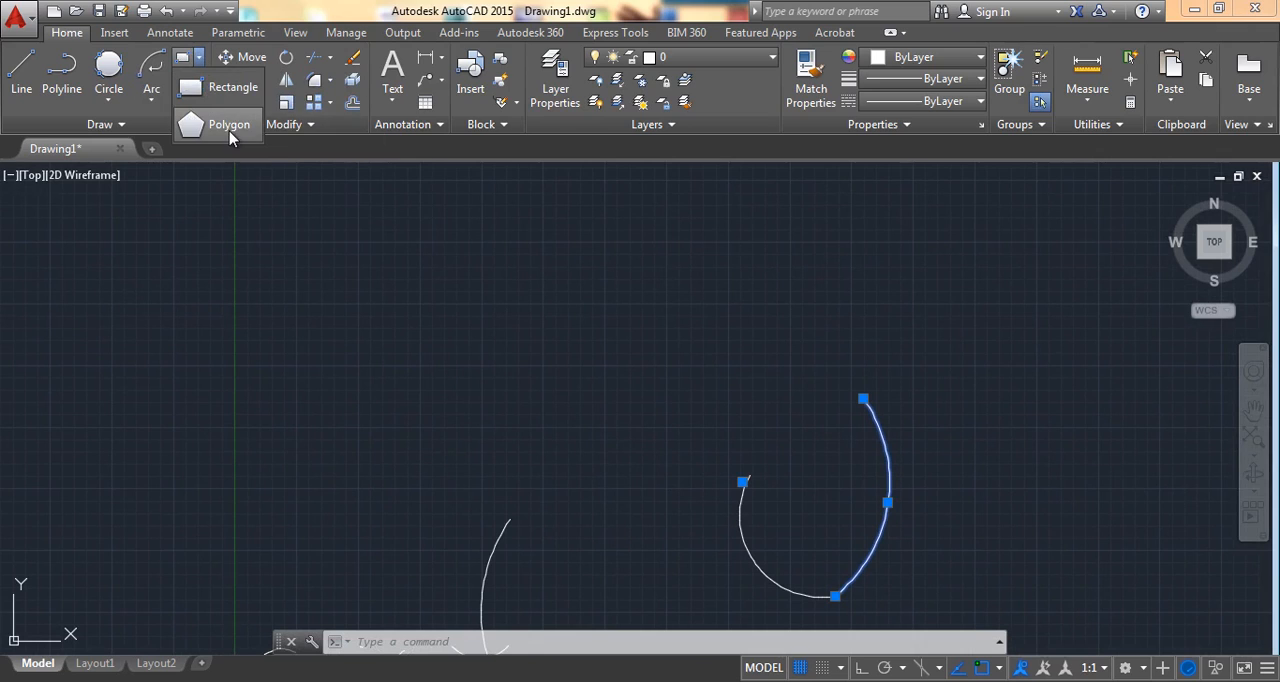
{"action": "left_click", "coordinate": [185, 66]}
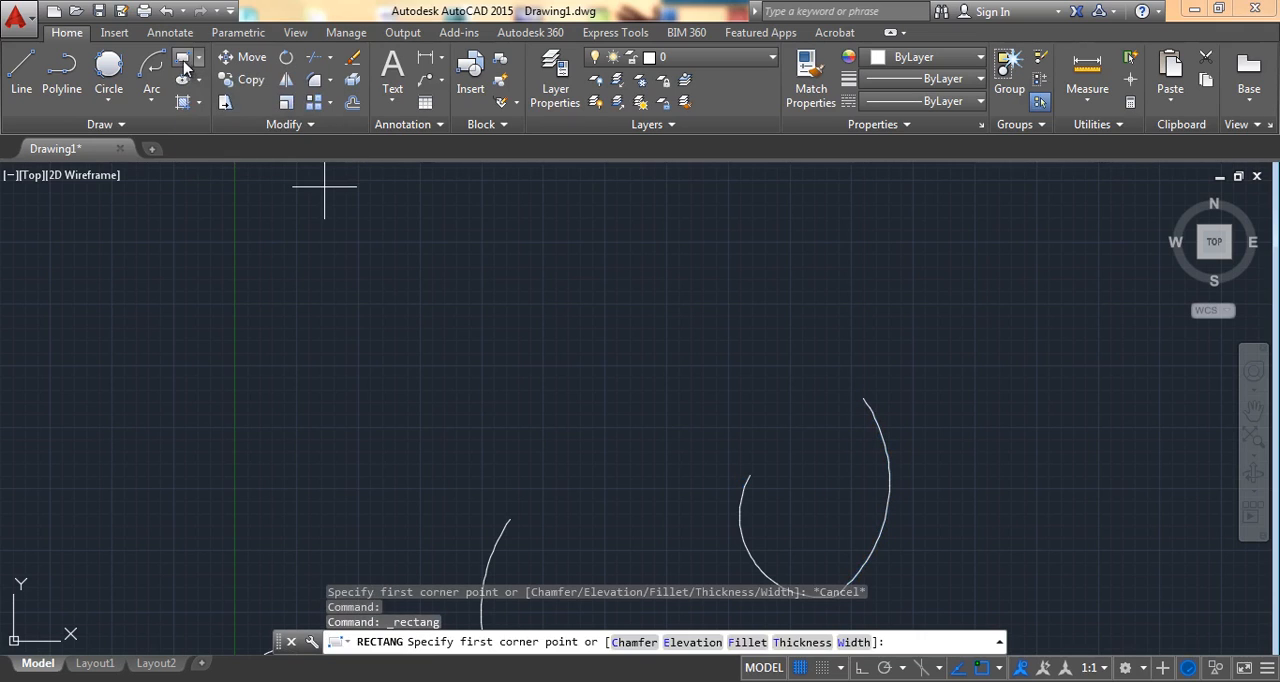
{"action": "left_click", "coordinate": [421, 429]}
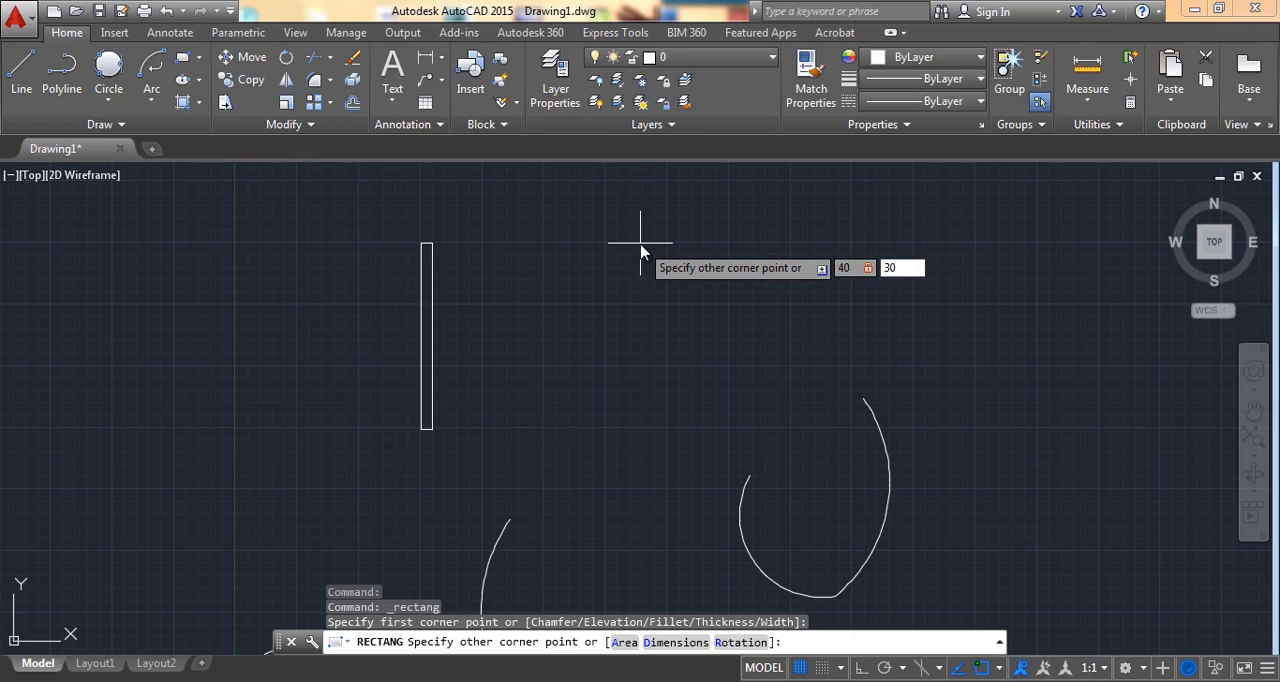
{"action": "key", "text": "Return"}
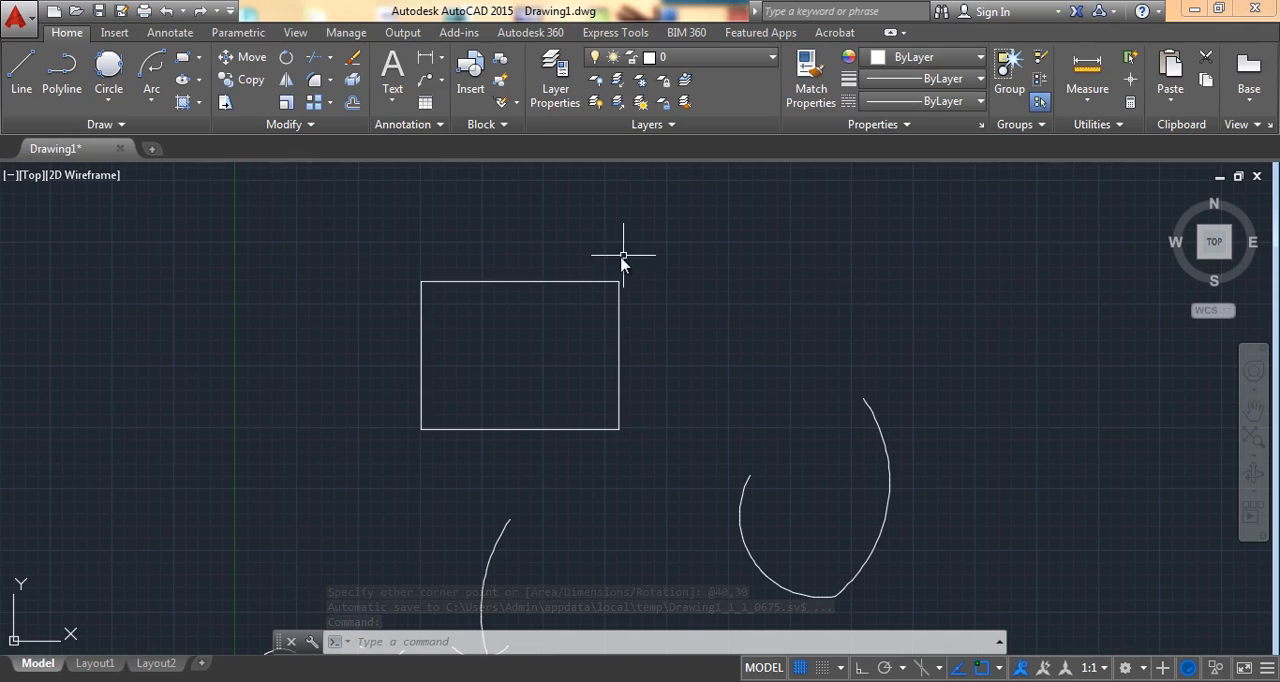
Step: Draw a 5-sided polygon inscribed in a circle of radius 20, centered right of the two joined arcs, with one vertex pointing up
{"action": "mouse_move", "coordinate": [622, 258]}
{"action": "middle_mouse_down"}
{"action": "mouse_move", "coordinate": [300, 306]}
{"action": "mouse_move", "coordinate": [334, 326]}
{"action": "mouse_move", "coordinate": [503, 240]}
{"action": "middle_mouse_up"}
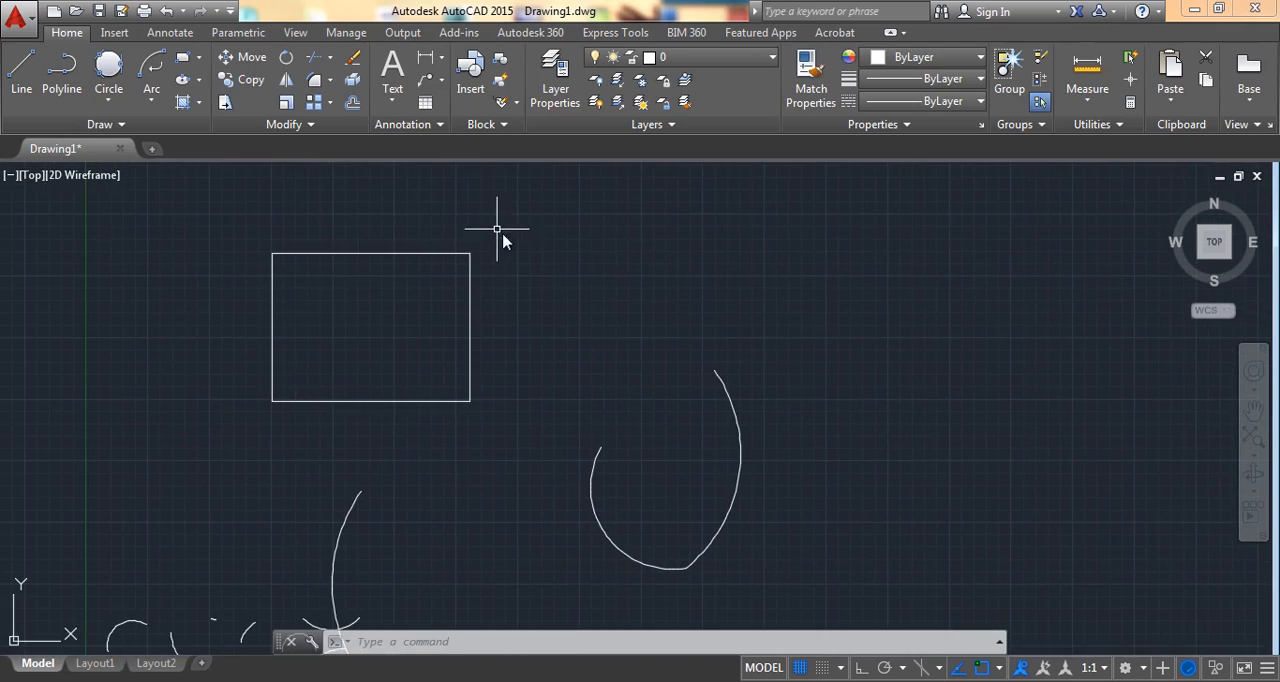
{"action": "scroll", "coordinate": [634, 289], "scroll_direction": "down", "scroll_amount": 2}
{"action": "middle_click_drag", "start_coordinate": [505, 293], "coordinate": [282, 259]}
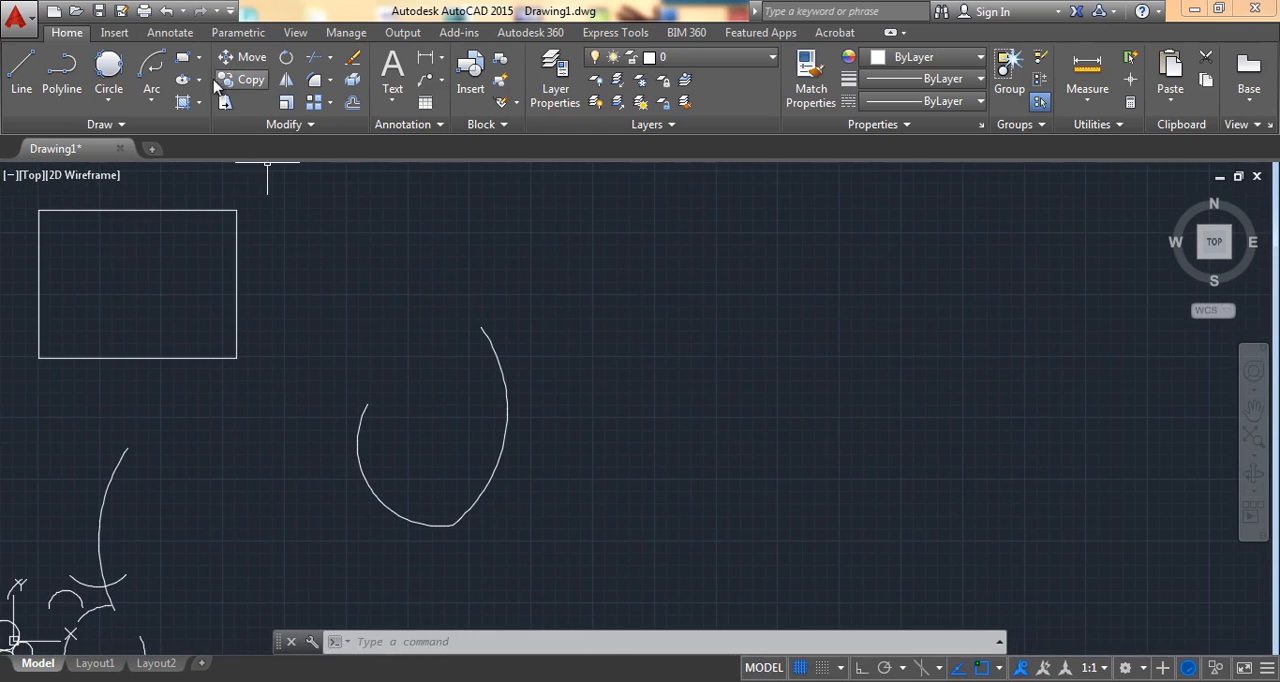
{"action": "left_click", "coordinate": [199, 60]}
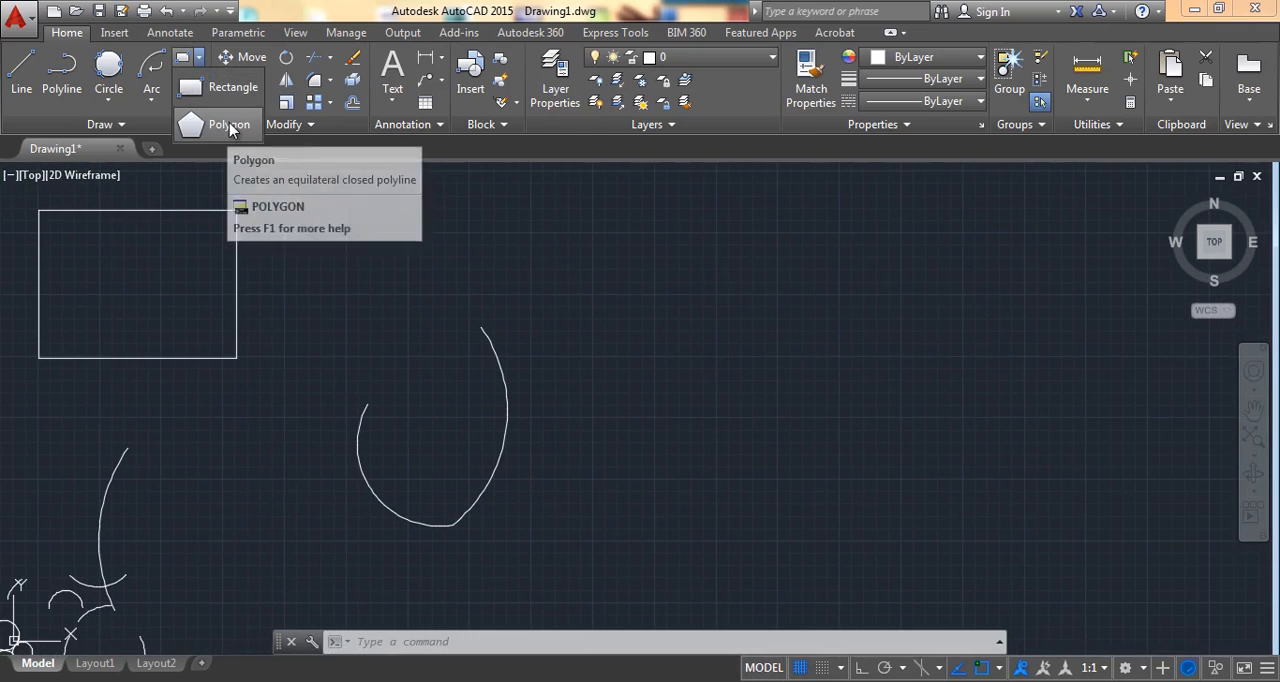
{"action": "left_click", "coordinate": [226, 124]}
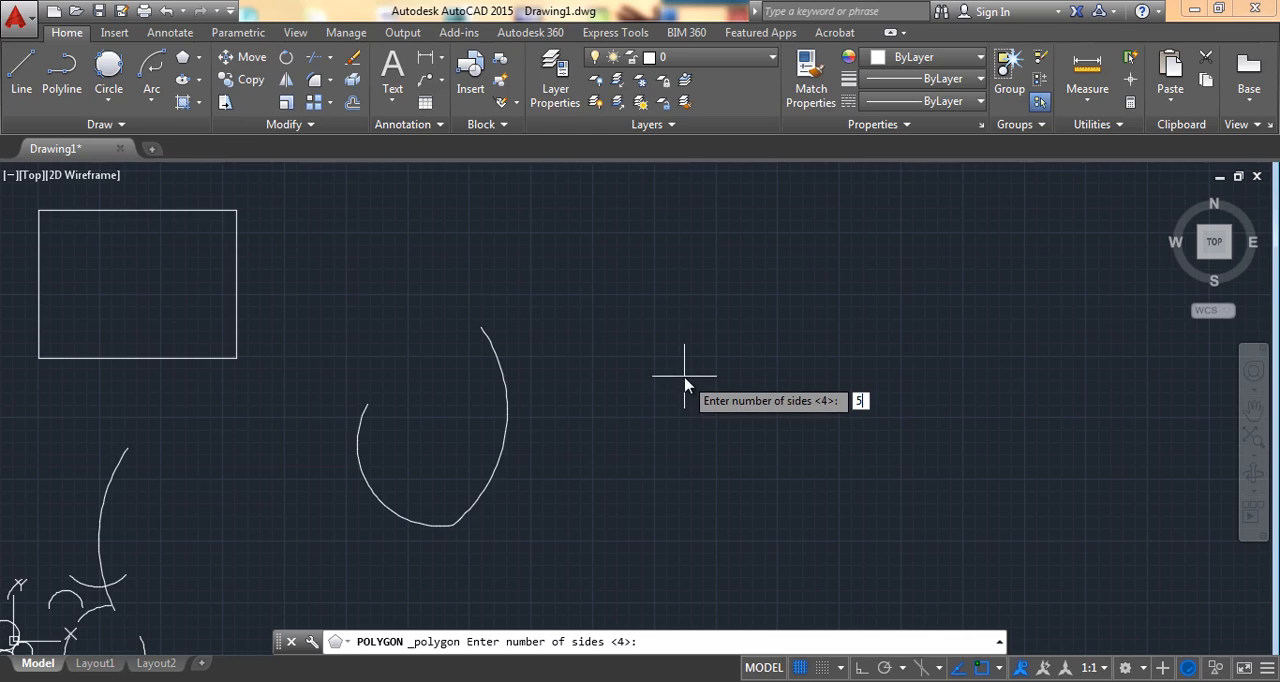
{"action": "key", "text": "Return"}
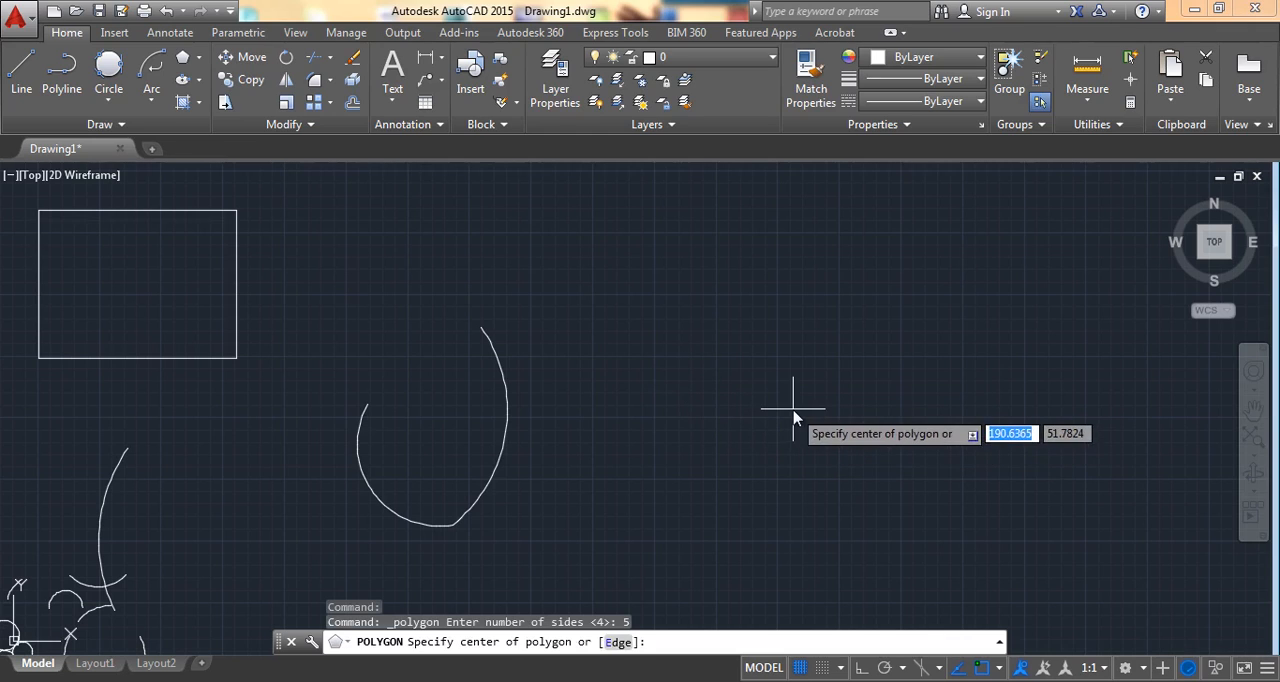
{"action": "left_click", "coordinate": [793, 408]}
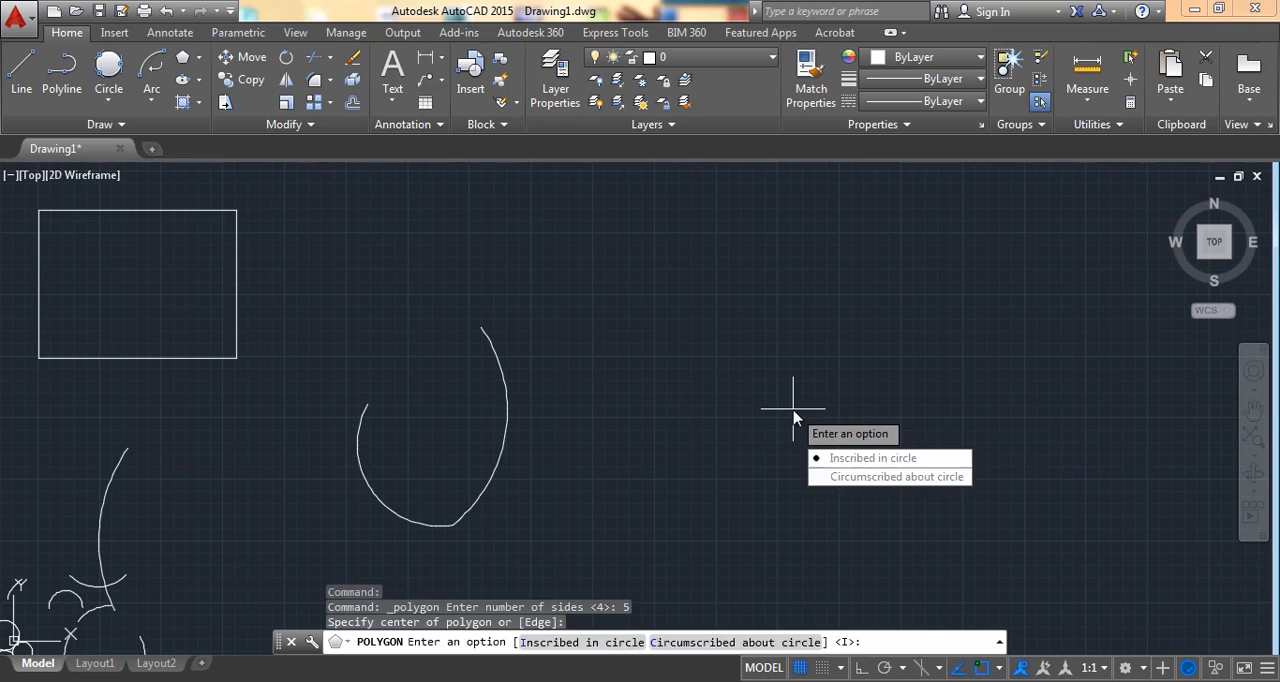
{"action": "left_click", "coordinate": [888, 458]}
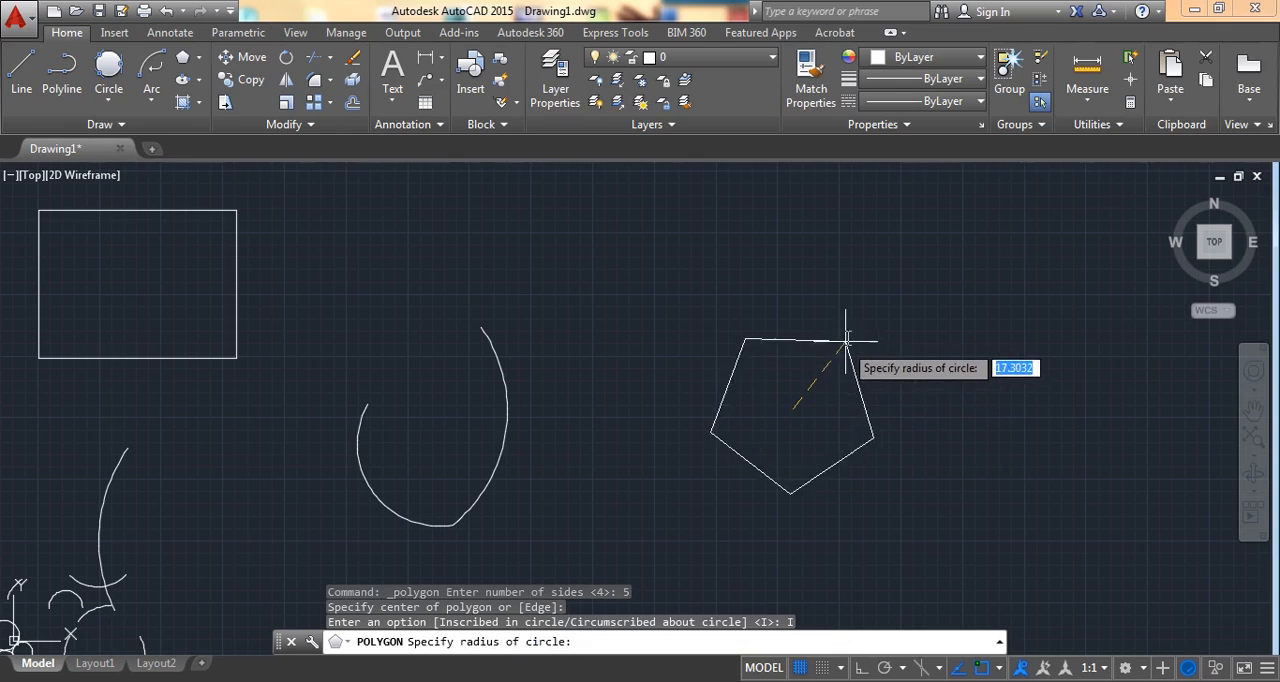
{"action": "type", "text": "20"}
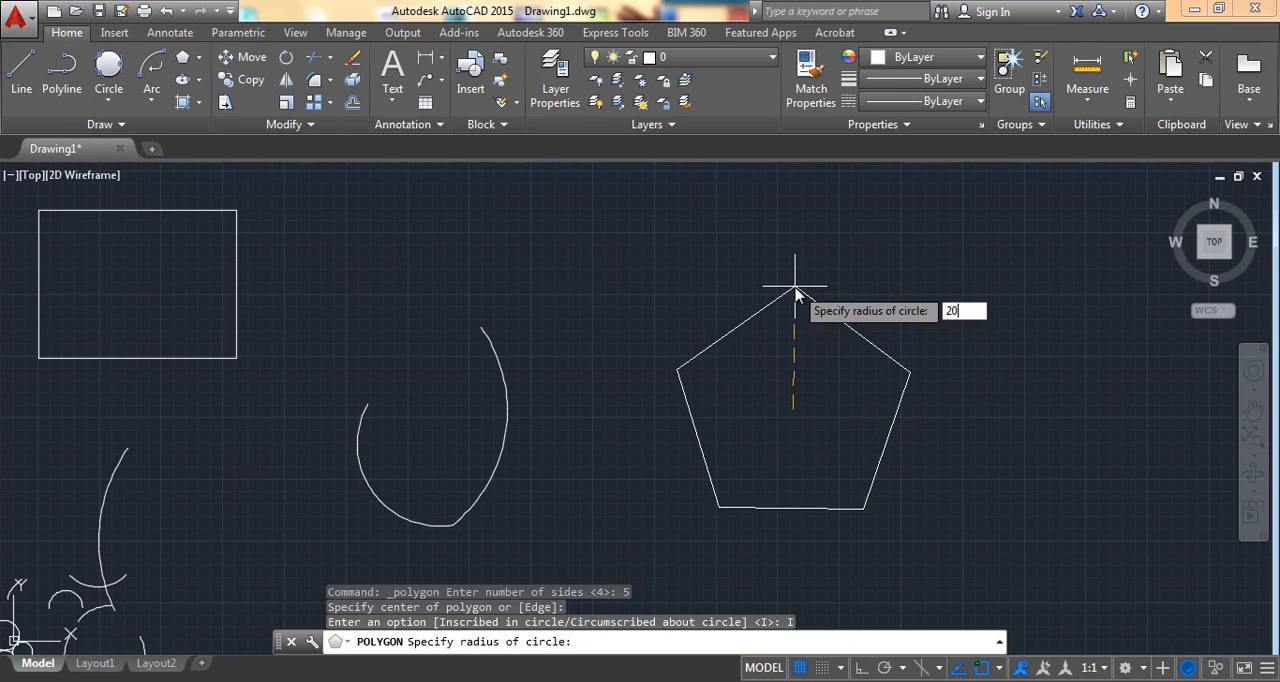
{"action": "key", "text": "Return"}
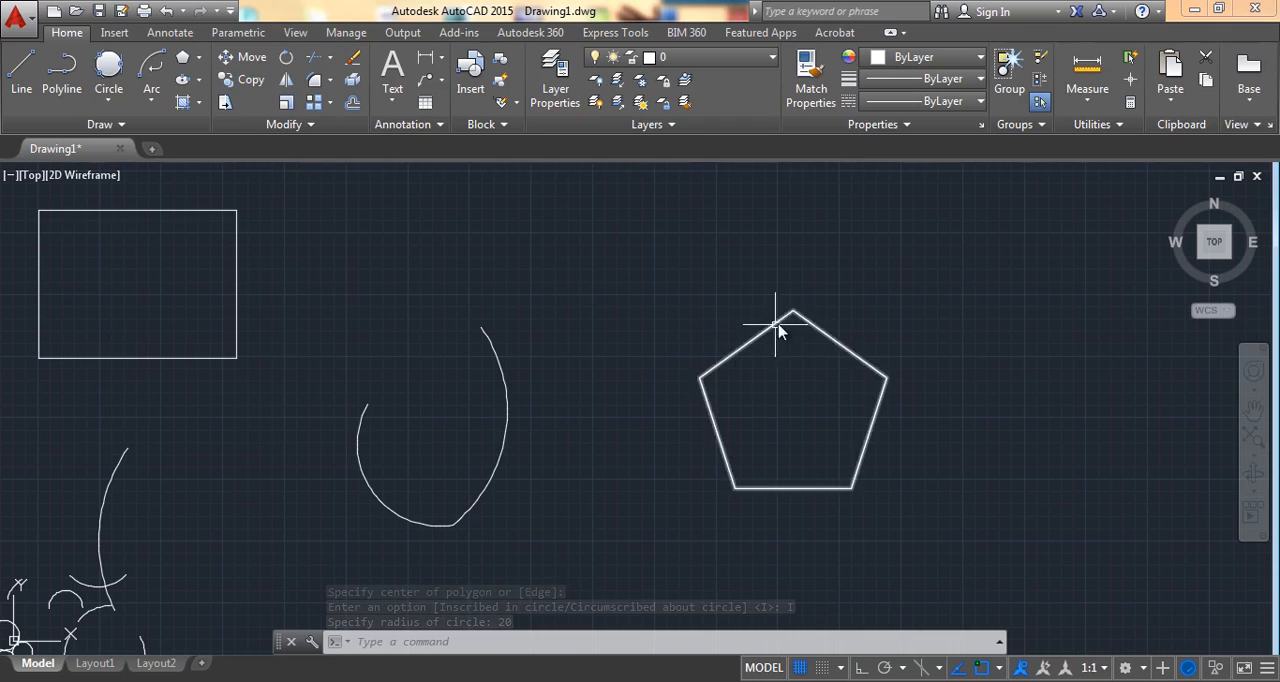
Step: Draw a second 5-sided polygon right of the first, circumscribed about a circle of radius 20
{"action": "middle_click_drag", "start_coordinate": [877, 410], "coordinate": [495, 420]}
{"action": "left_click", "coordinate": [182, 62]}
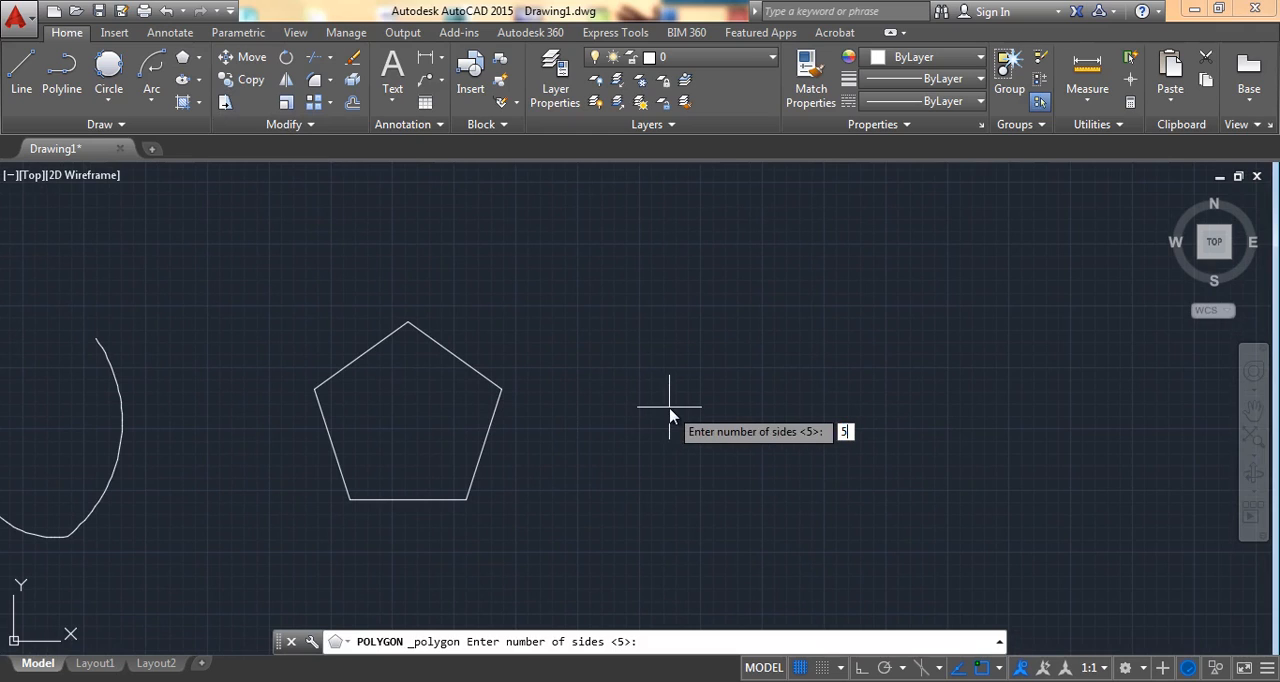
{"action": "key", "text": "Return"}
{"action": "left_click", "coordinate": [722, 398]}
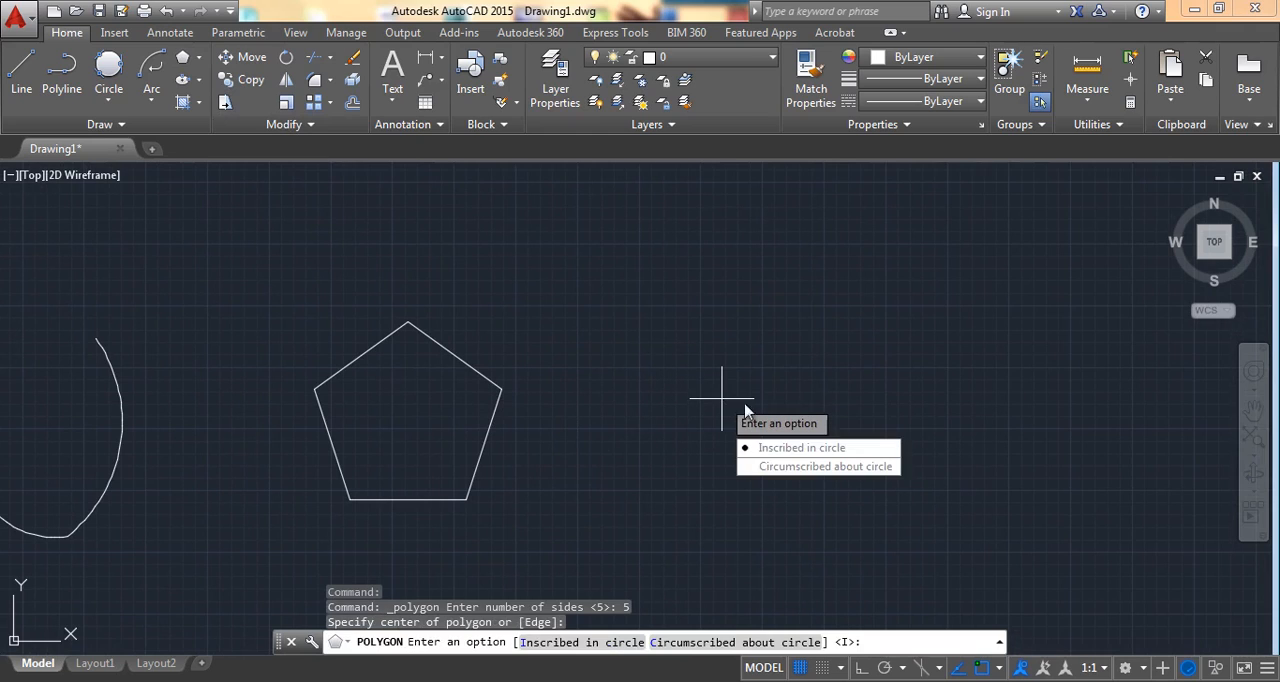
{"action": "left_click", "coordinate": [788, 466]}
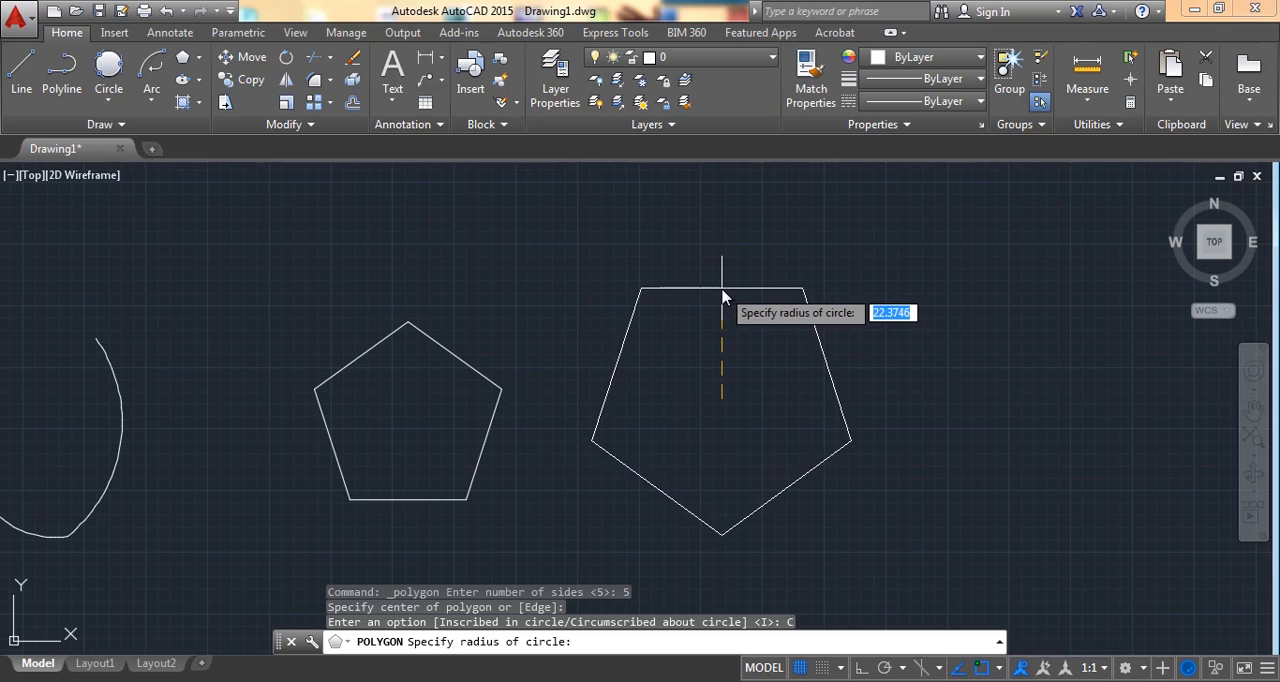
{"action": "key", "text": "Return"}
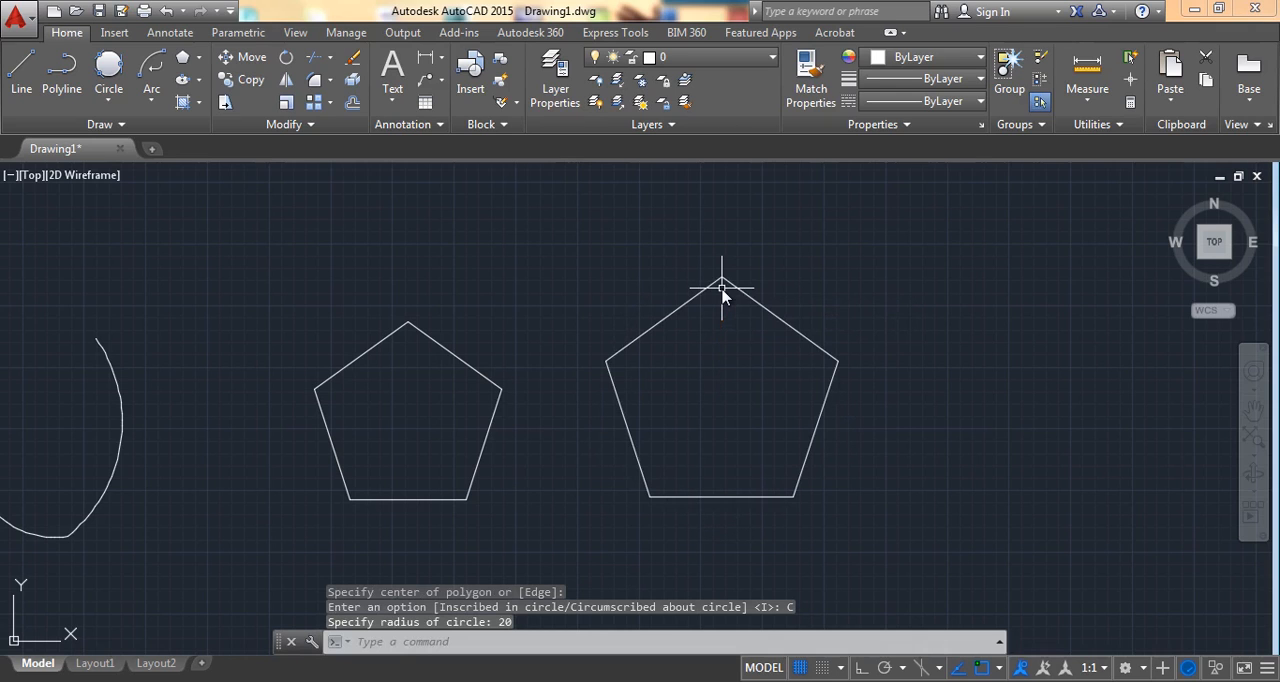
{"action": "middle_click_drag", "start_coordinate": [724, 430], "coordinate": [585, 421]}
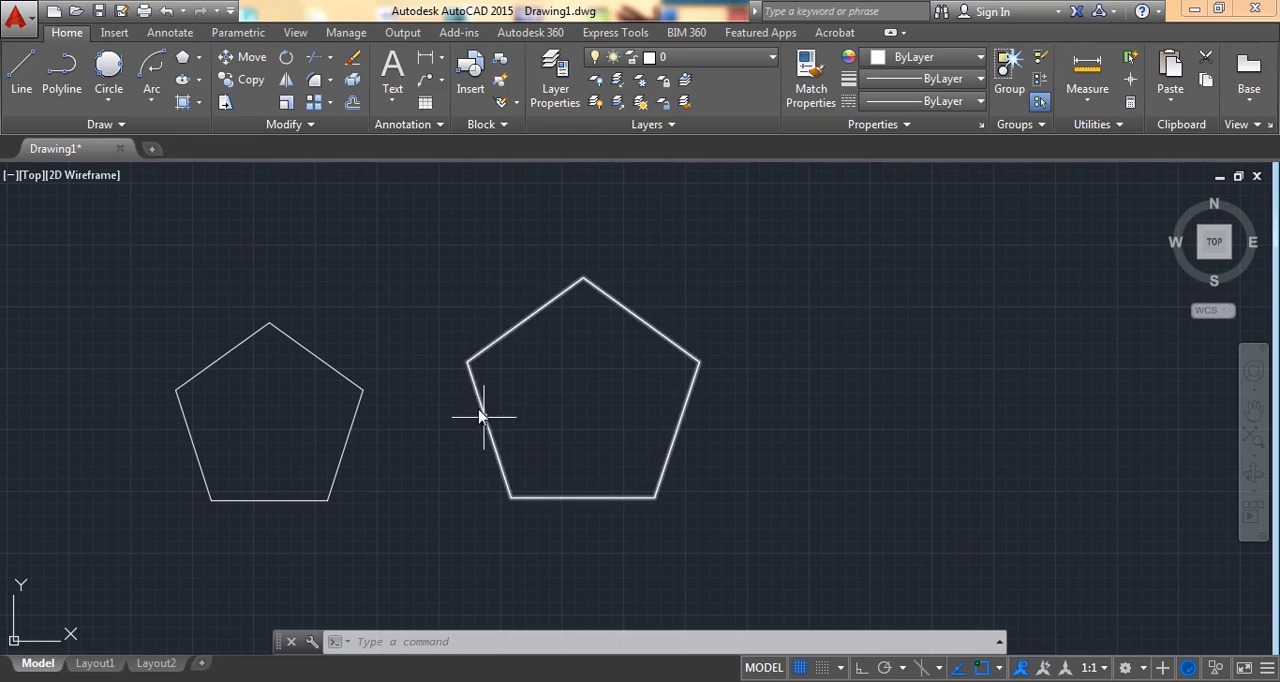
{"action": "middle_click_drag", "start_coordinate": [500, 351], "coordinate": [584, 360]}
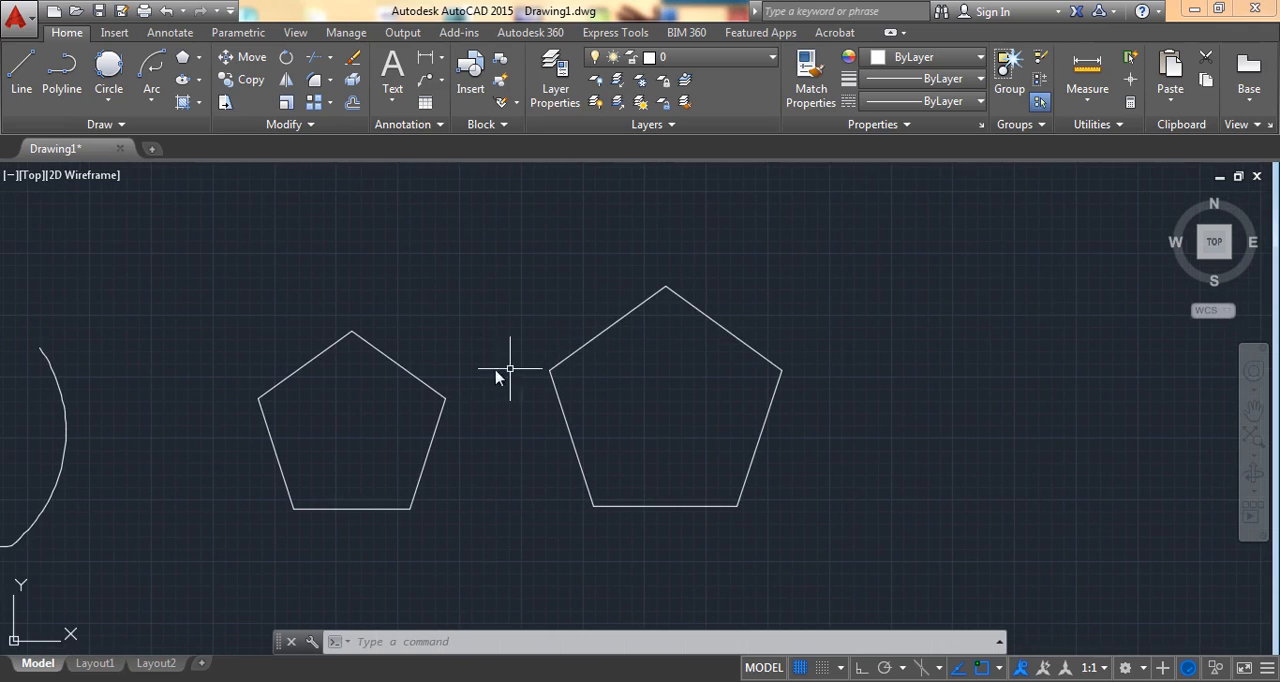
{"action": "middle_click_drag", "start_coordinate": [376, 355], "coordinate": [490, 367]}
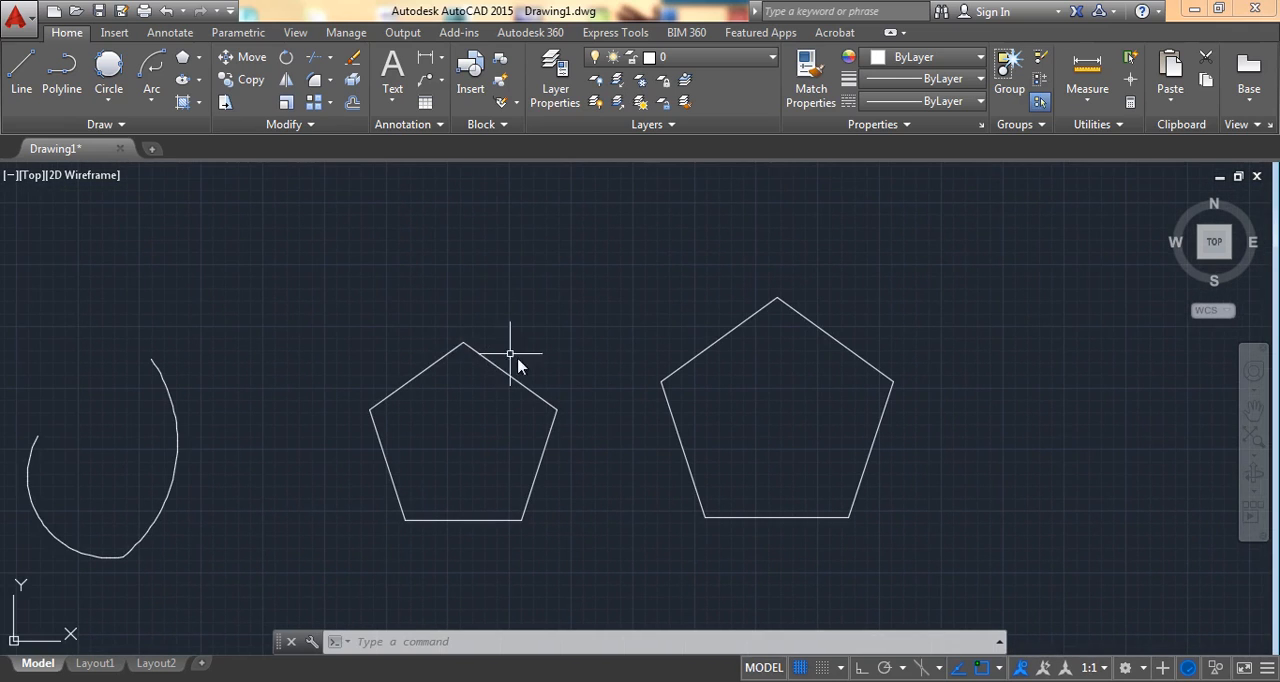
{"action": "middle_click_drag", "start_coordinate": [591, 417], "coordinate": [706, 371]}
{"action": "scroll", "coordinate": [648, 322], "scroll_direction": "down", "scroll_amount": 3}
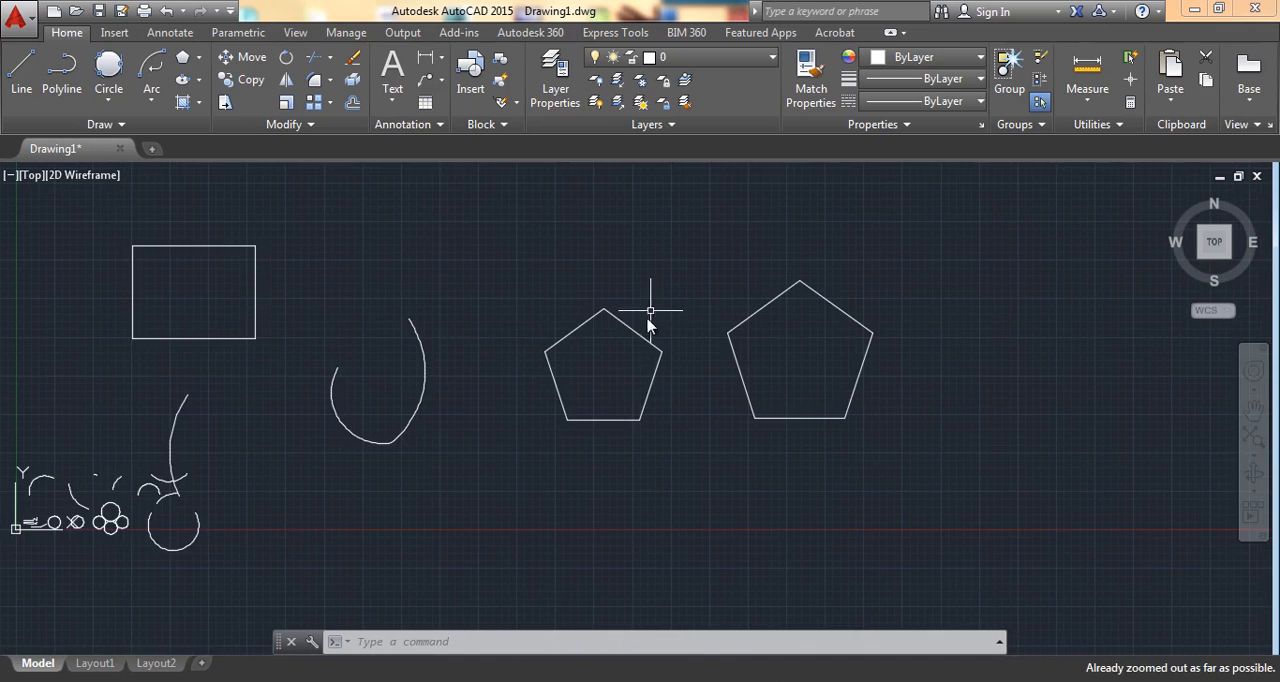
{"action": "mouse_move", "coordinate": [578, 448]}
{"action": "middle_mouse_down"}
{"action": "mouse_move", "coordinate": [650, 465]}
{"action": "mouse_move", "coordinate": [506, 474]}
{"action": "mouse_move", "coordinate": [546, 472]}
{"action": "middle_mouse_up"}
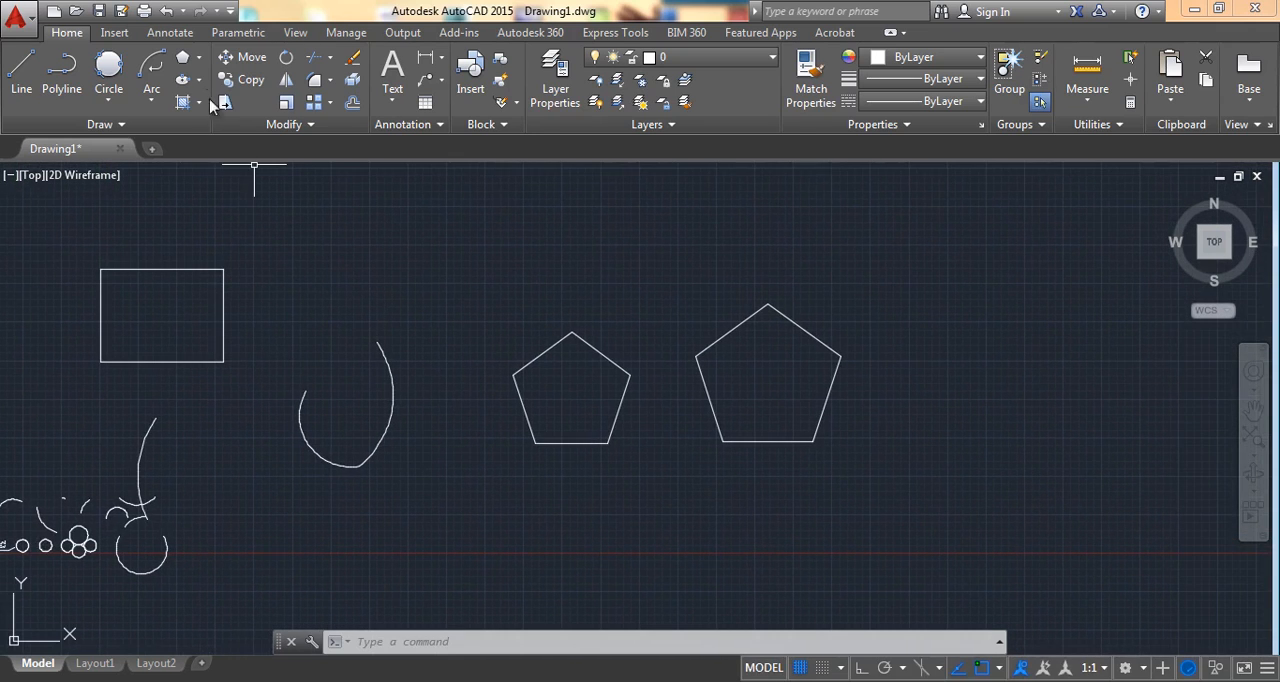